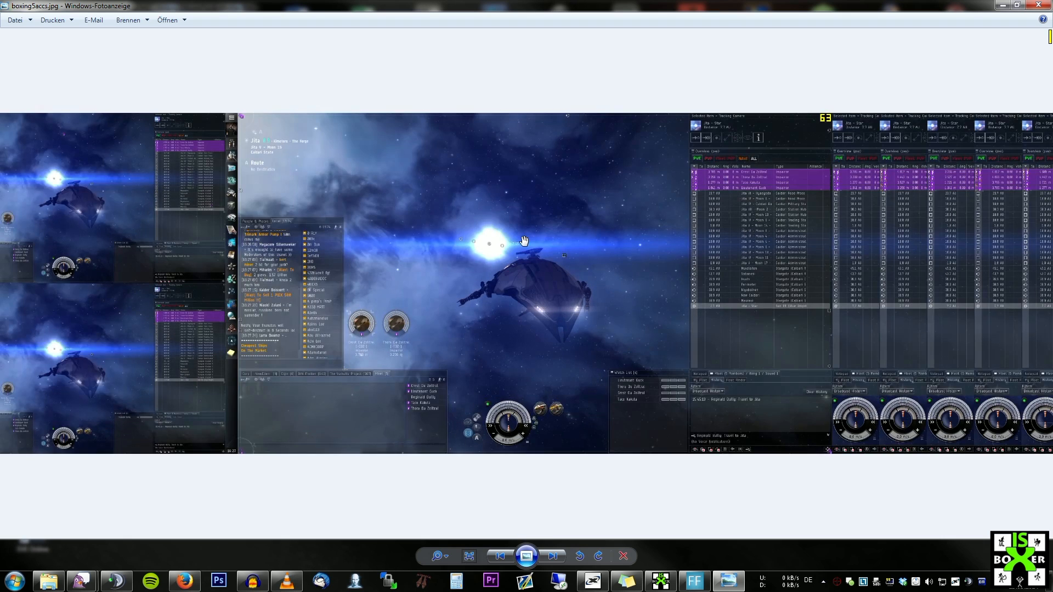
- Examine the multibox screenshot boxing5accs.jpg across its small client windows, main window and repeated overview and module areas, and close it
scroll(524, 240, down, 4)
scroll(154, 228, up, 3)
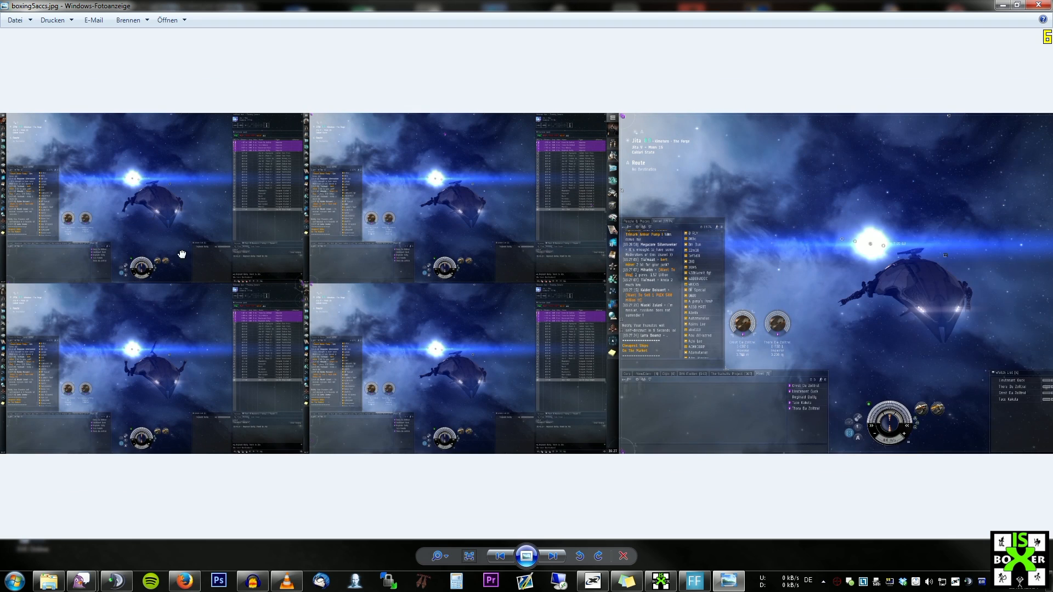
scroll(140, 205, down, 3)
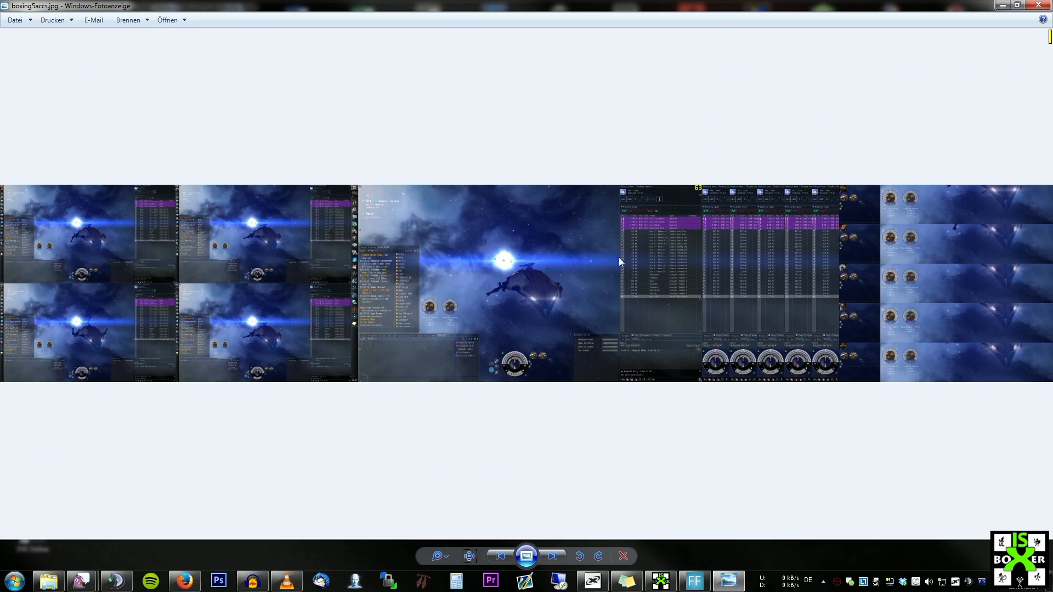
scroll(926, 277, up, 2)
drag(982, 277, 653, 267)
scroll(877, 281, up, 2)
drag(904, 289, 608, 285)
scroll(593, 269, down, 2)
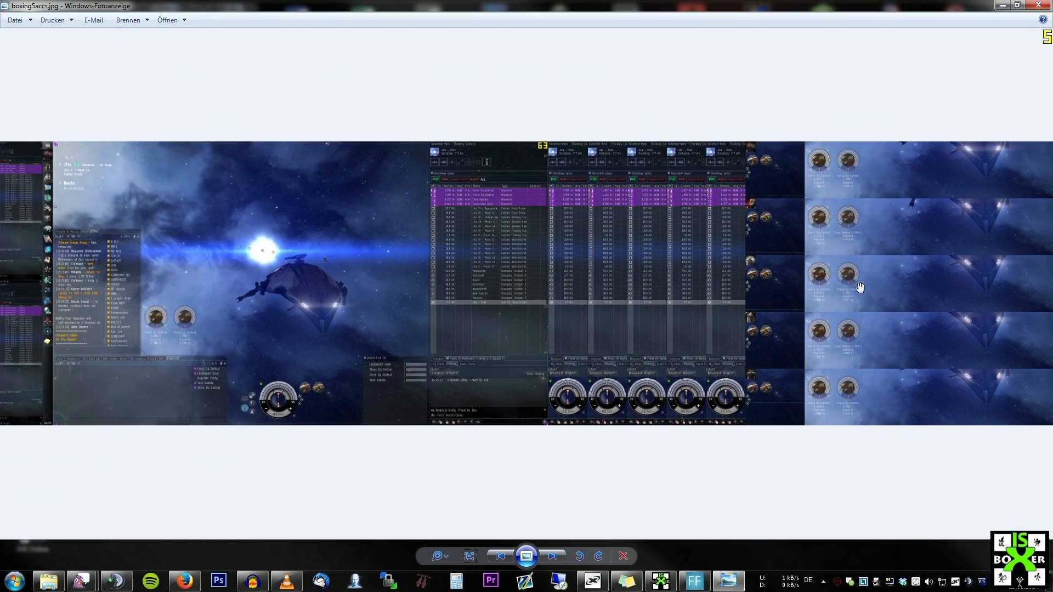
scroll(976, 291, up, 2)
drag(1003, 291, 895, 303)
scroll(895, 303, down, 2)
scroll(713, 263, up, 2)
scroll(524, 117, down, 2)
scroll(729, 267, down, 2)
scroll(927, 269, up, 2)
drag(930, 270, 781, 295)
scroll(781, 295, down, 2)
scroll(781, 294, up, 2)
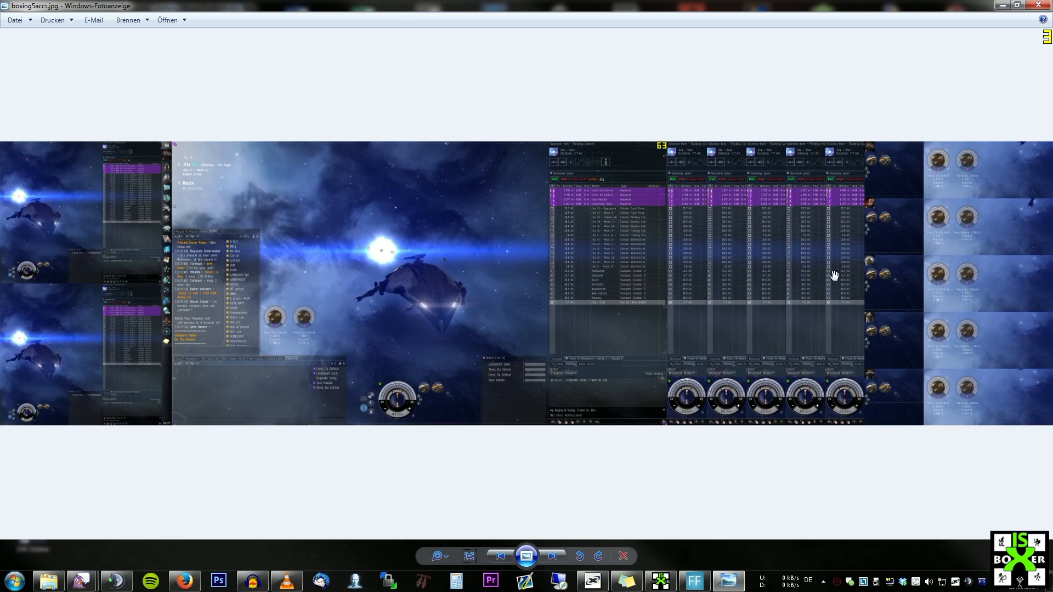
drag(835, 274, 722, 283)
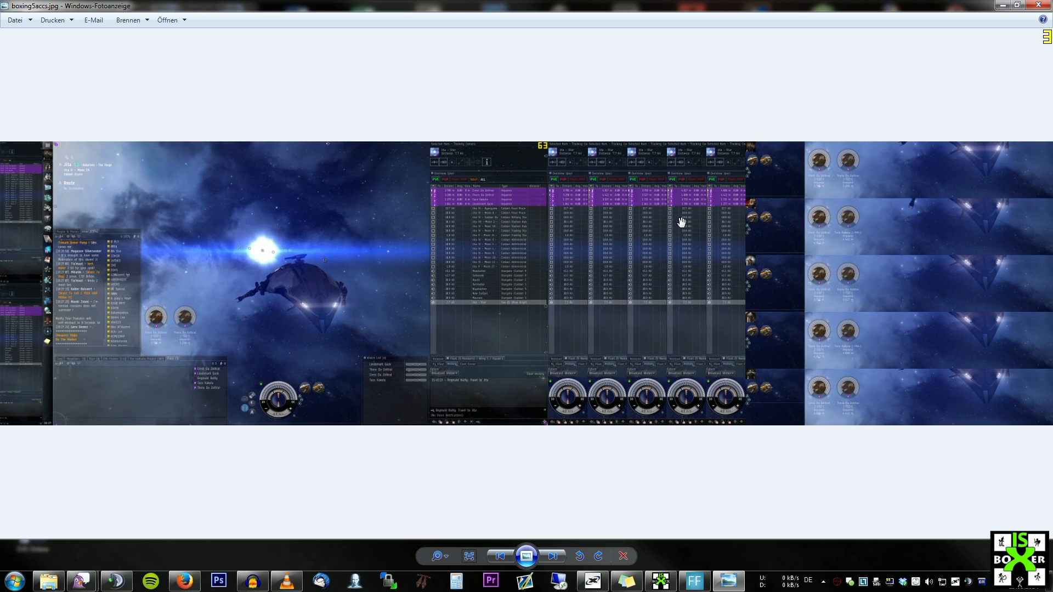
click(1038, 4)
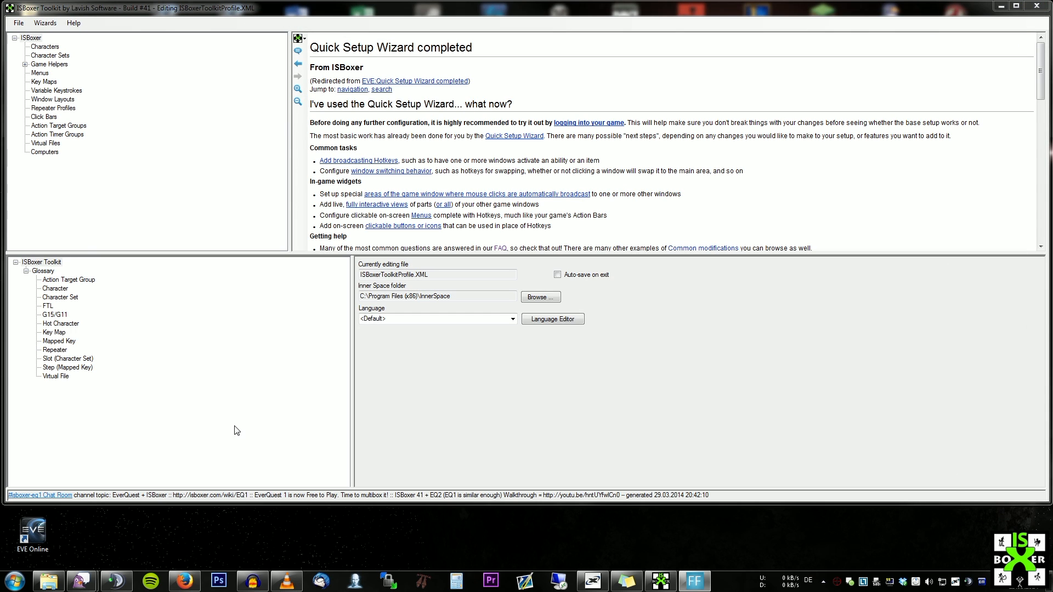
- Fill in a new Inner Space game entry for EVE Online using its desktop shortcut, and discard the entry
right_click(837, 581)
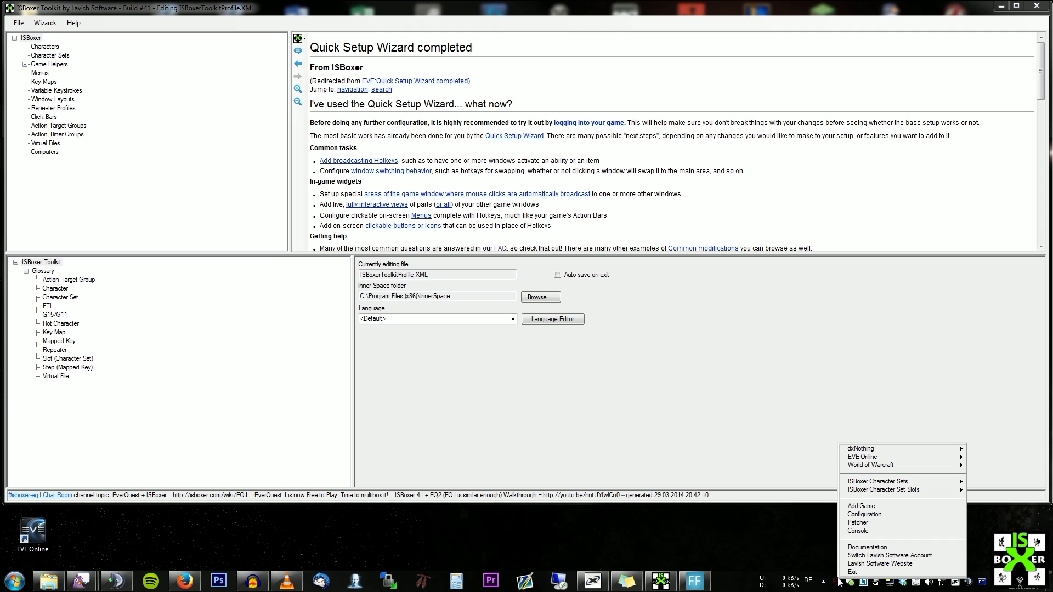
click(808, 551)
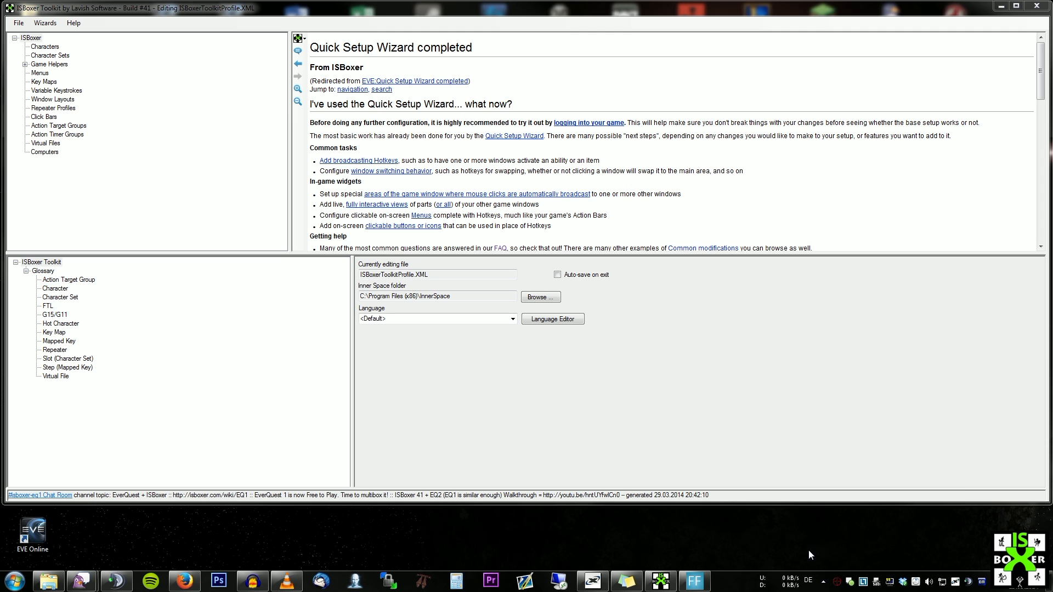
right_click(837, 582)
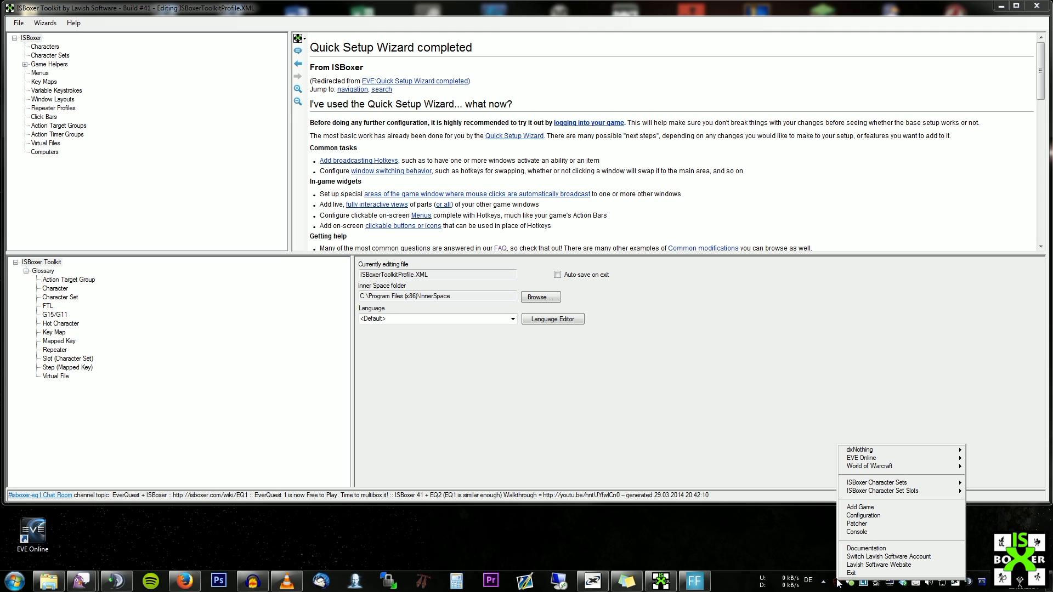
click(860, 507)
drag(32, 532, 191, 82)
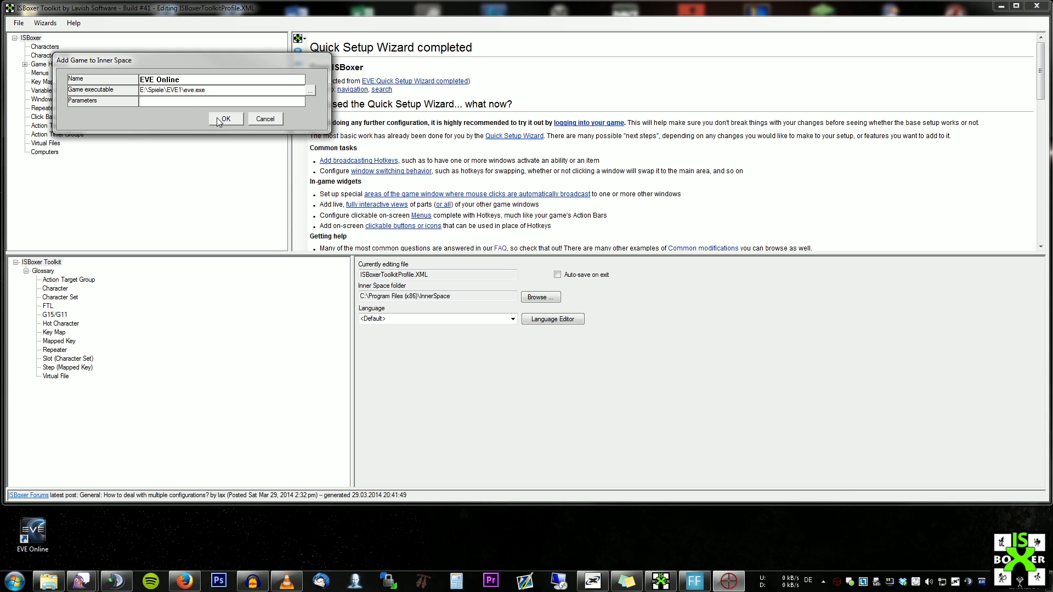
click(266, 122)
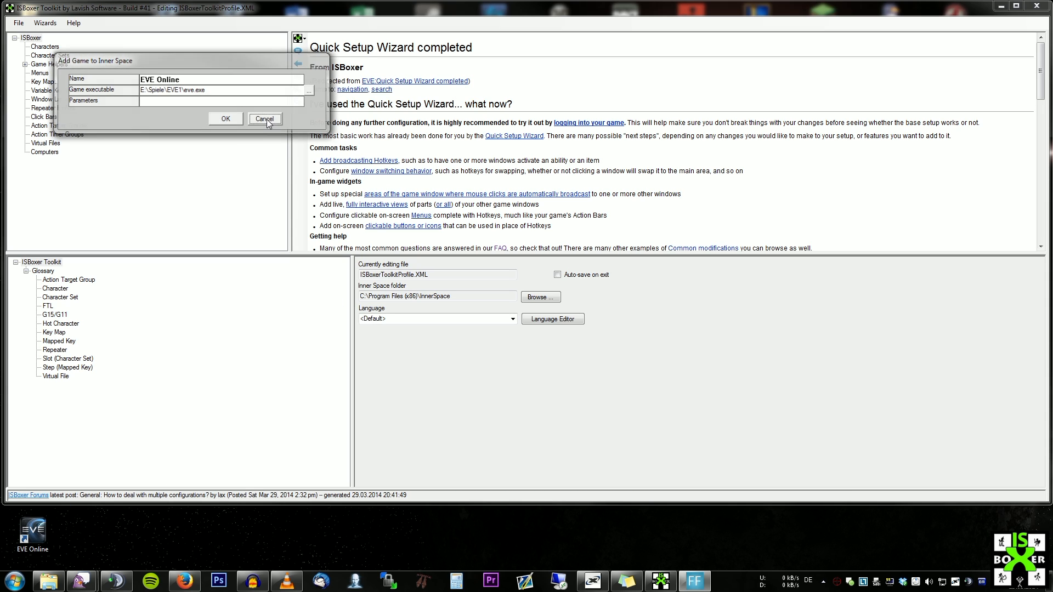
- Fill in a new Inner Space game entry named dxnothing with dxNothing.exe from the InnerSpace folder, and discard it
right_click(847, 584)
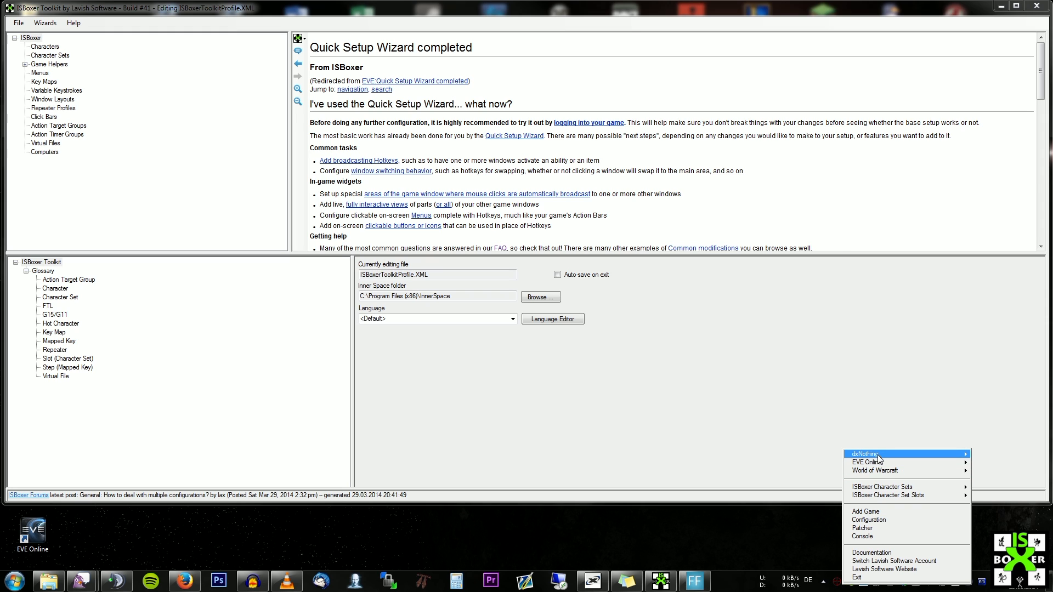
click(865, 511)
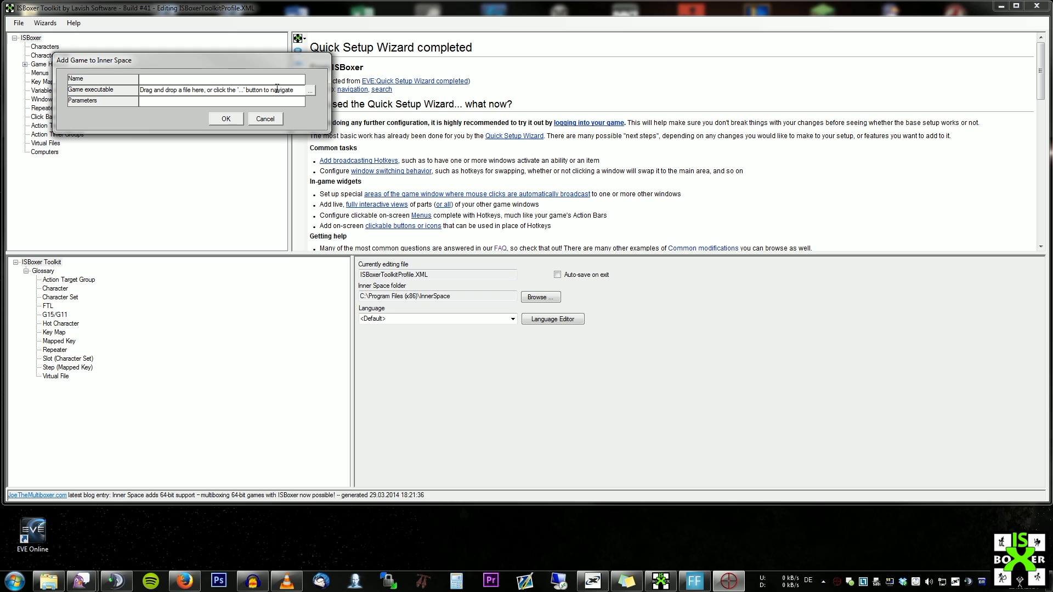
click(311, 91)
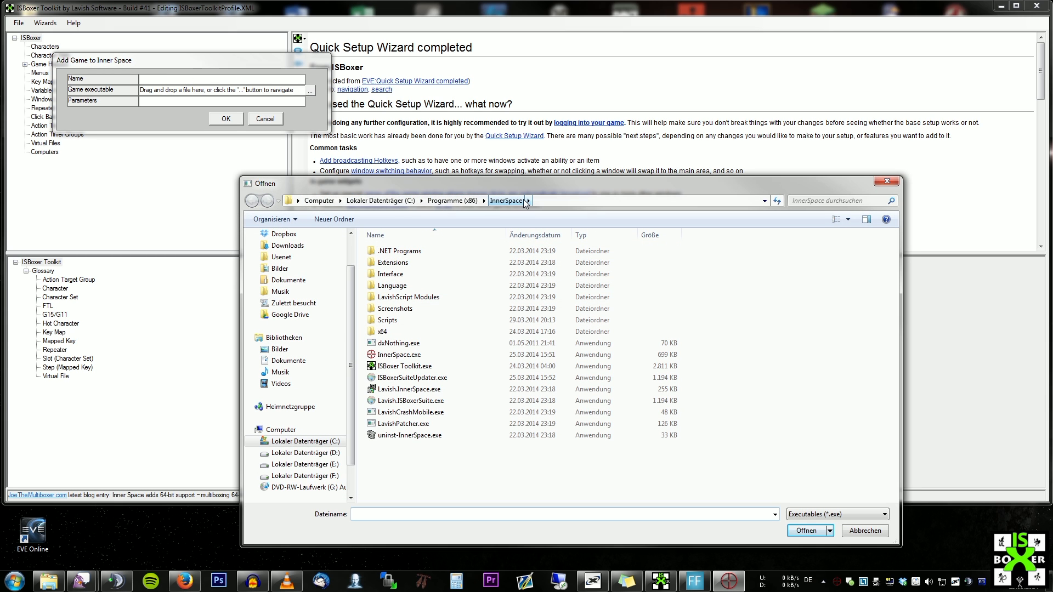
click(407, 343)
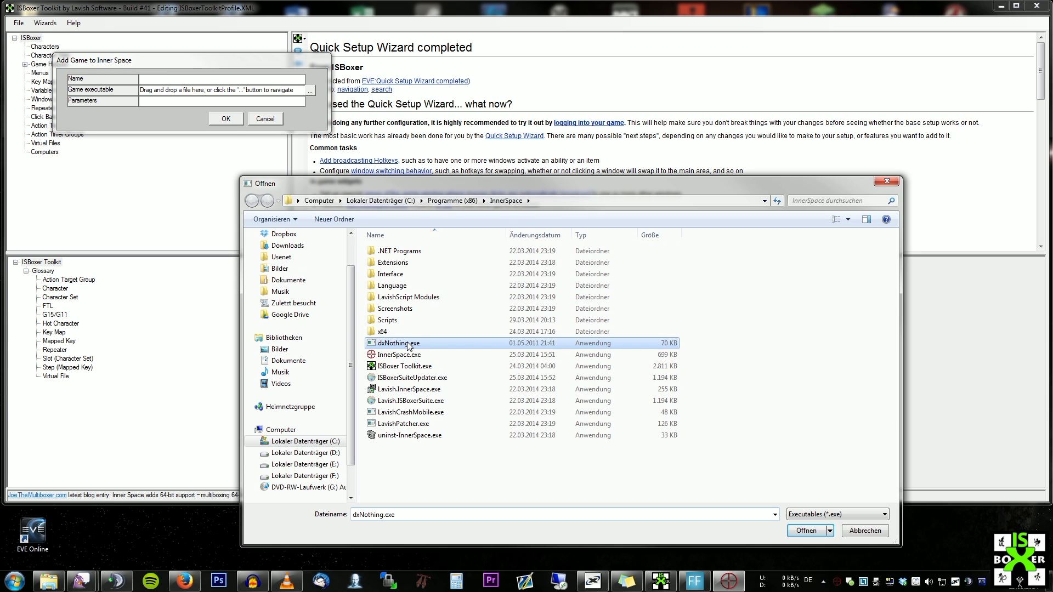
click(806, 531)
click(211, 80)
text(dxnothing)
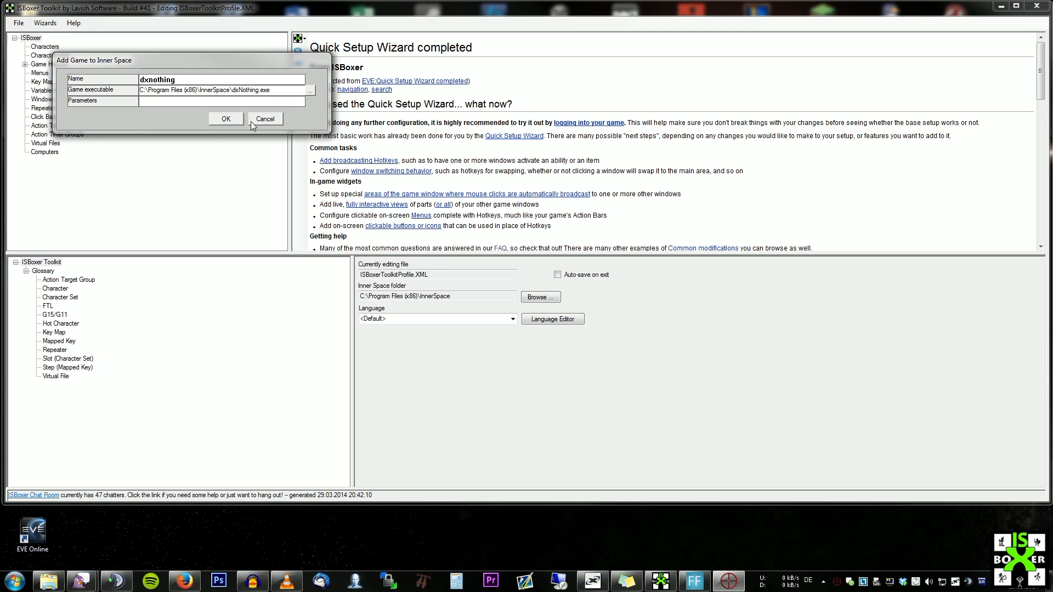
click(266, 124)
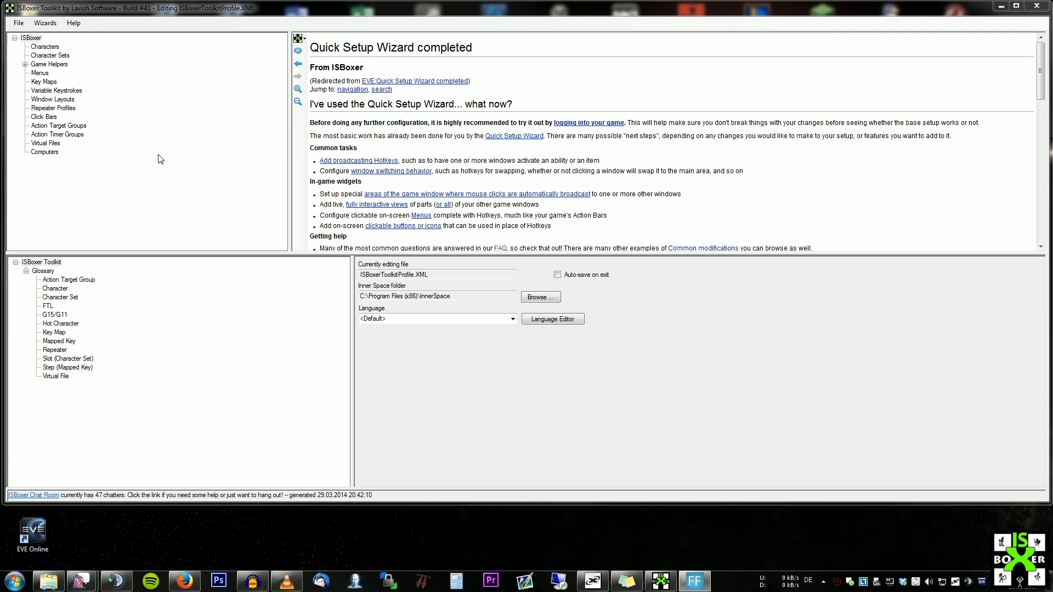
- Start the Quick Setup Wizard and choose EVE Online as the game to set up
click(167, 172)
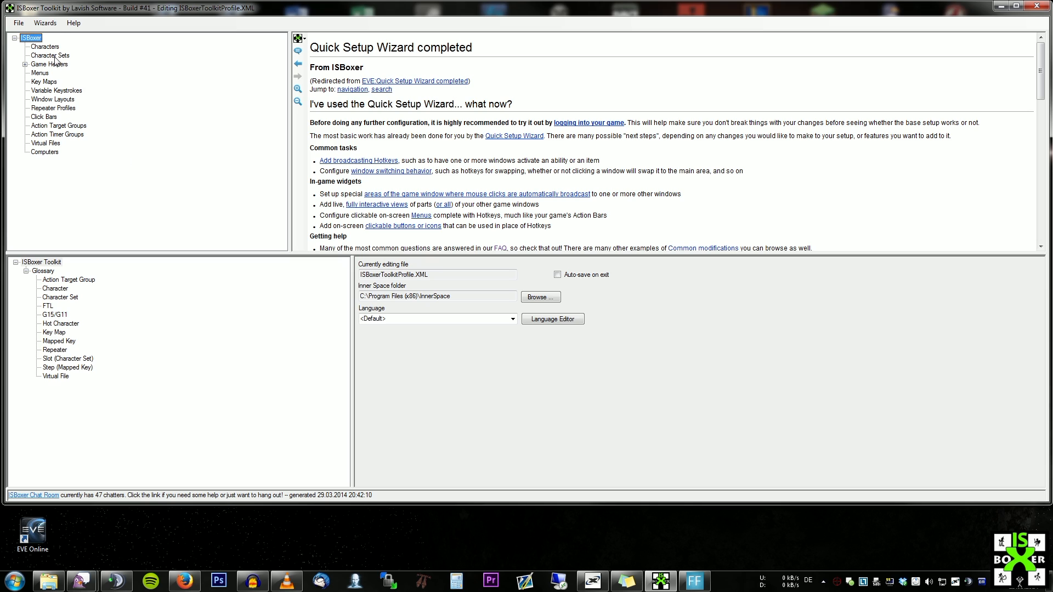
click(46, 27)
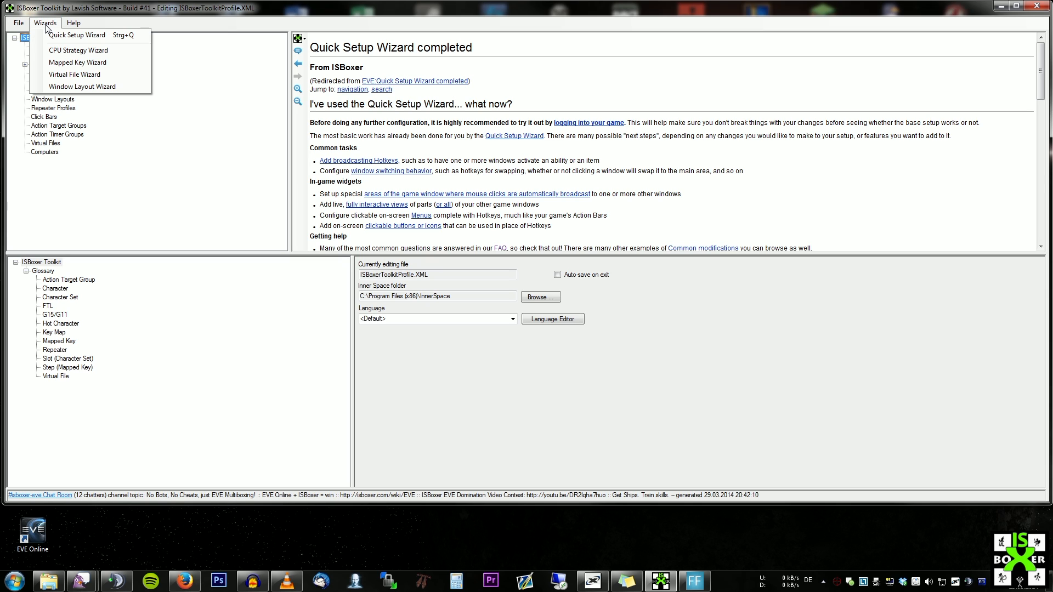
click(76, 37)
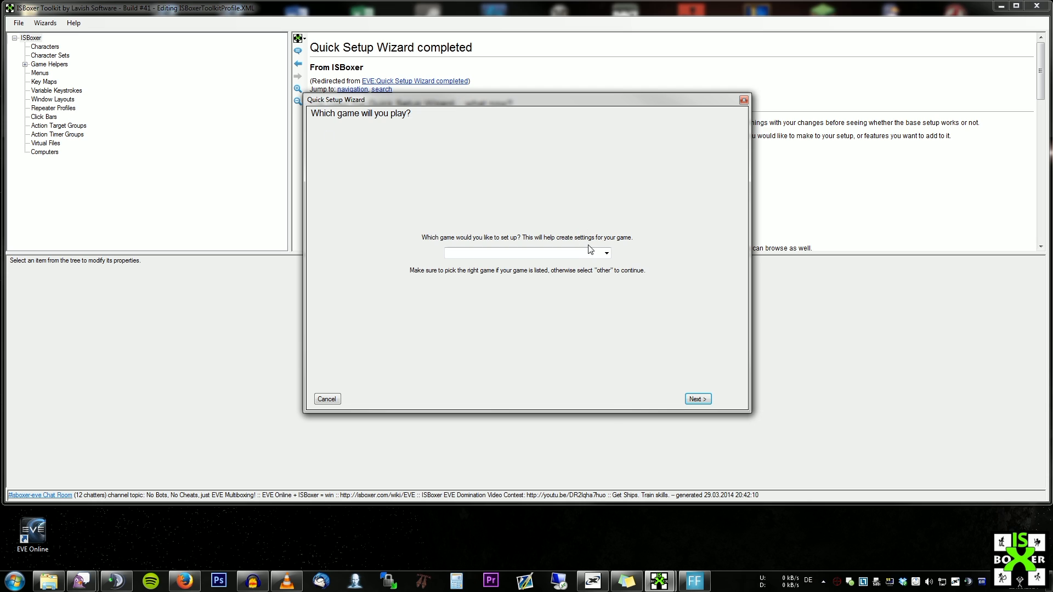
click(606, 254)
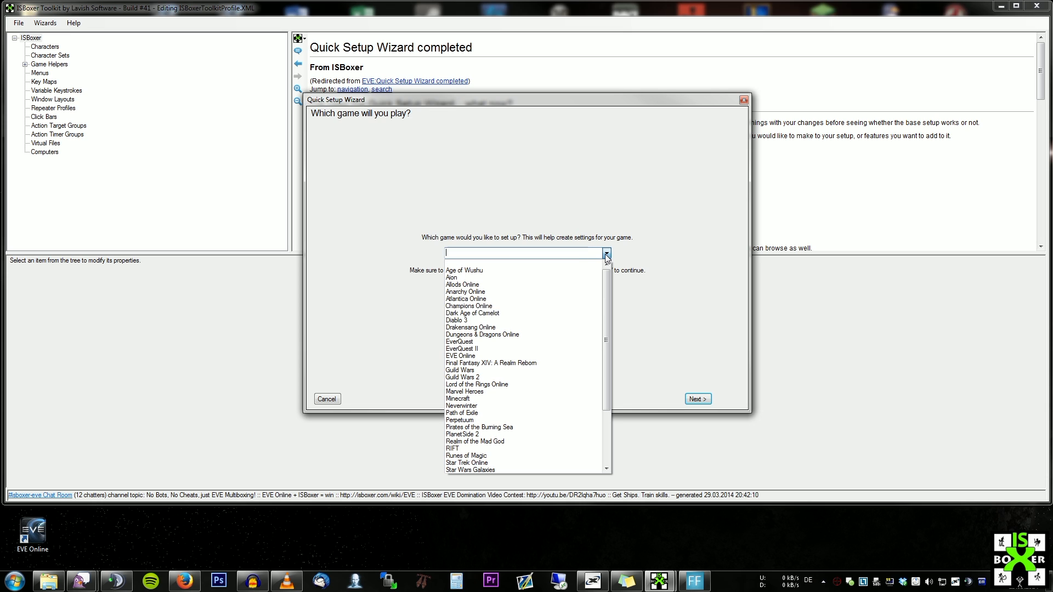
click(481, 357)
click(699, 399)
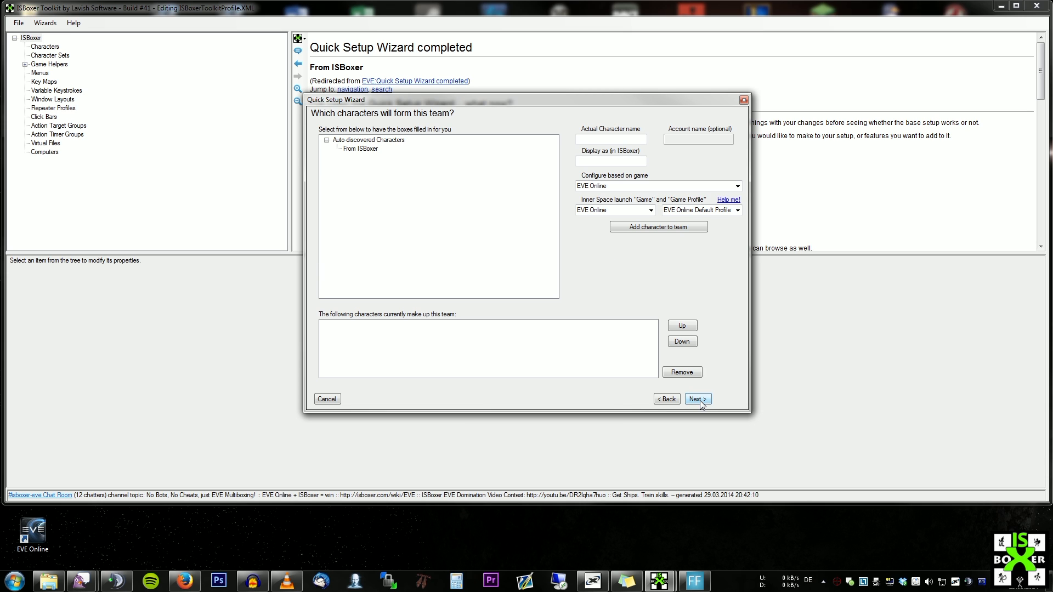
- Add the five characters is1, is2, is3, is4 and is5 to the team
click(608, 139)
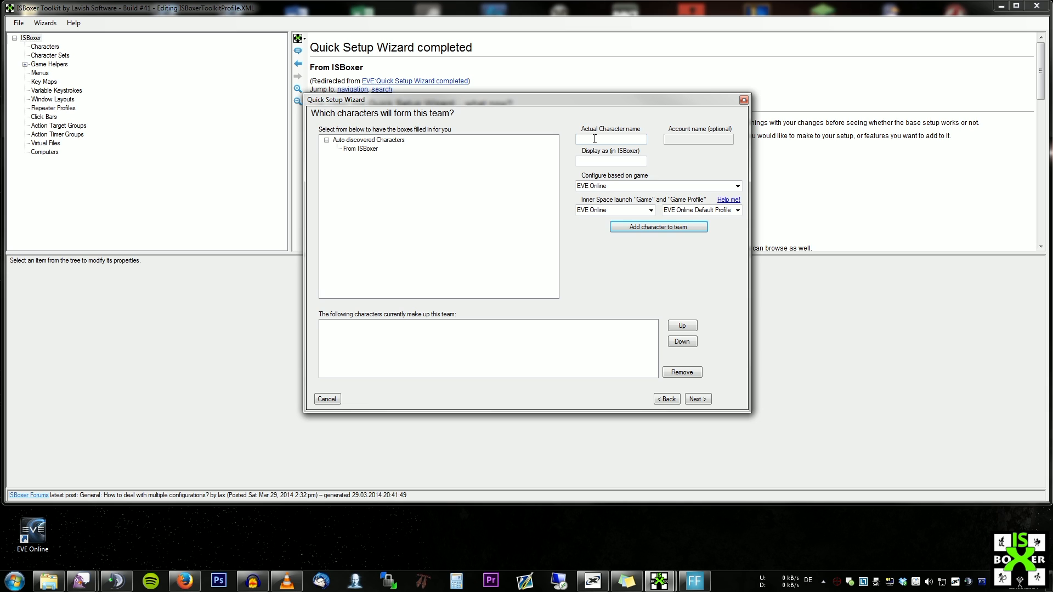
right_click(607, 179)
click(618, 224)
click(617, 225)
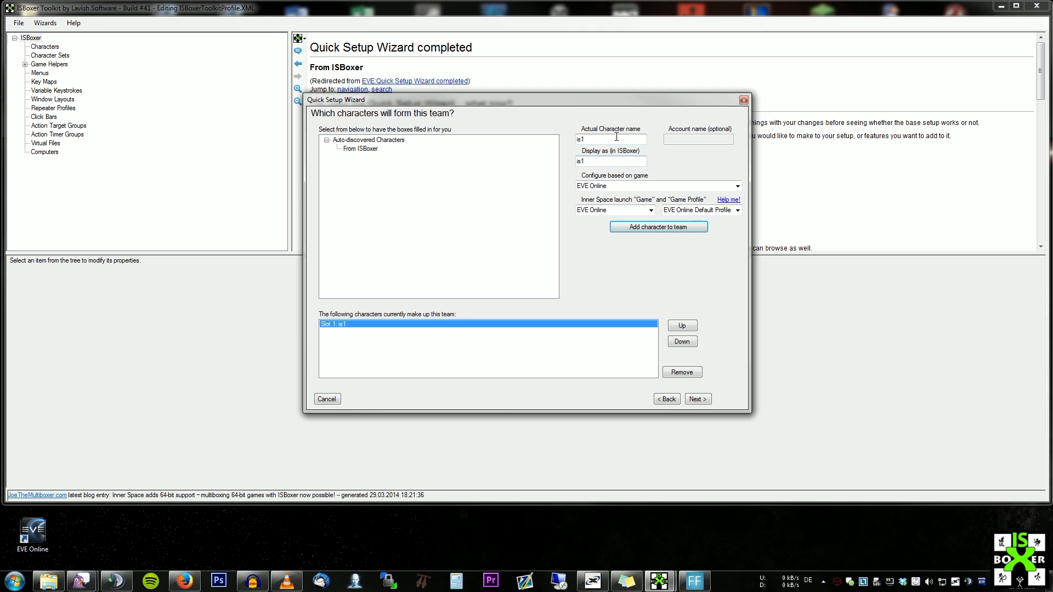
click(671, 227)
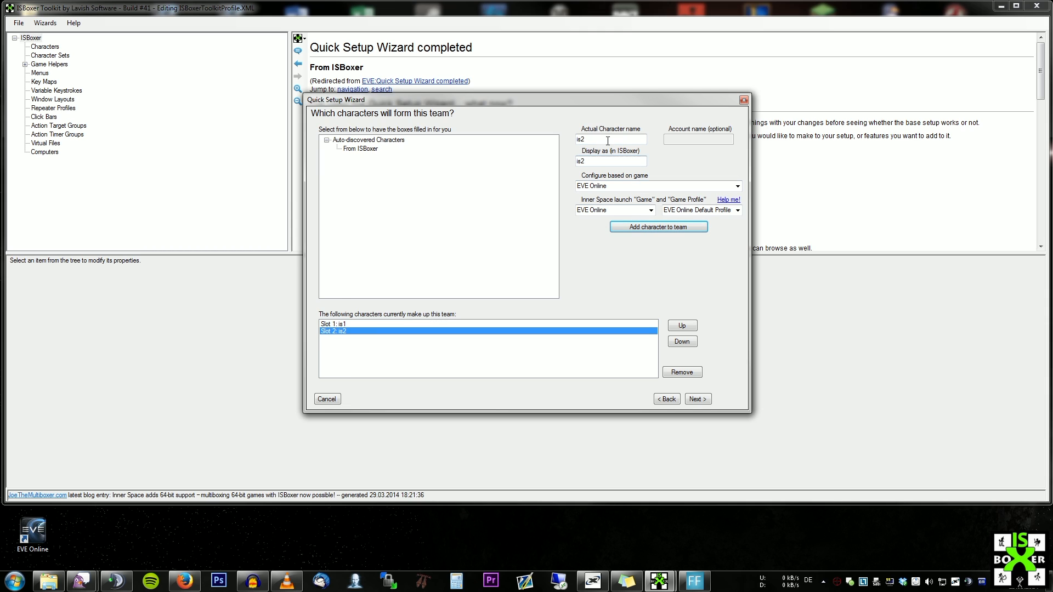
click(650, 226)
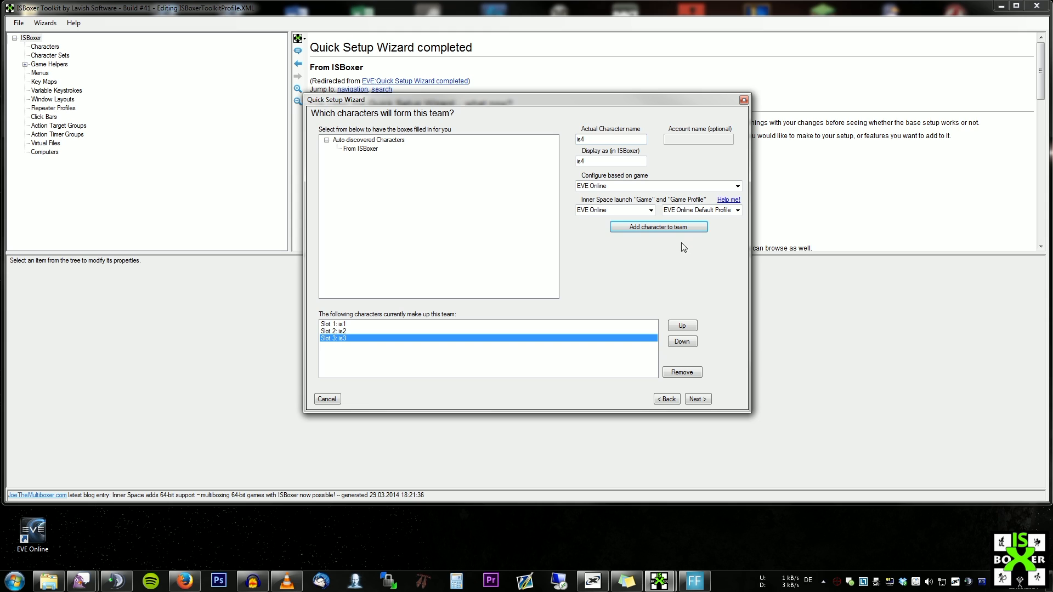
click(680, 227)
click(597, 136)
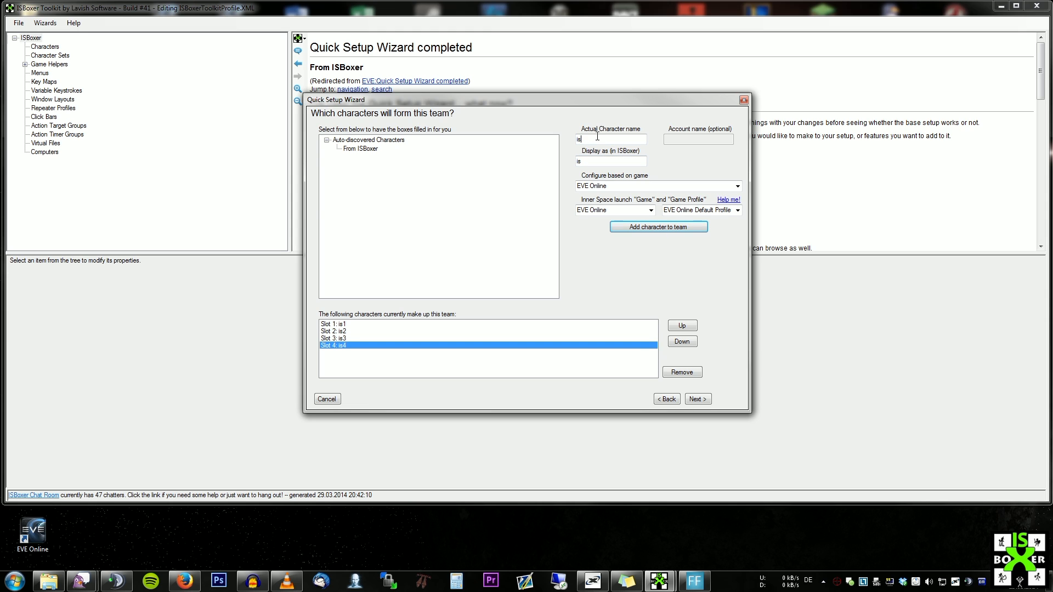
click(630, 227)
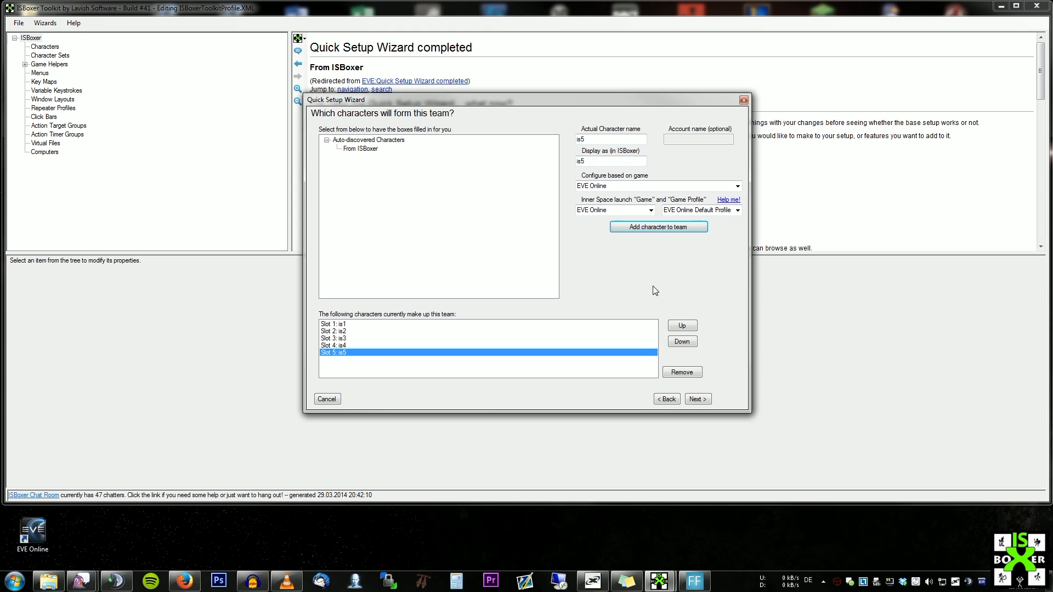
- Check that the Inner Space launch settings use the game EVE Online with the EVE Online Default Profile
click(651, 210)
click(603, 219)
click(739, 211)
click(738, 211)
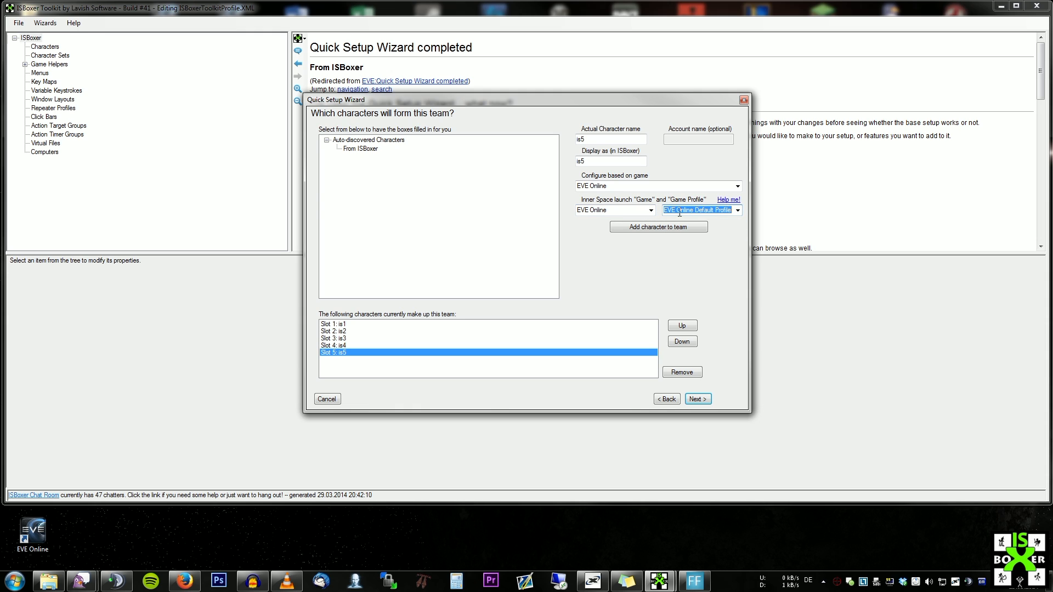
- Name the new team "tutorial" and continue to the window layout choice
click(698, 399)
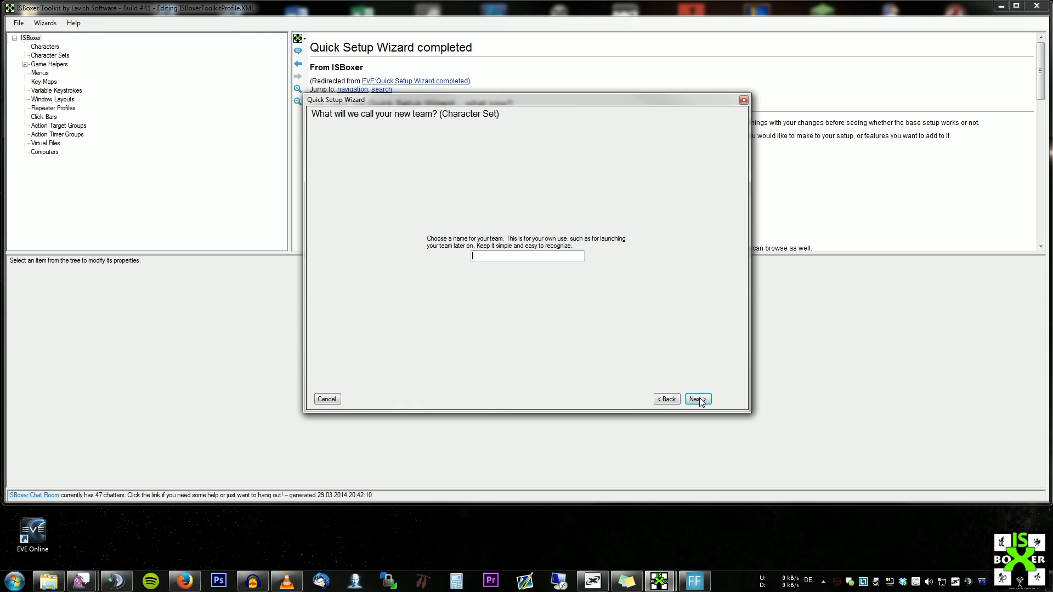
click(496, 255)
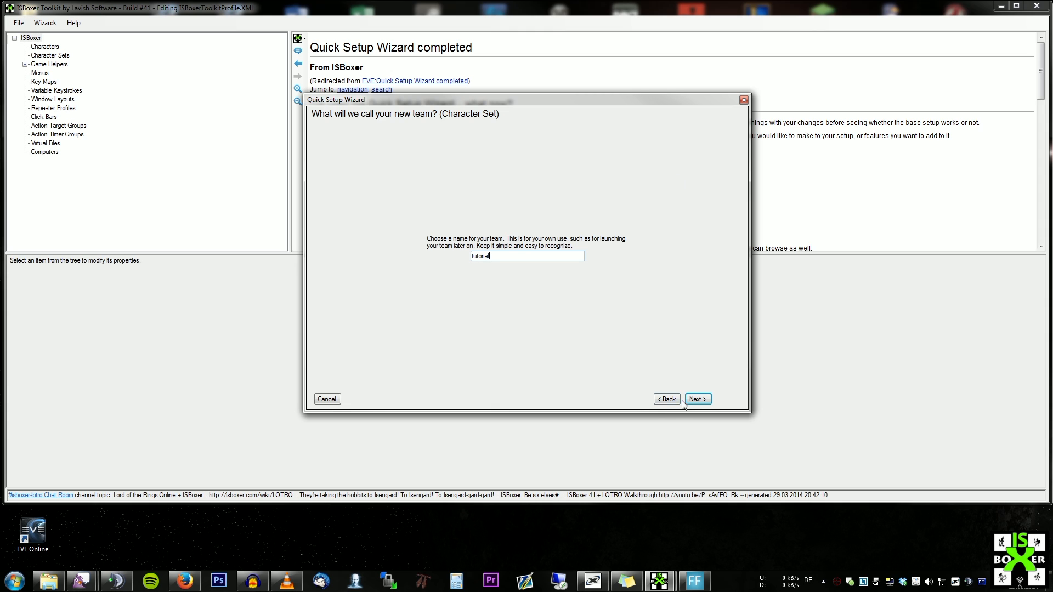
click(696, 399)
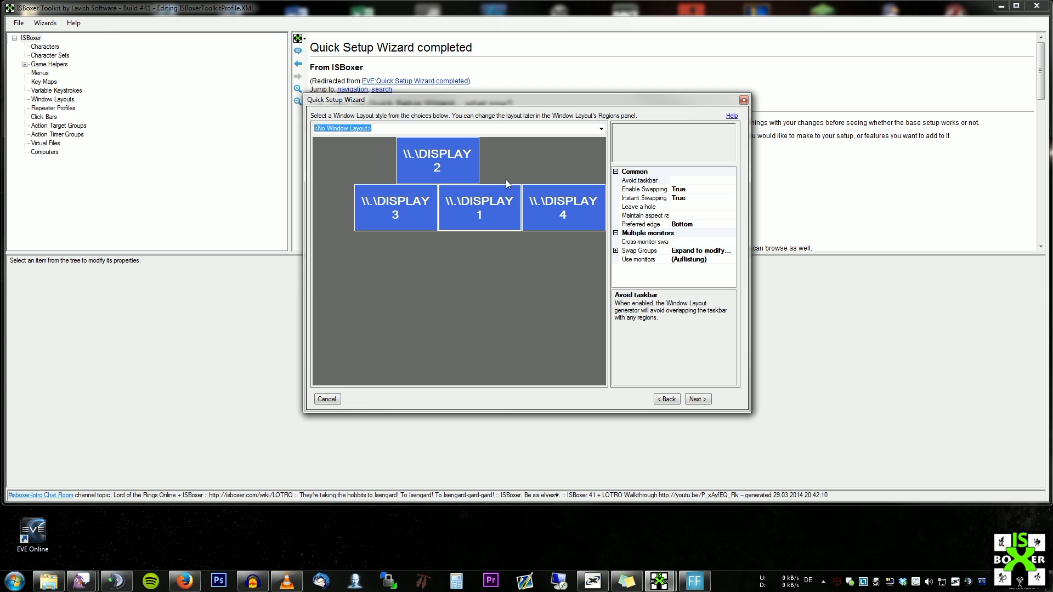
- Choose the window layout style "Stacked full screen on \\.\DISPLAY1 (No Swapping)"
click(600, 130)
drag(601, 150, 394, 338)
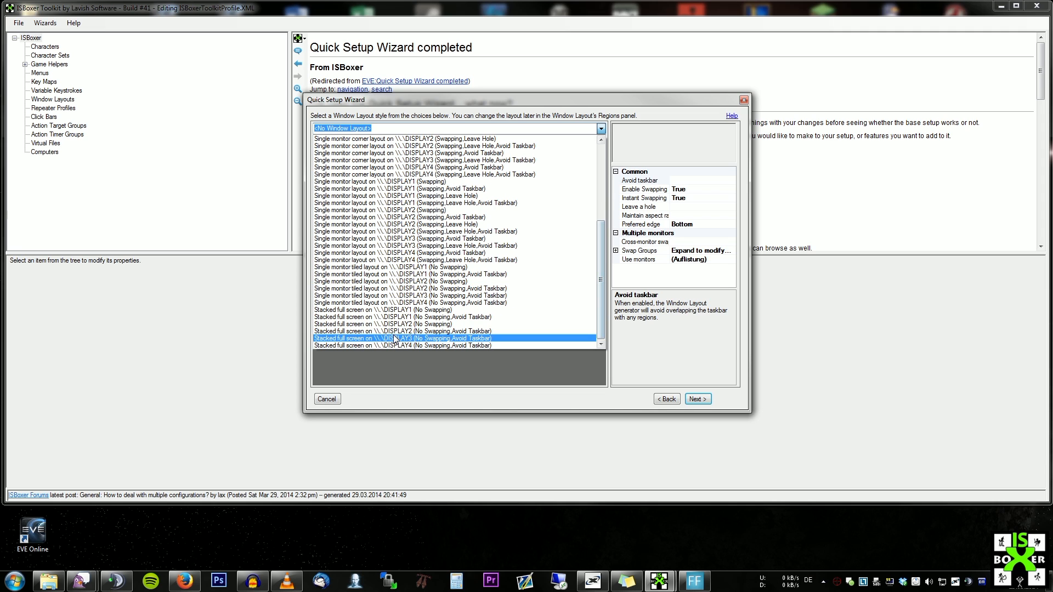
click(427, 310)
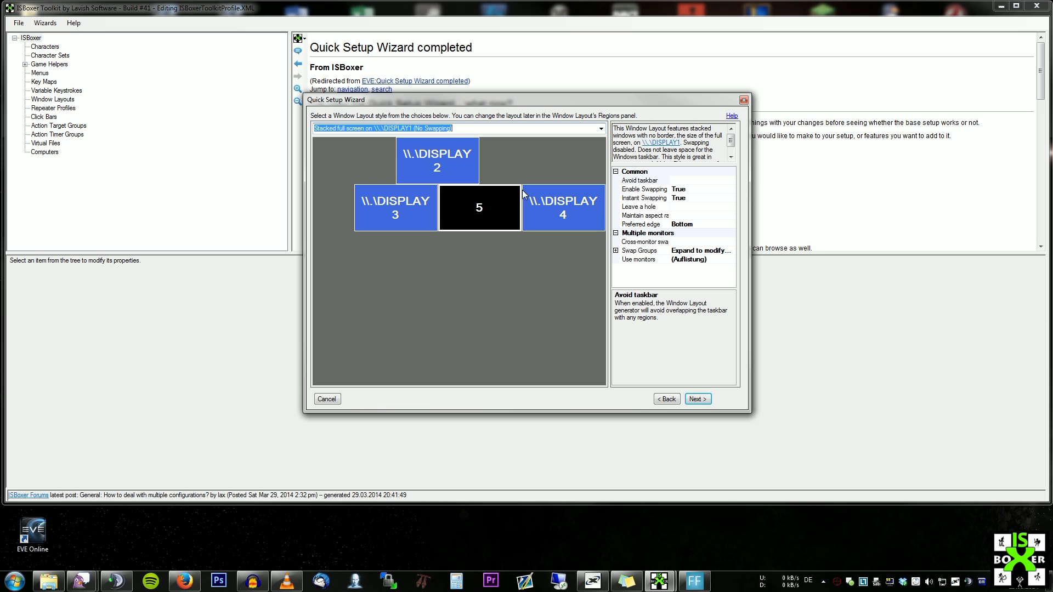
- Preview the multi-monitor and single-monitor corner window layout styles for the team
click(601, 128)
scroll(471, 220, up, 5)
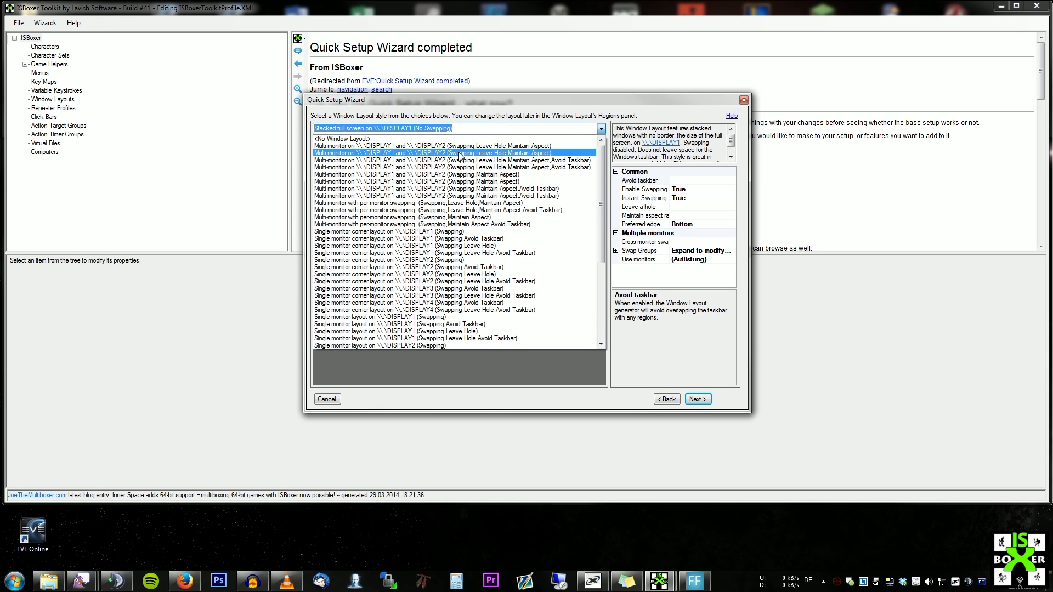
click(471, 151)
scroll(470, 211, down, 4)
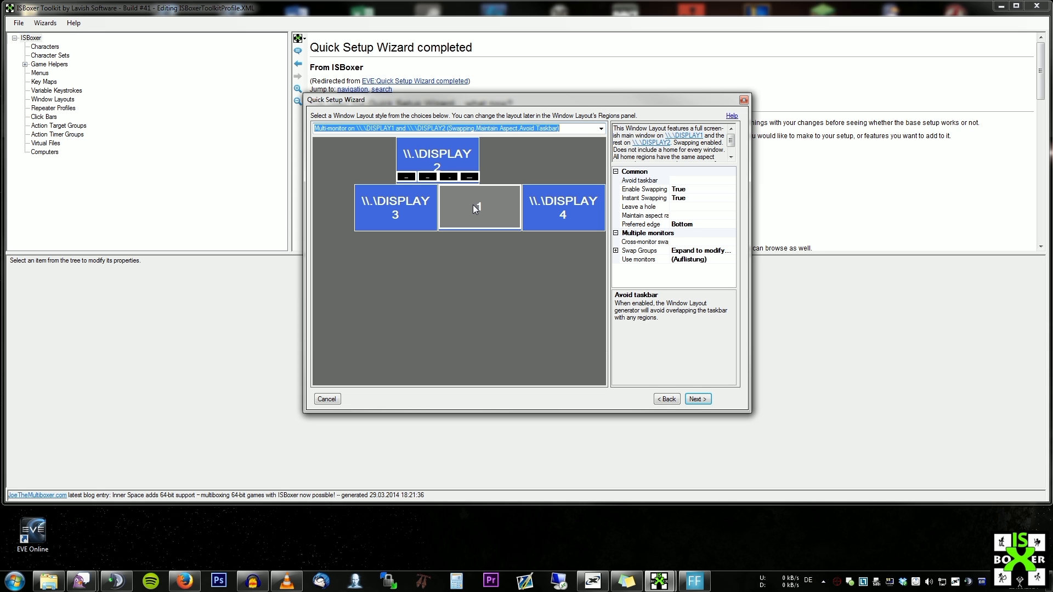
scroll(468, 199, down, 2)
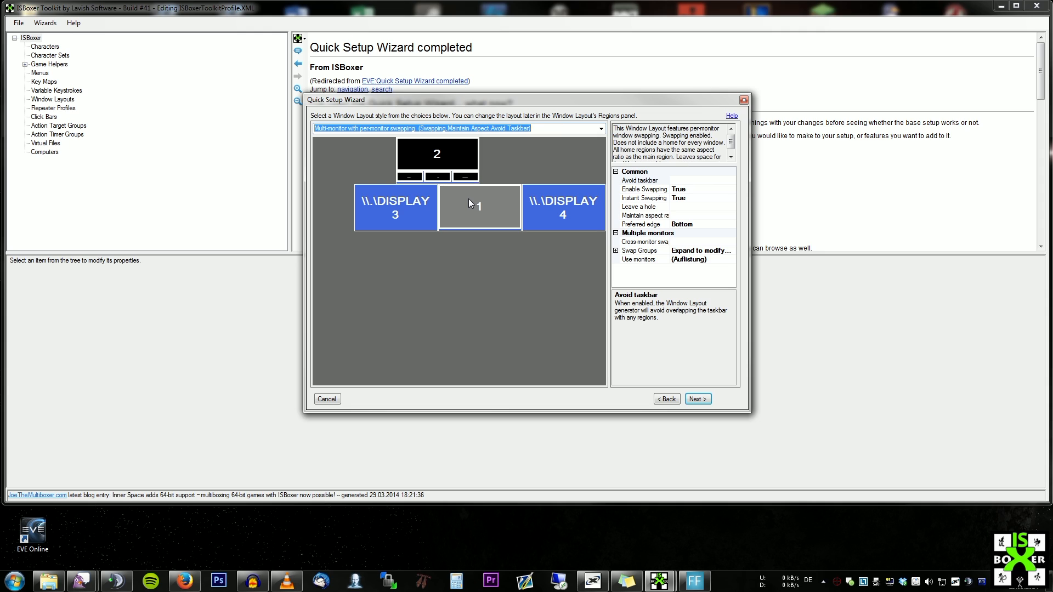
scroll(468, 199, down, 2)
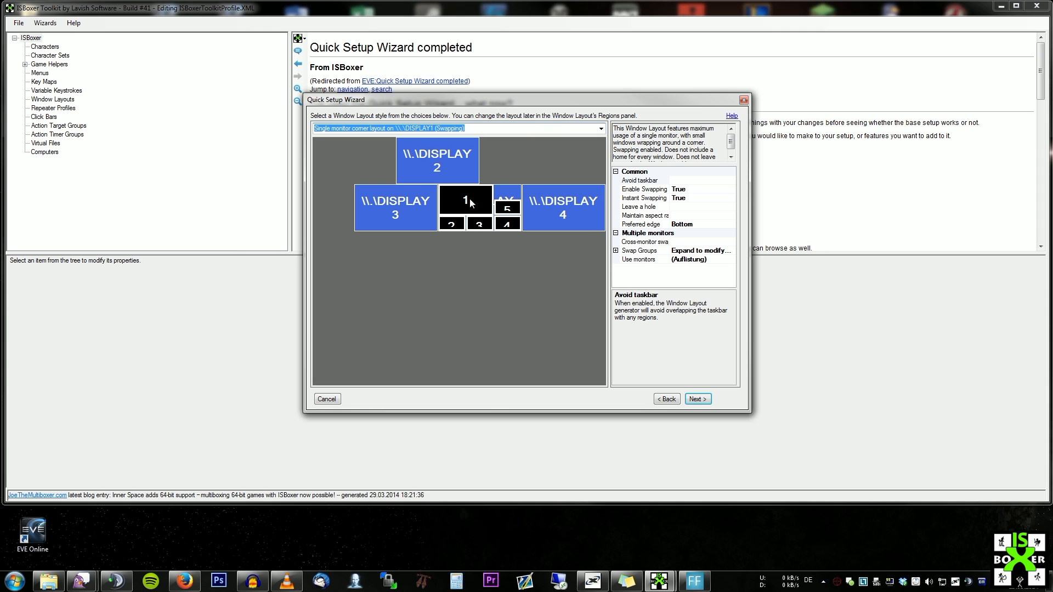
- Set the window layout style to "Stacked full screen on \\.\DISPLAY1 (No Swapping)" and continue to the CPU strategy options
click(601, 130)
scroll(552, 167, up, 4)
scroll(552, 167, down, 3)
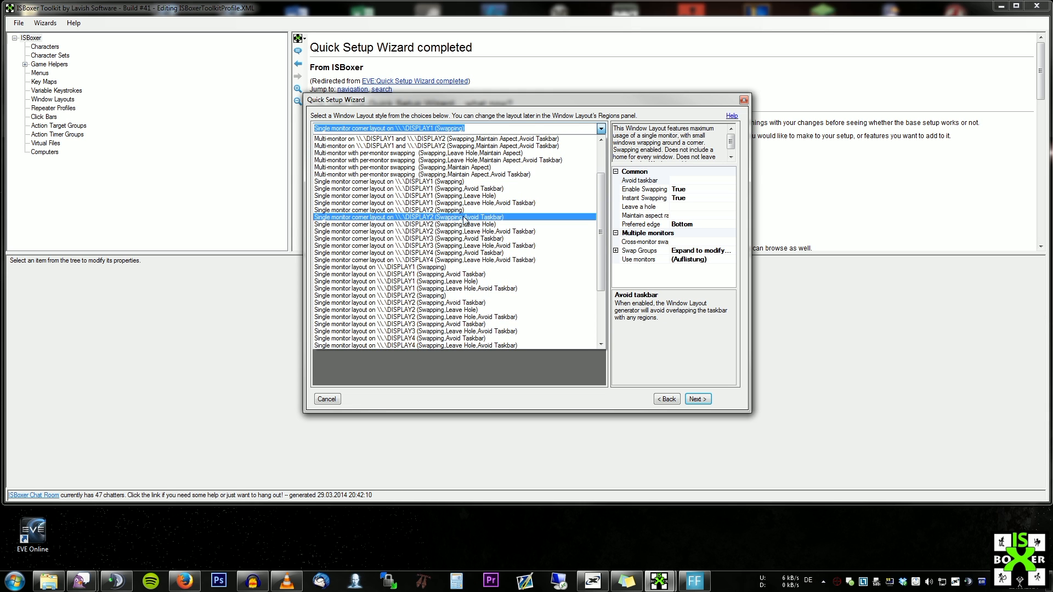
scroll(441, 234, down, 4)
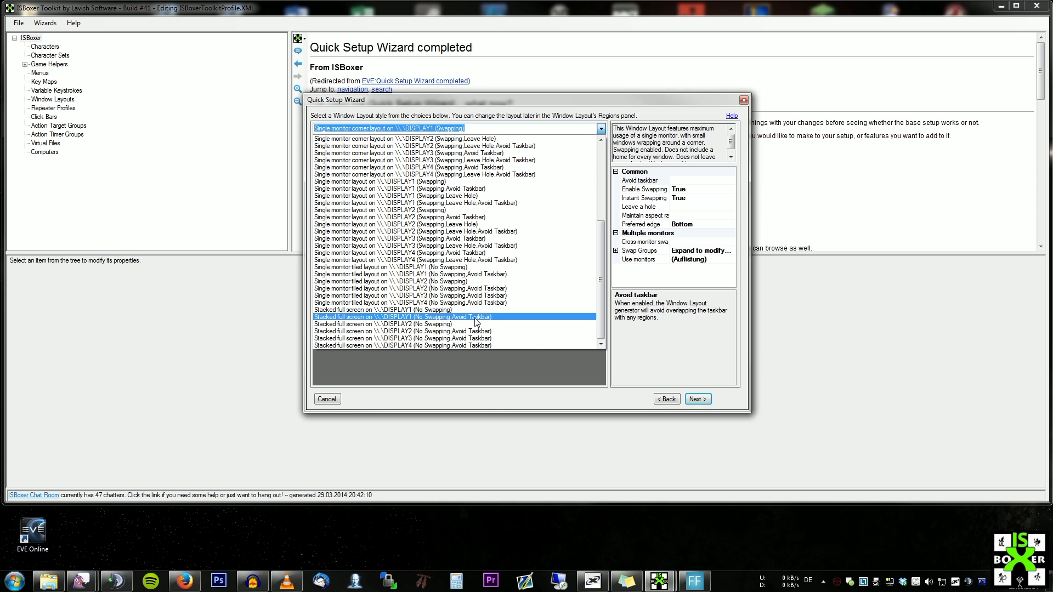
click(439, 310)
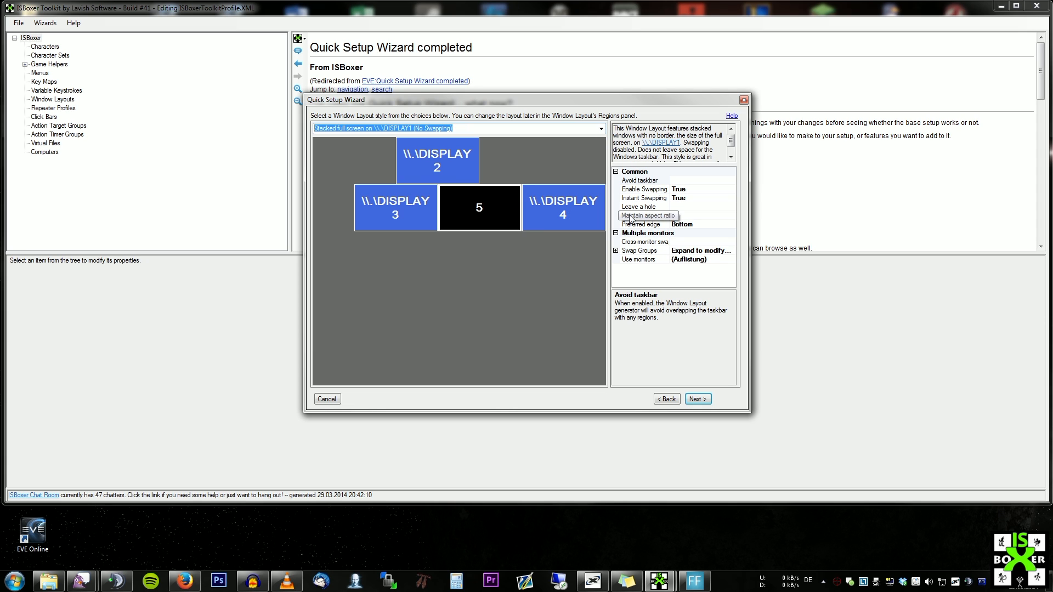
click(702, 400)
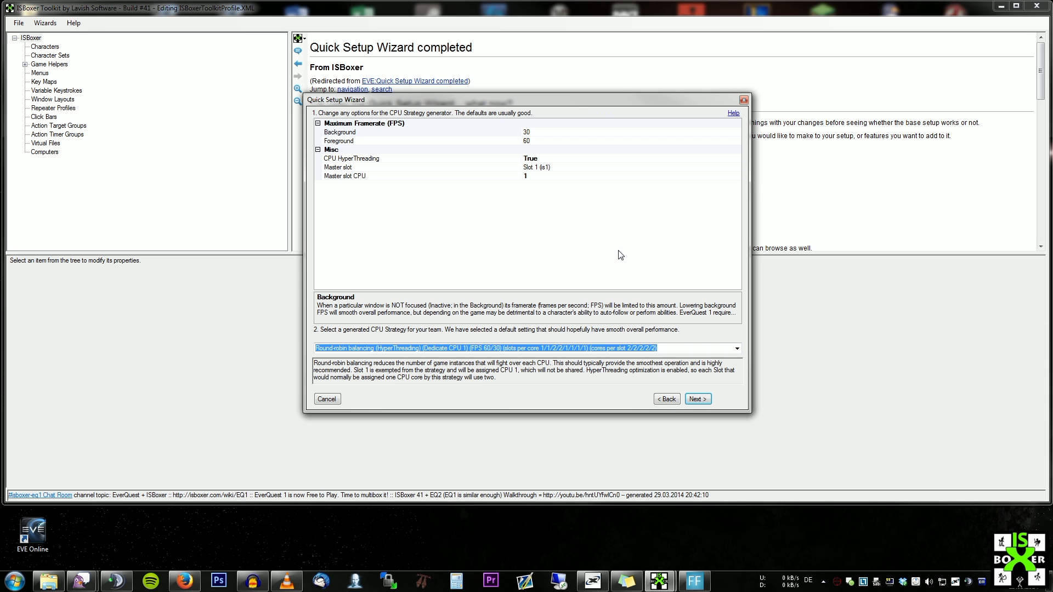
- Review the available CPU strategies, keep the Round-robin balancing strategy with dedicated CPU 1, and continue to the game control options
click(736, 348)
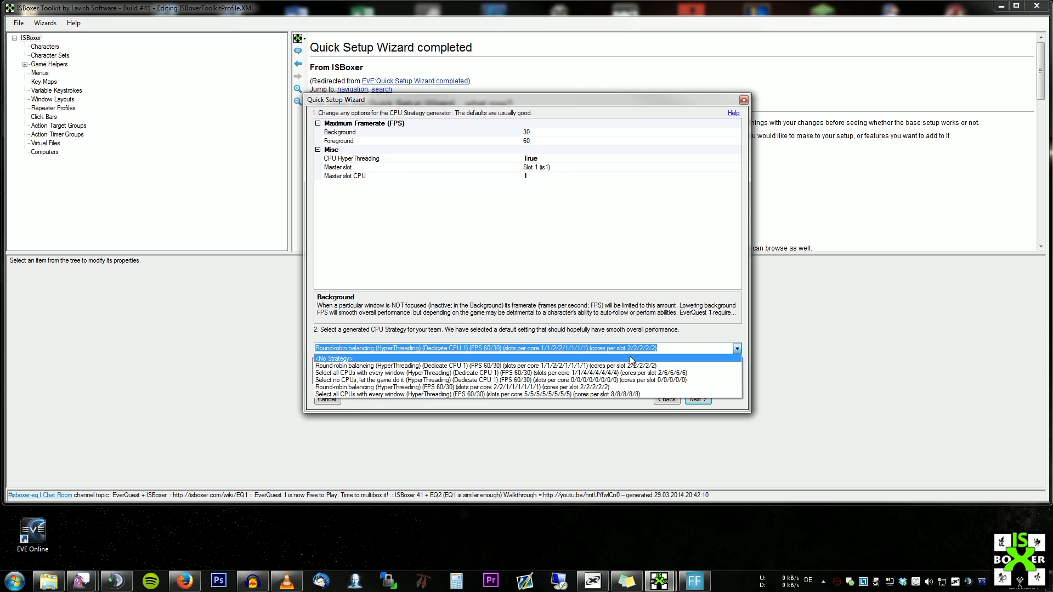
click(664, 349)
click(664, 348)
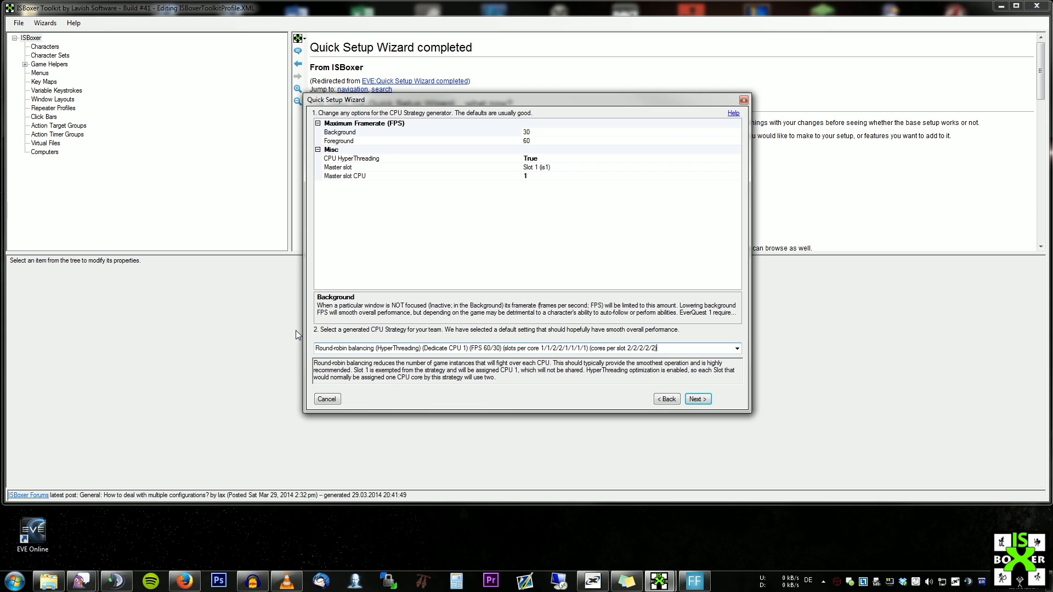
click(696, 400)
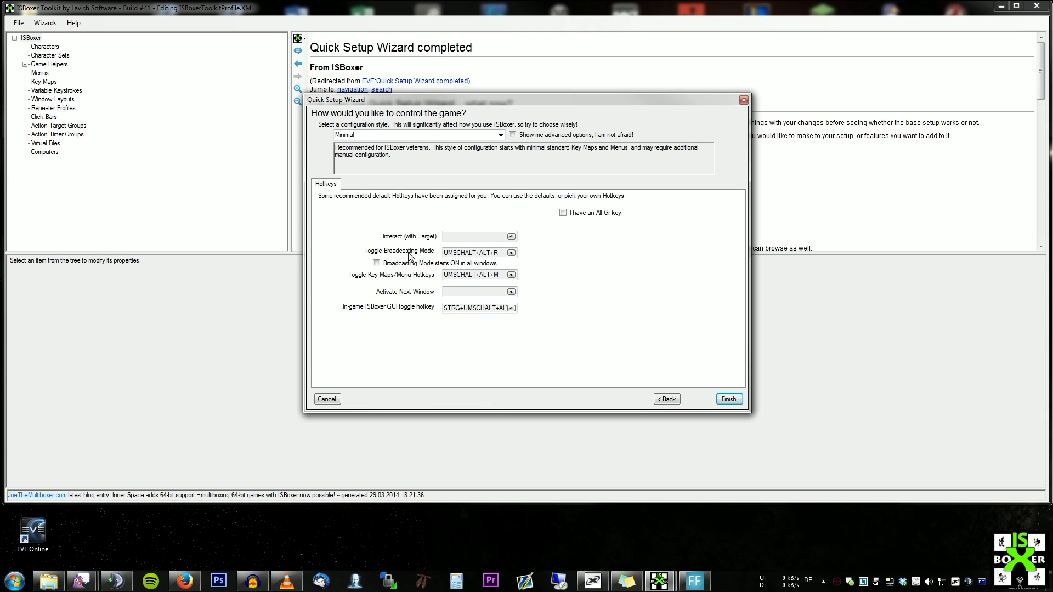
- Set the Toggle Broadcasting Mode hotkey to numeric keypad 5 without modifiers
click(511, 253)
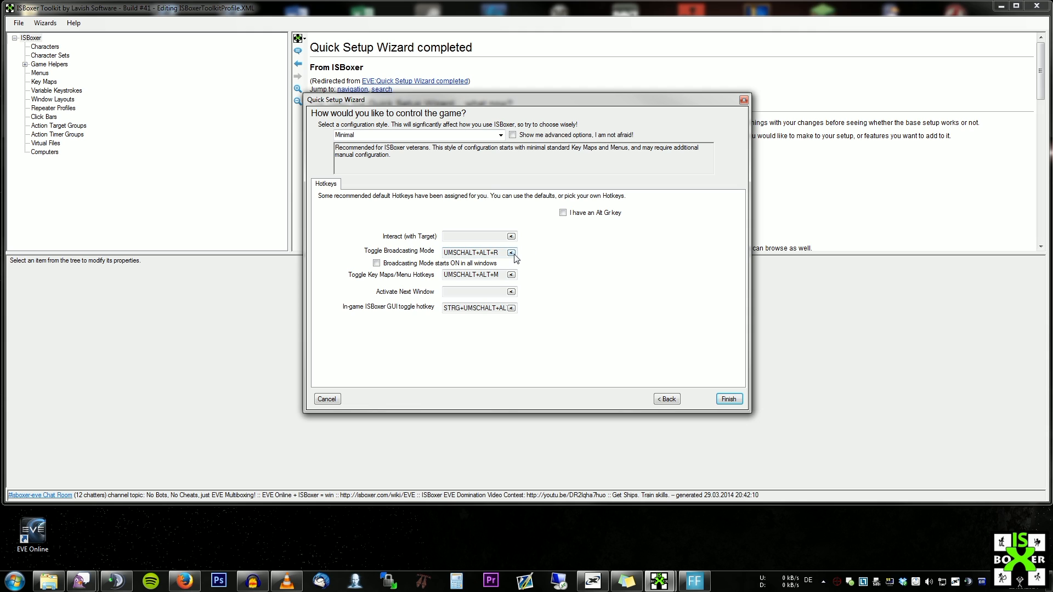
click(512, 253)
key(KP_5)
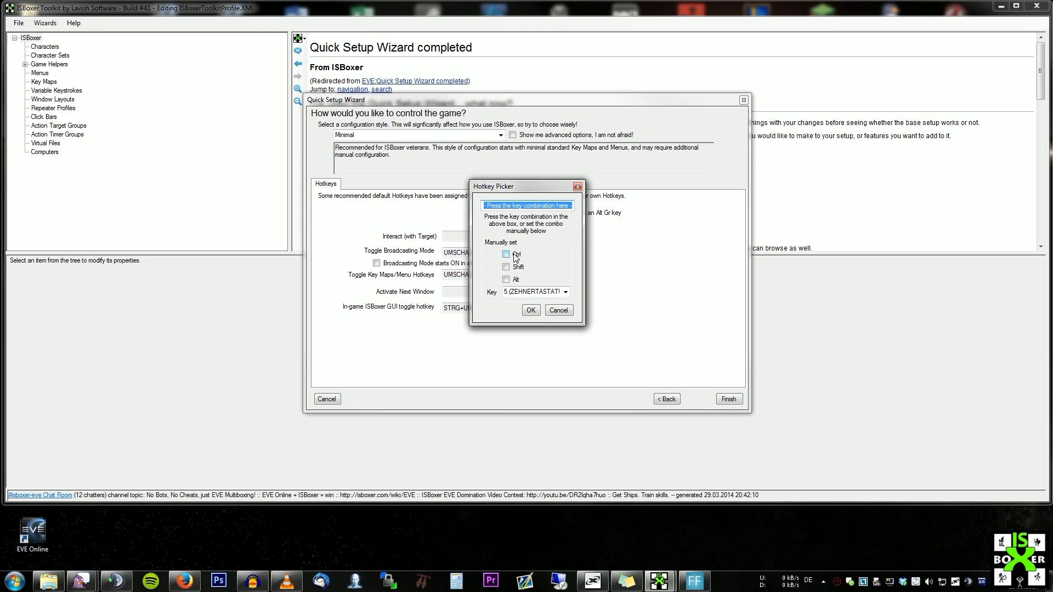
click(528, 310)
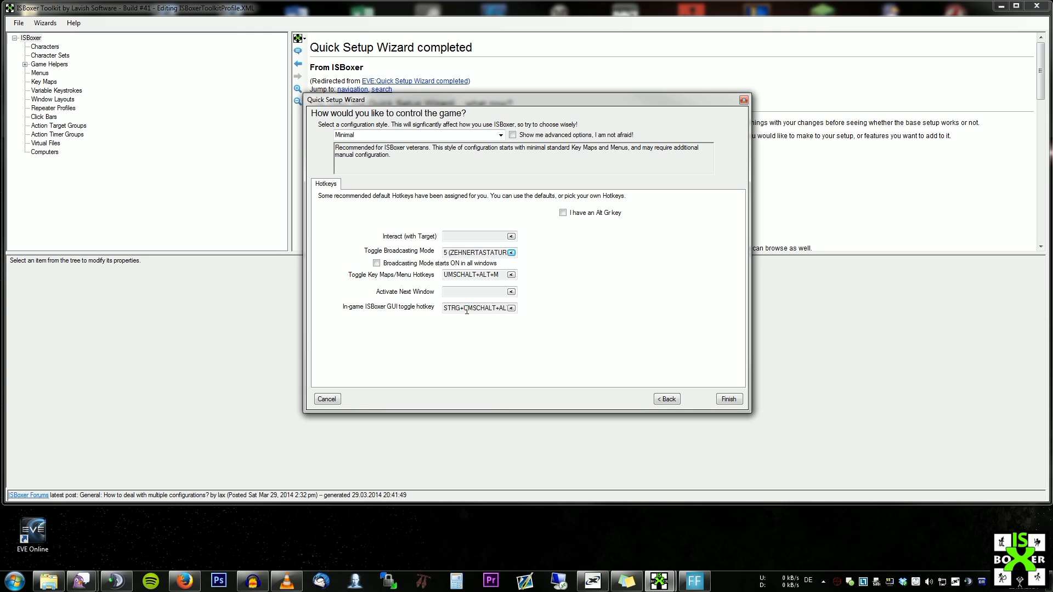
- Keep the Minimal configuration style and the remaining default hotkeys, and finish the Quick Setup Wizard
drag(466, 310, 396, 304)
click(469, 293)
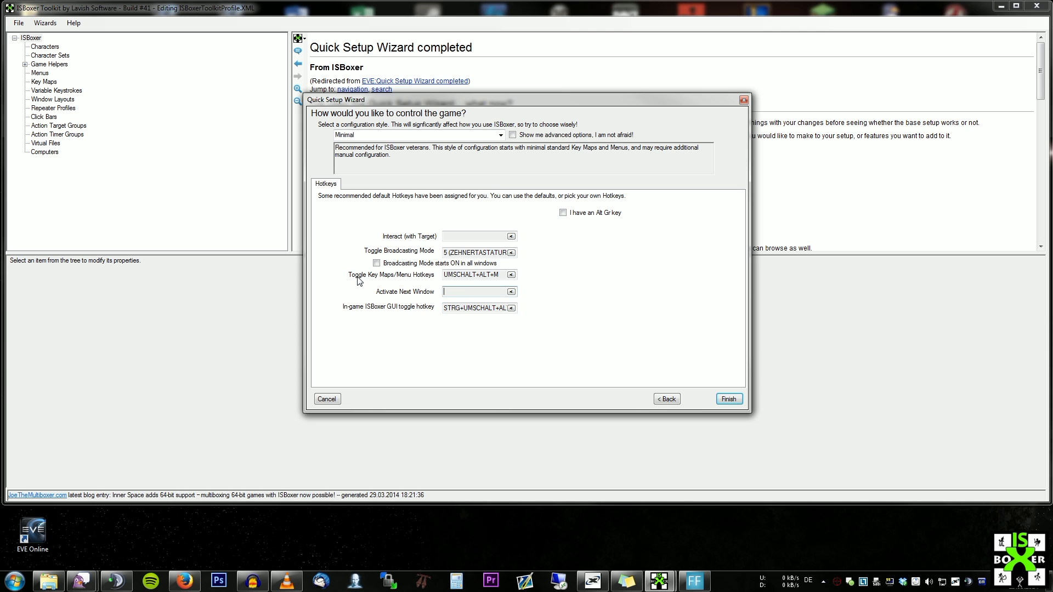
mouse_move(501, 275)
mouse_down()
mouse_move(466, 275)
mouse_move(491, 274)
mouse_up()
click(490, 274)
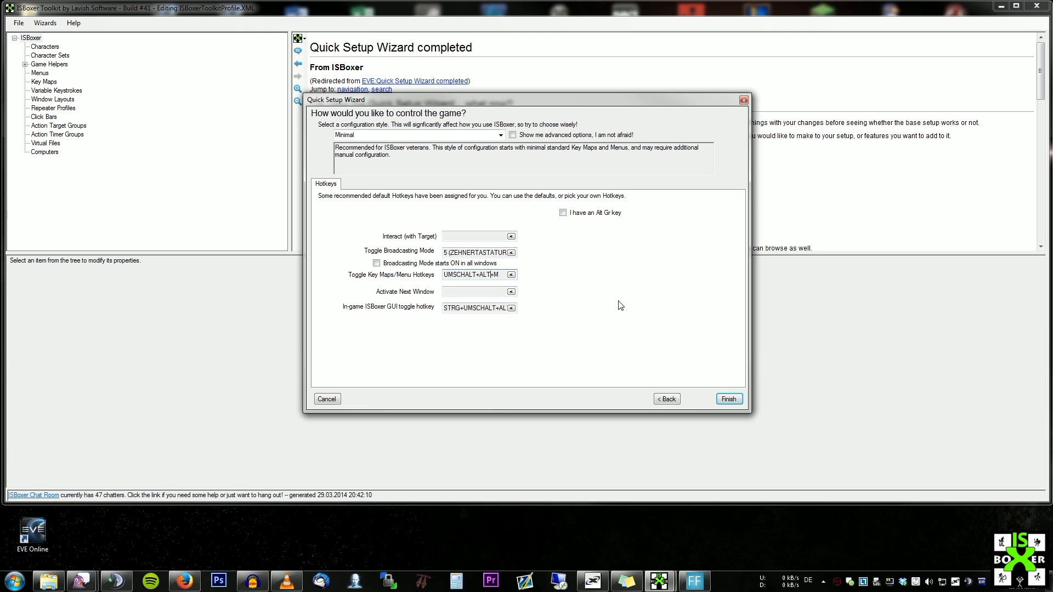
click(501, 134)
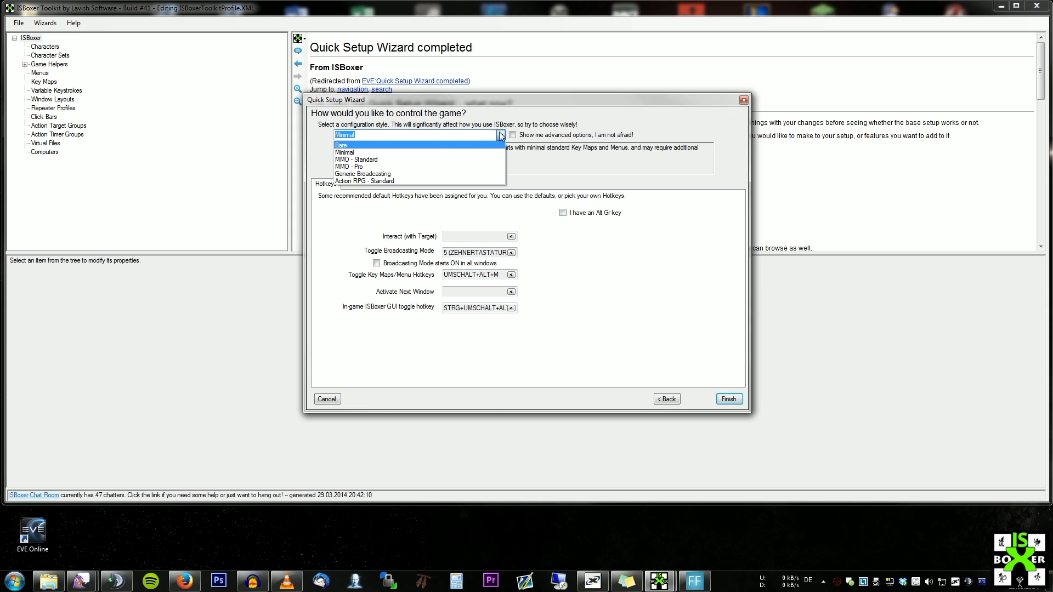
click(501, 135)
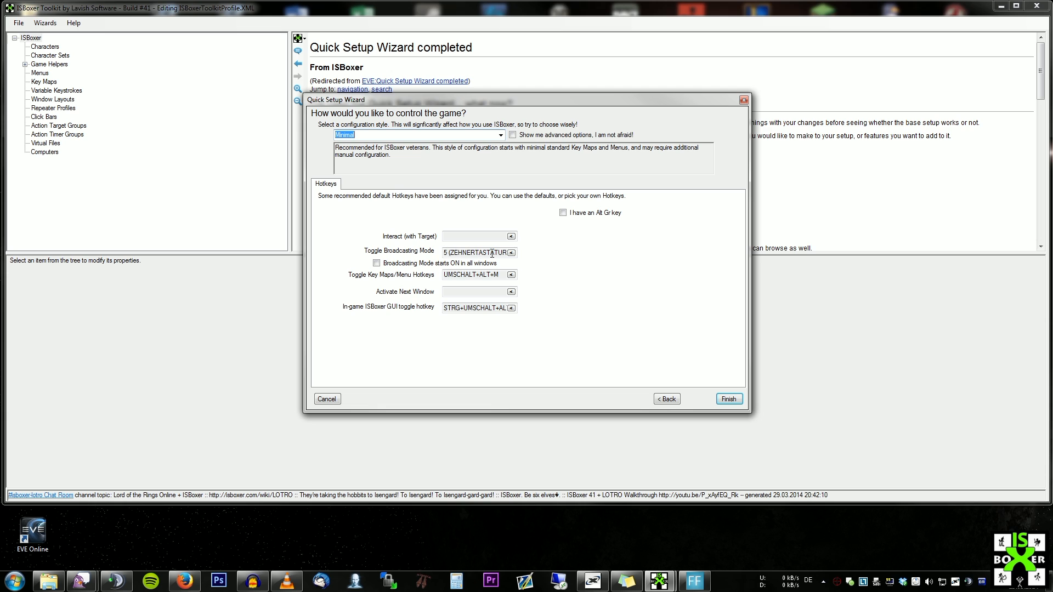
click(728, 399)
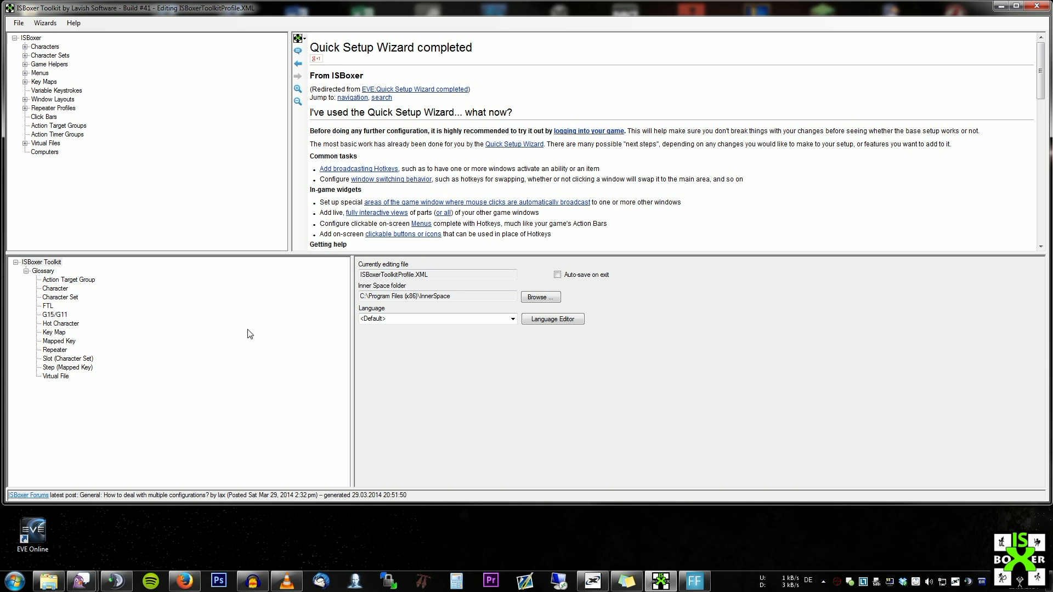
- Export everything to Inner Space and check its ISBoxer Character Sets for the tutorial team
click(19, 23)
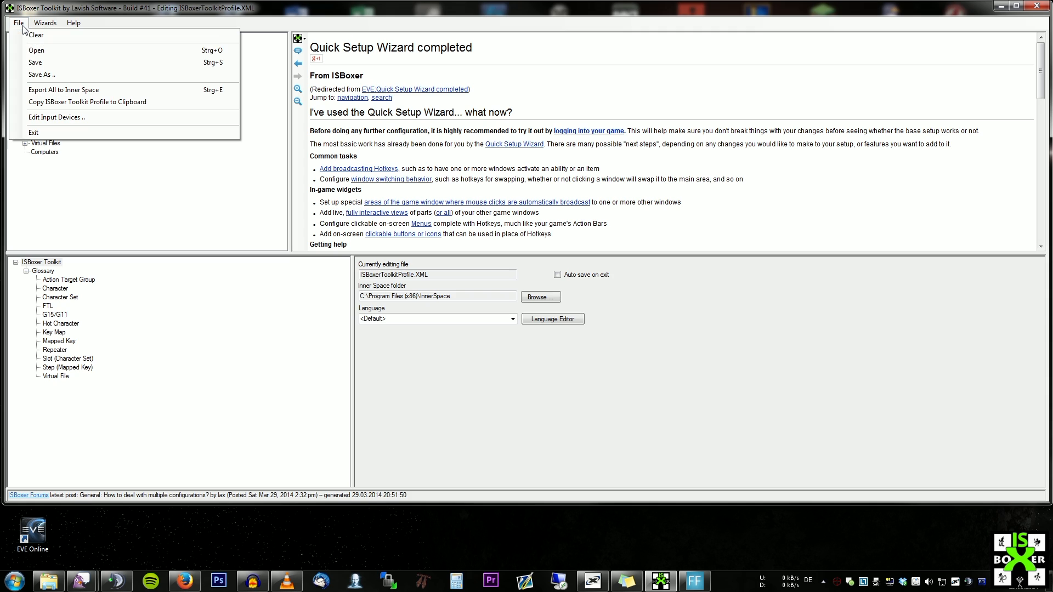
click(596, 404)
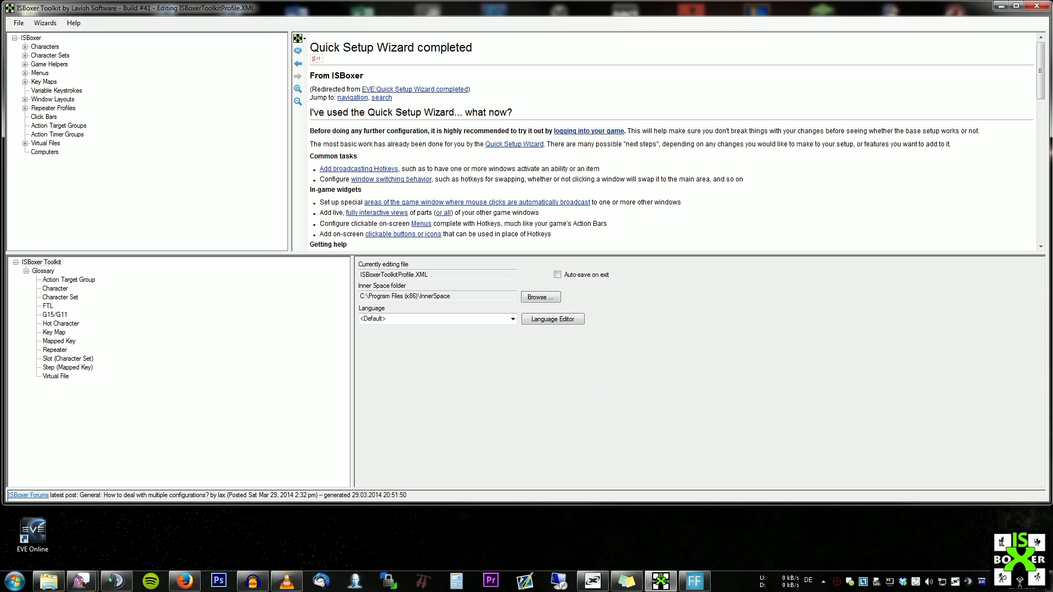
right_click(837, 582)
mouse_move(883, 491)
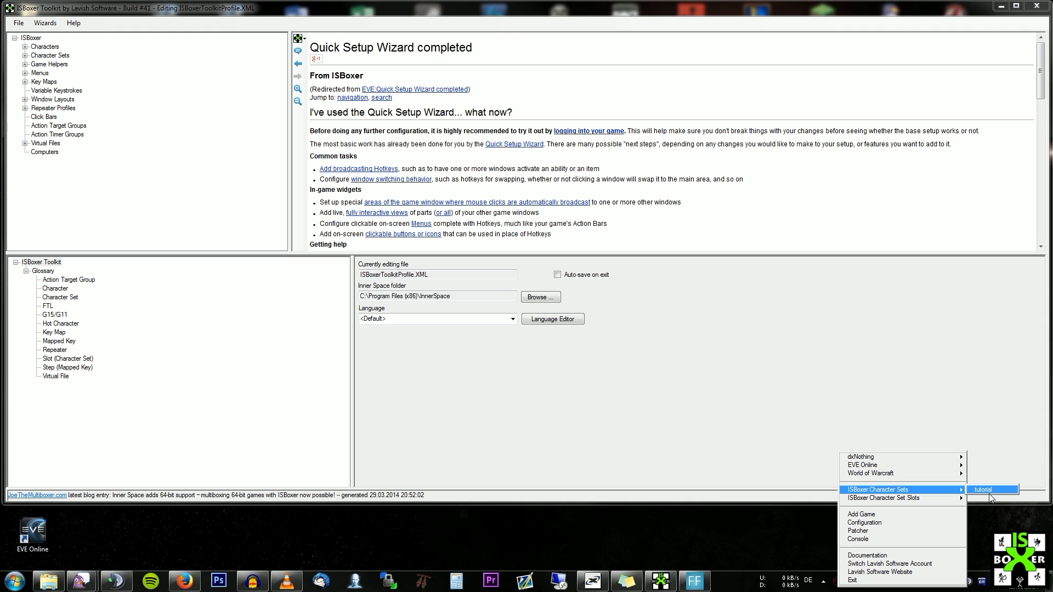
click(732, 358)
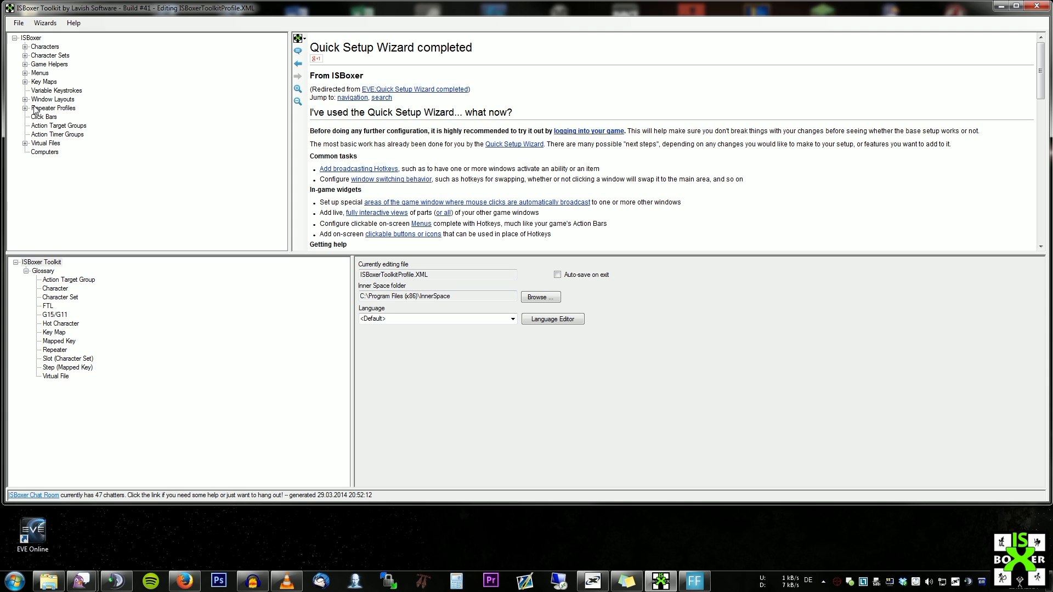
- Add a new character named "dxnothingleft" to the Characters list
click(24, 47)
click(40, 49)
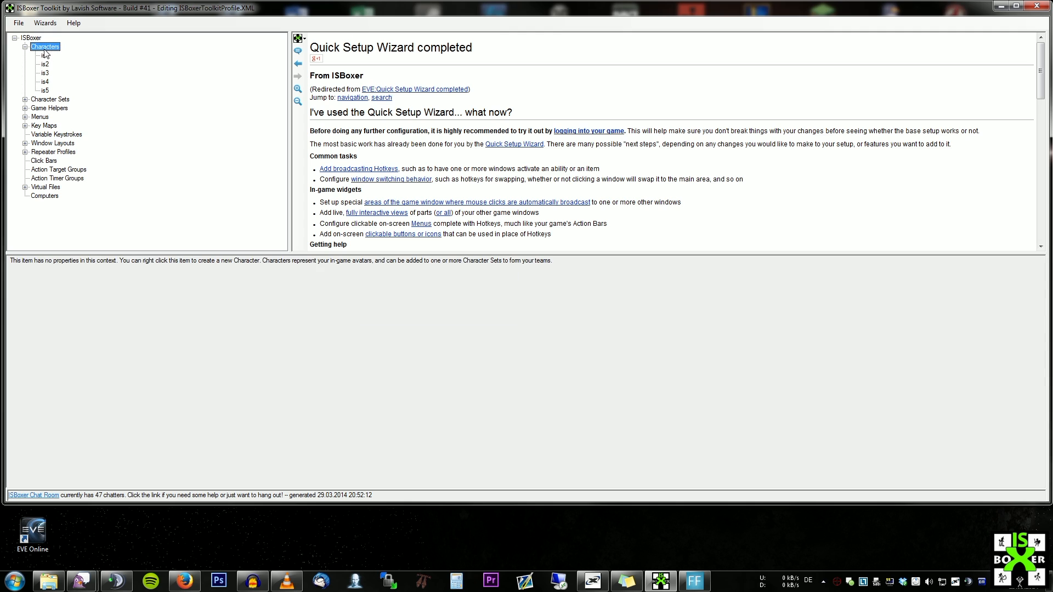
right_click(39, 50)
click(63, 54)
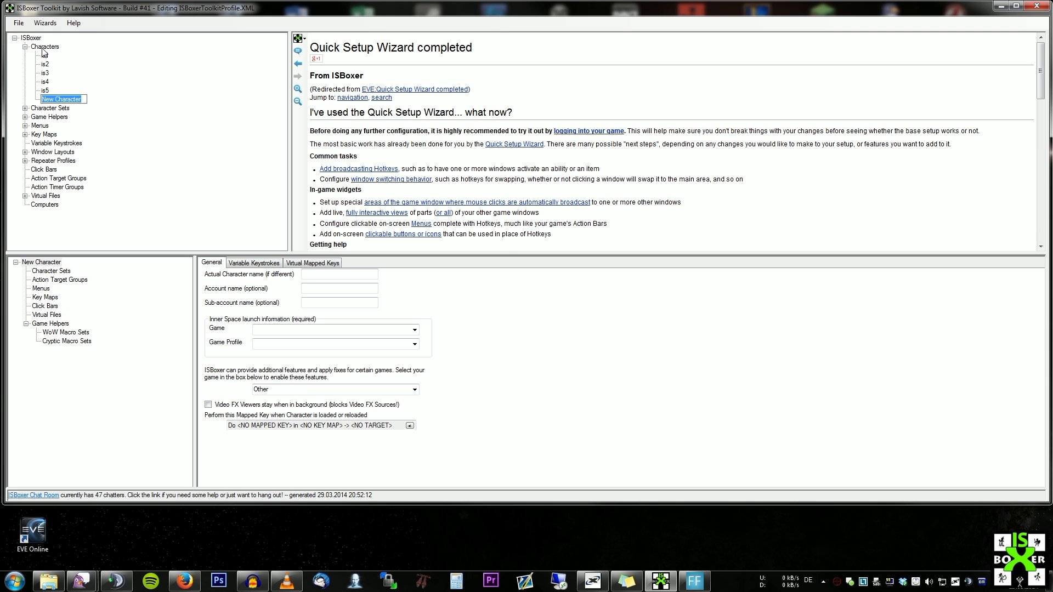
text(dxnothingleft)
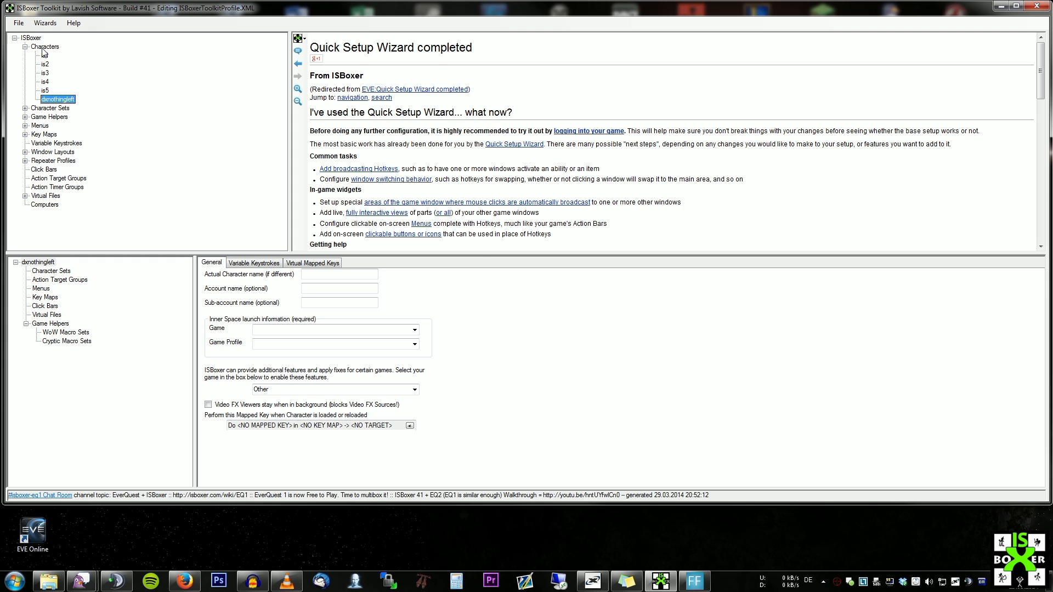
- Add another new character named "dxnothingright" to the Characters list
click(44, 48)
right_click(52, 48)
click(62, 54)
text(dxnothingreight)
key(Return)
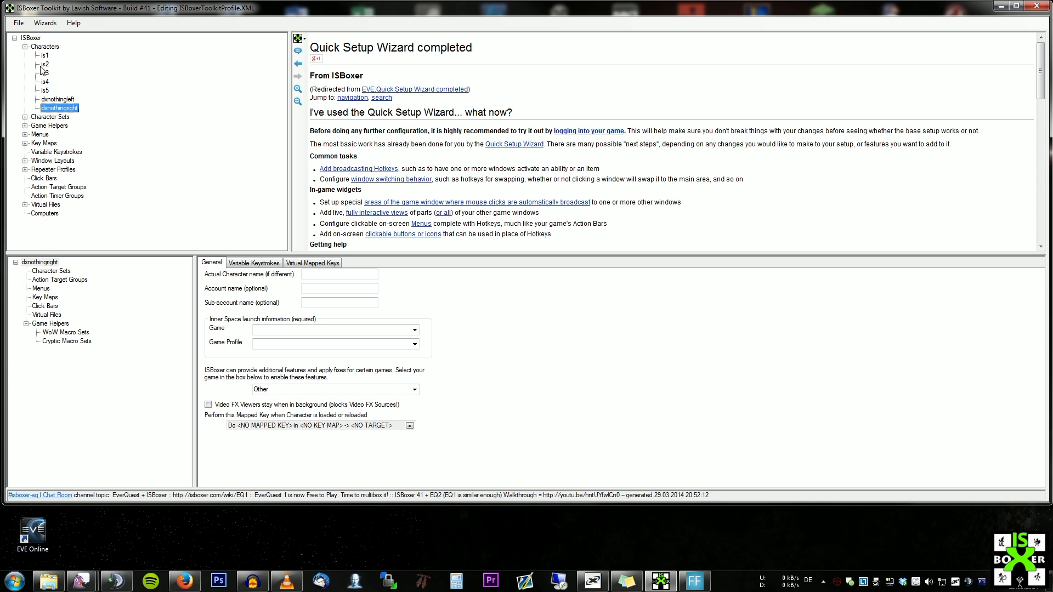
- Set the launch information of dxnothingleft to the game dxNothing with the dxNothing Default Profile
click(58, 99)
click(414, 330)
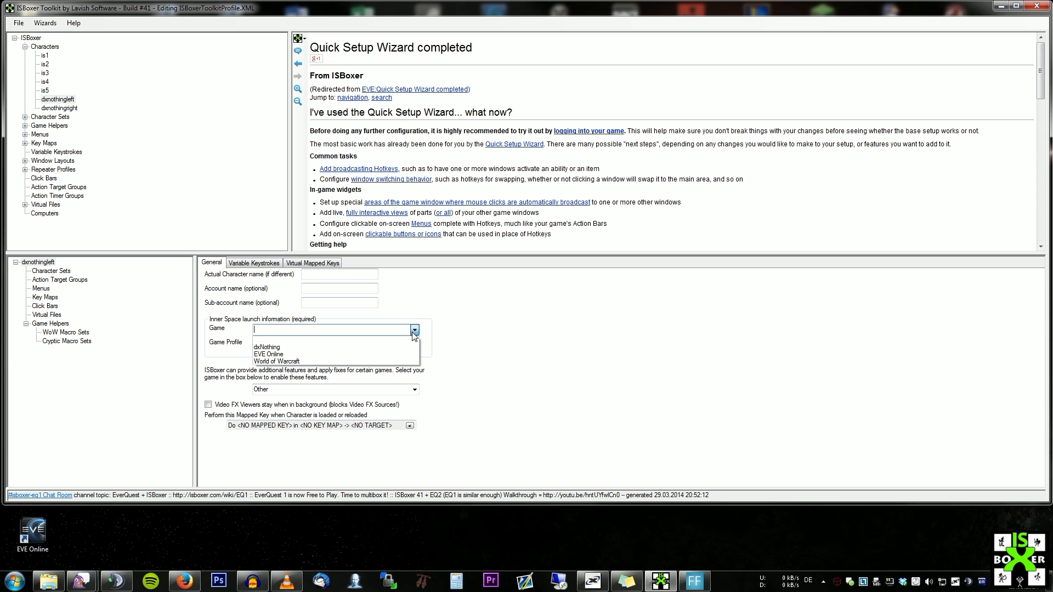
click(285, 347)
click(414, 344)
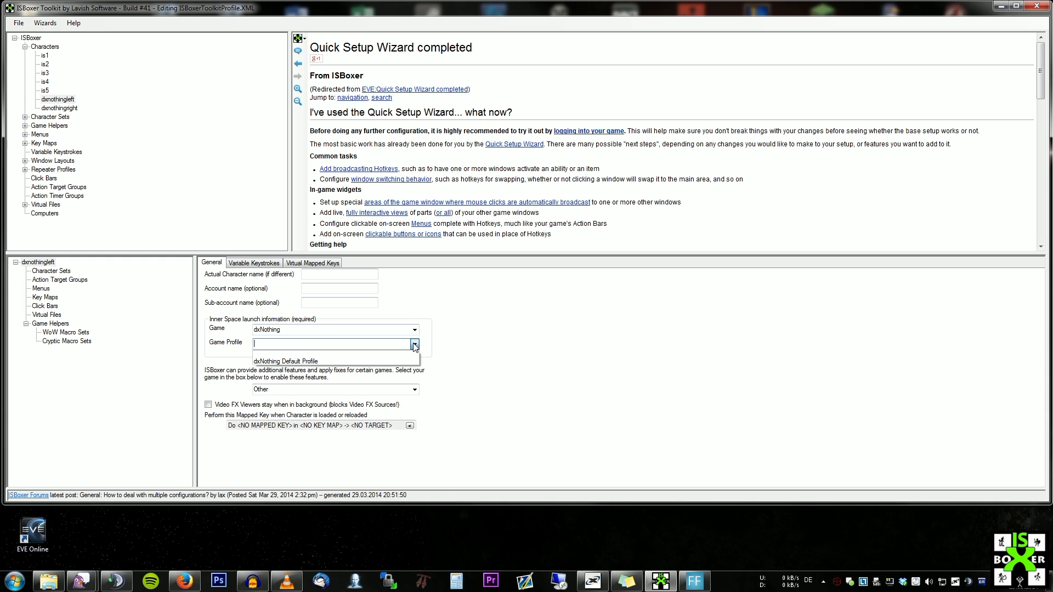
click(290, 361)
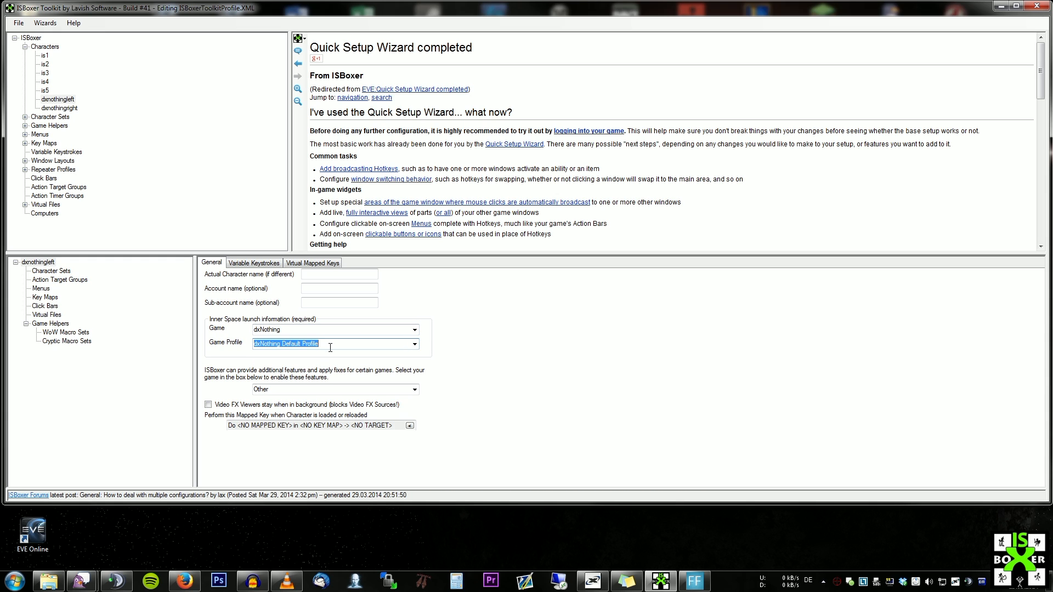
- Set the launch information of dxnothingright to the game dxNothing with the dxNothing Default Profile
click(59, 108)
click(414, 330)
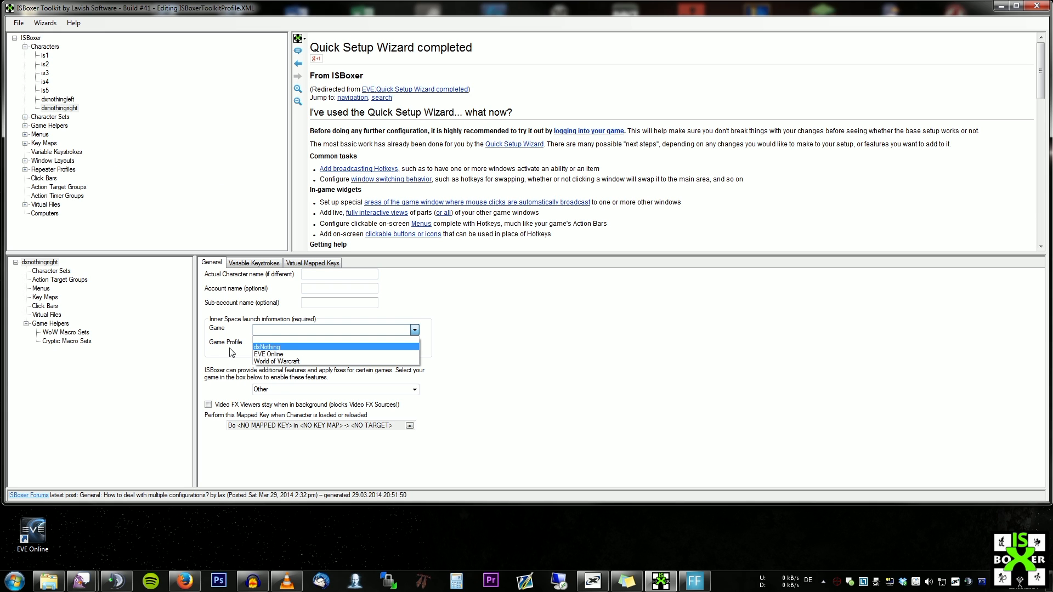
click(307, 347)
click(414, 344)
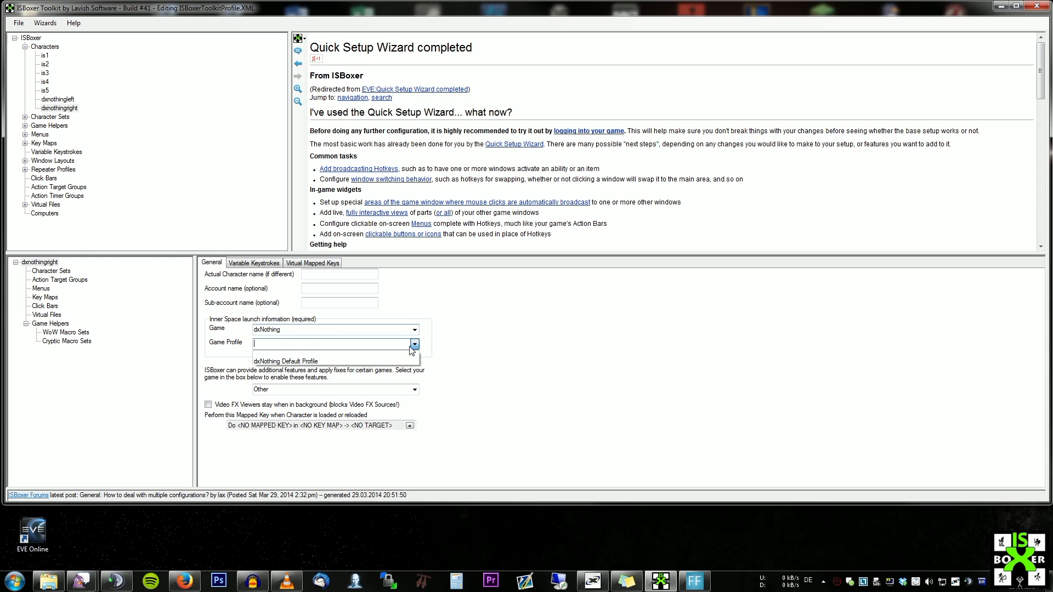
click(285, 362)
click(184, 382)
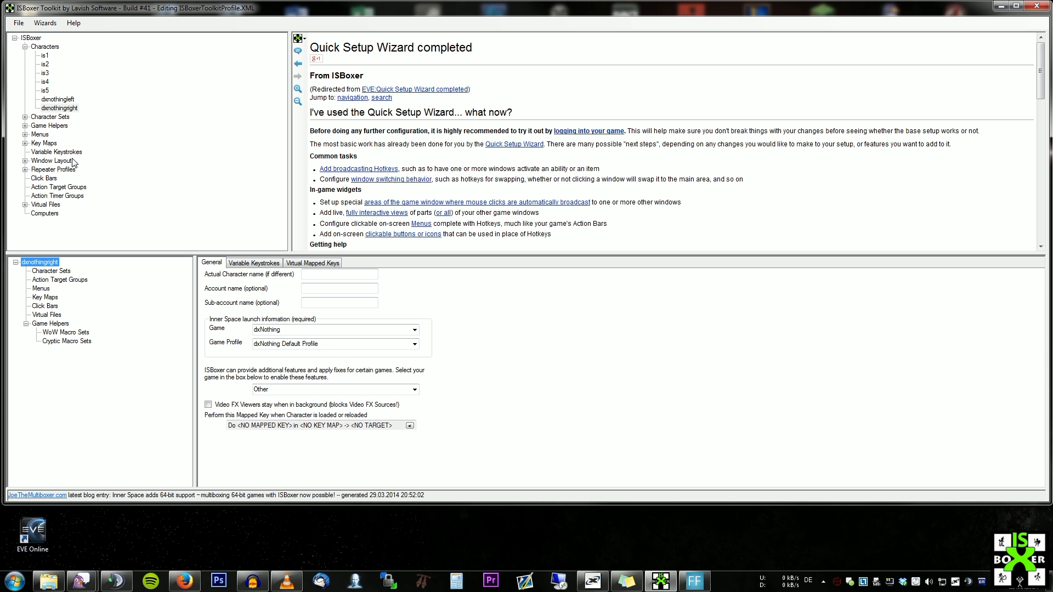
click(25, 161)
click(49, 169)
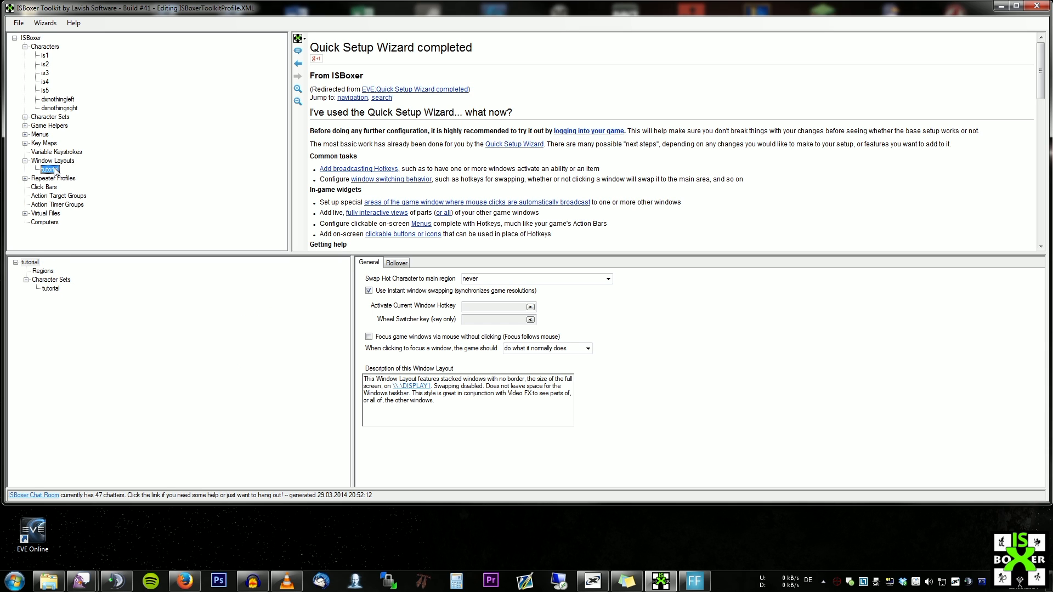
click(49, 281)
click(49, 286)
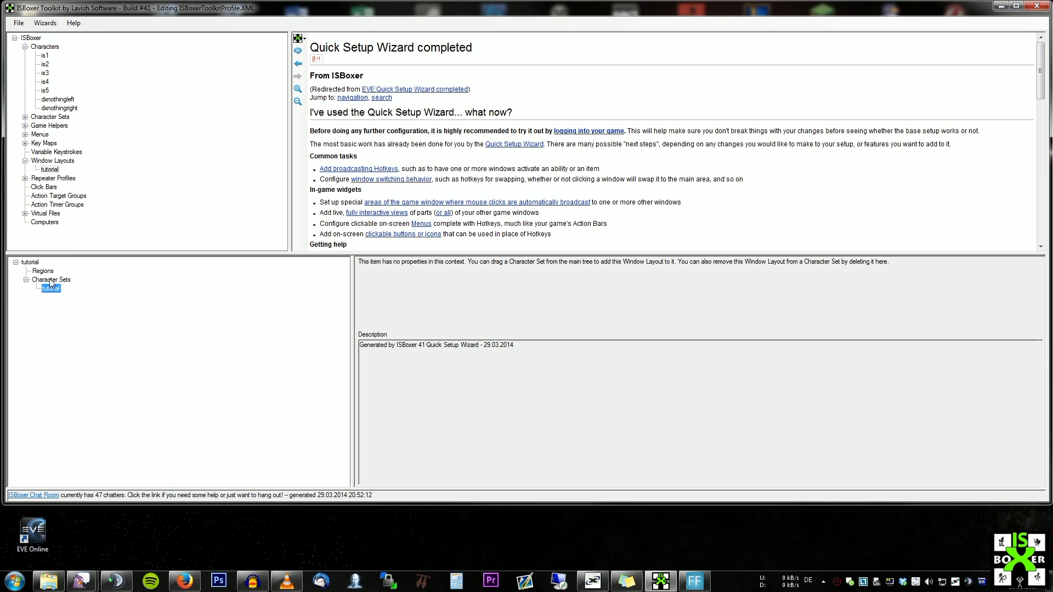
- Add two new slots, 6 and 7, to the tutorial character set
click(24, 117)
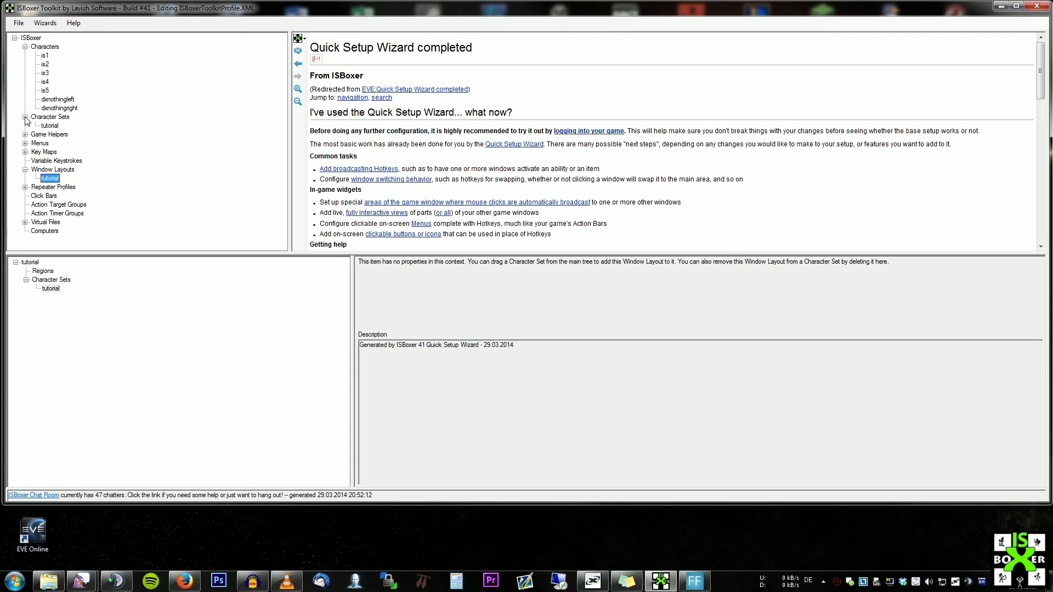
click(48, 126)
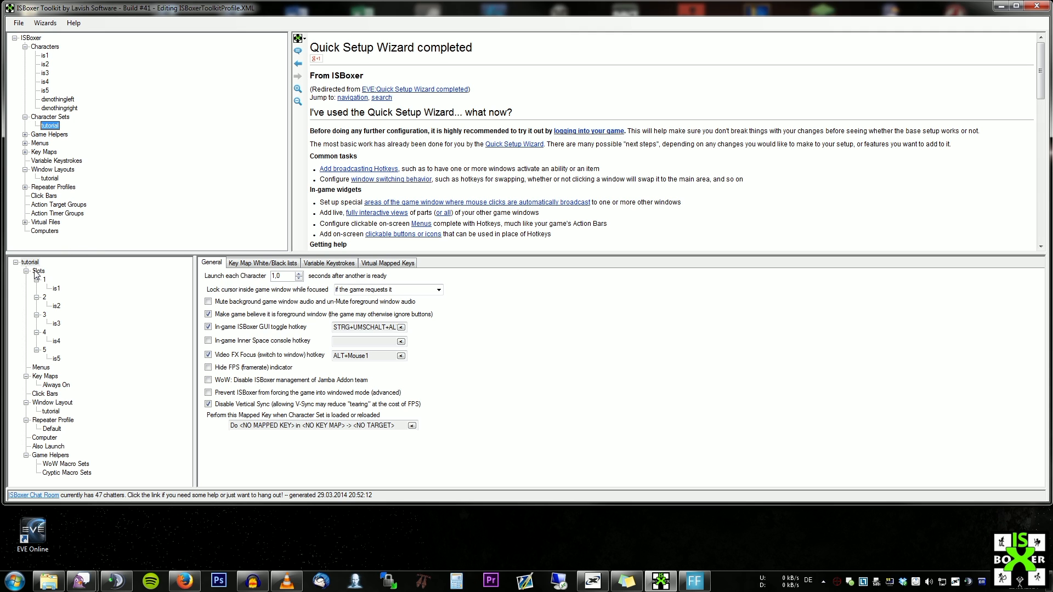
right_click(35, 271)
click(63, 278)
right_click(39, 271)
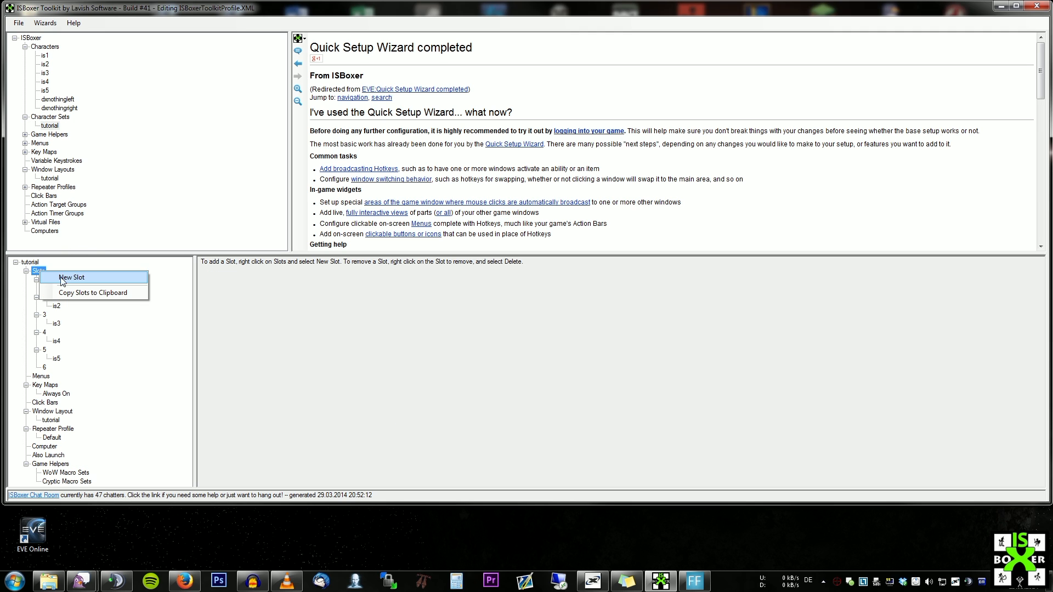
click(76, 279)
- Assign dxnothingleft to slot 6 and dxnothingright to slot 7 of the tutorial character set
click(59, 100)
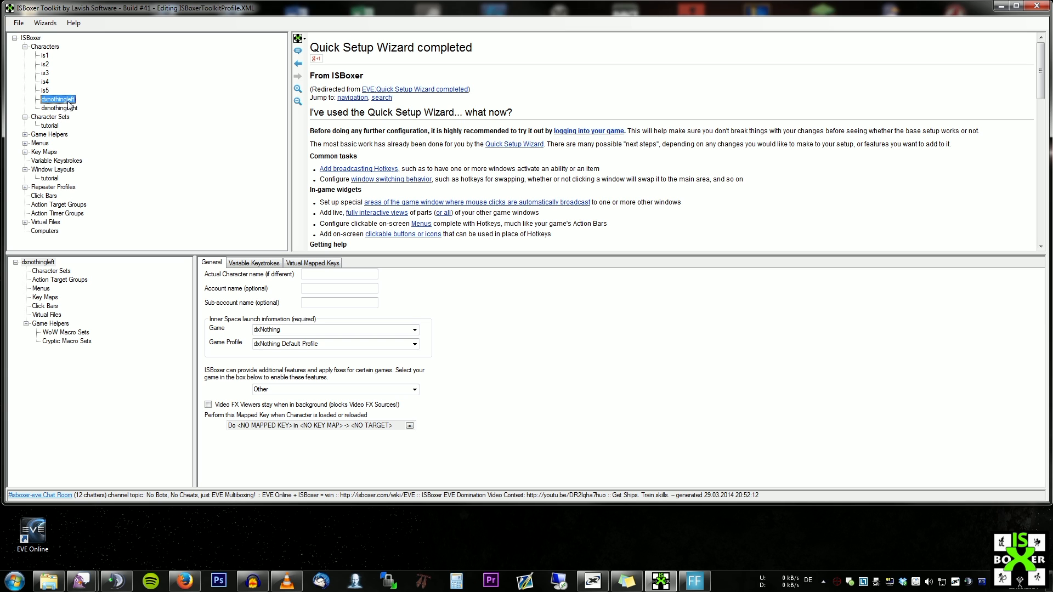
click(50, 127)
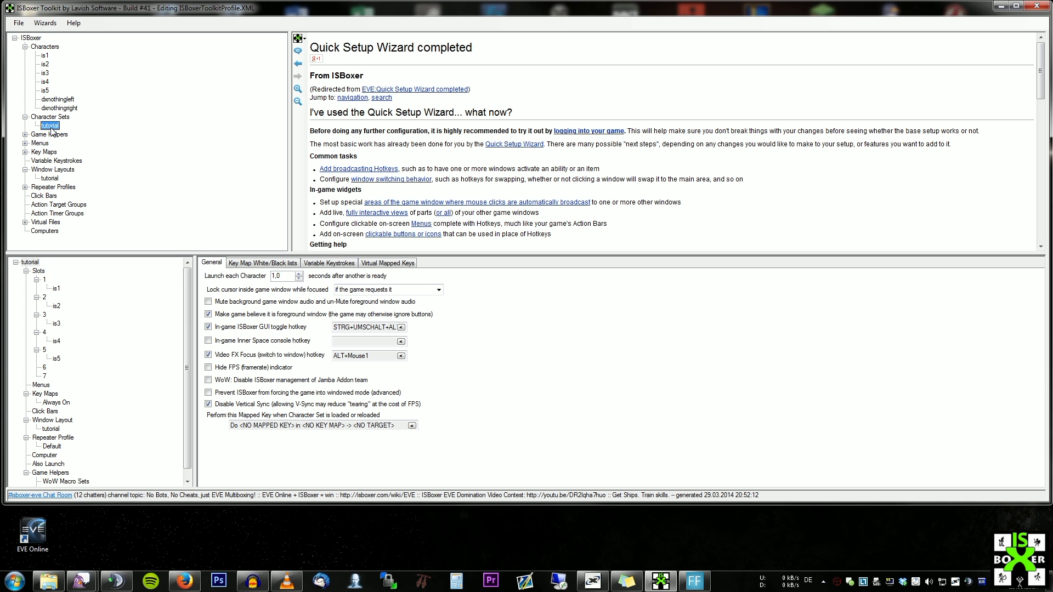
drag(55, 100, 46, 368)
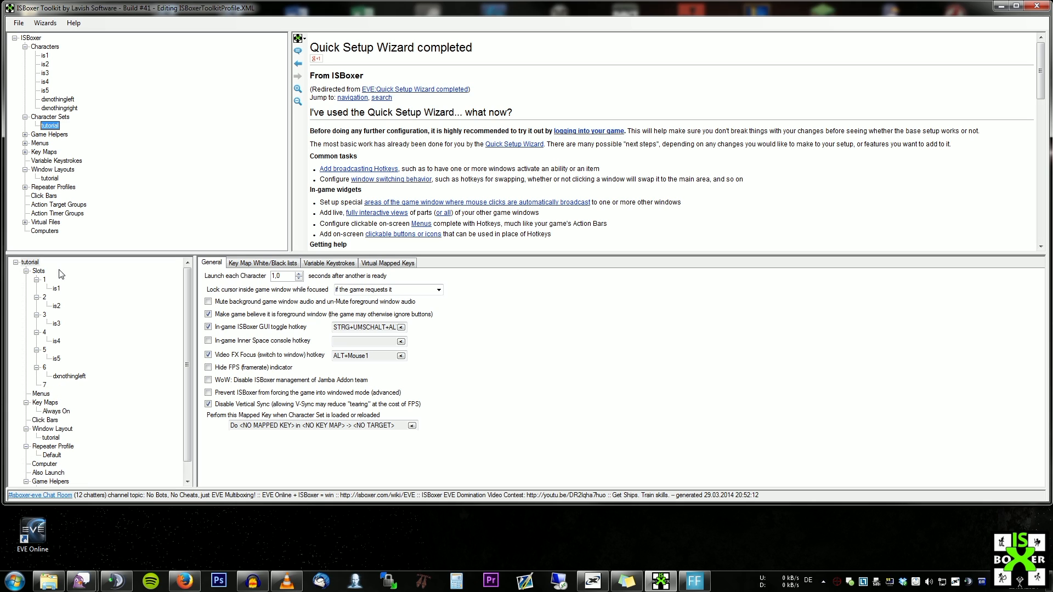
drag(70, 112, 46, 390)
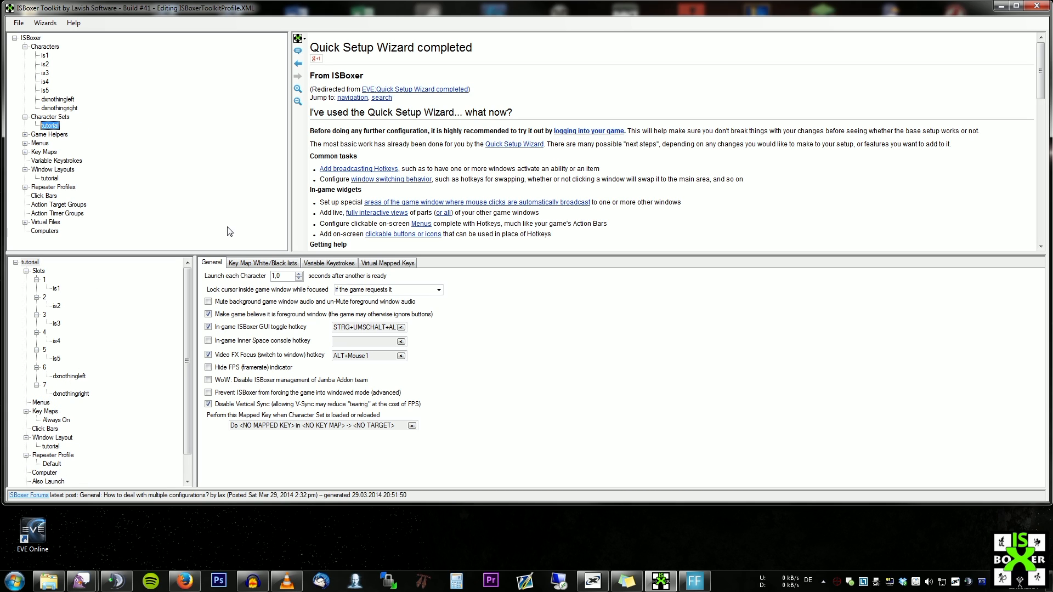
- Add regions 6 and 7 to the tutorial window layout, placing region 6 on DISPLAY3 and region 7 on DISPLAY4
click(51, 178)
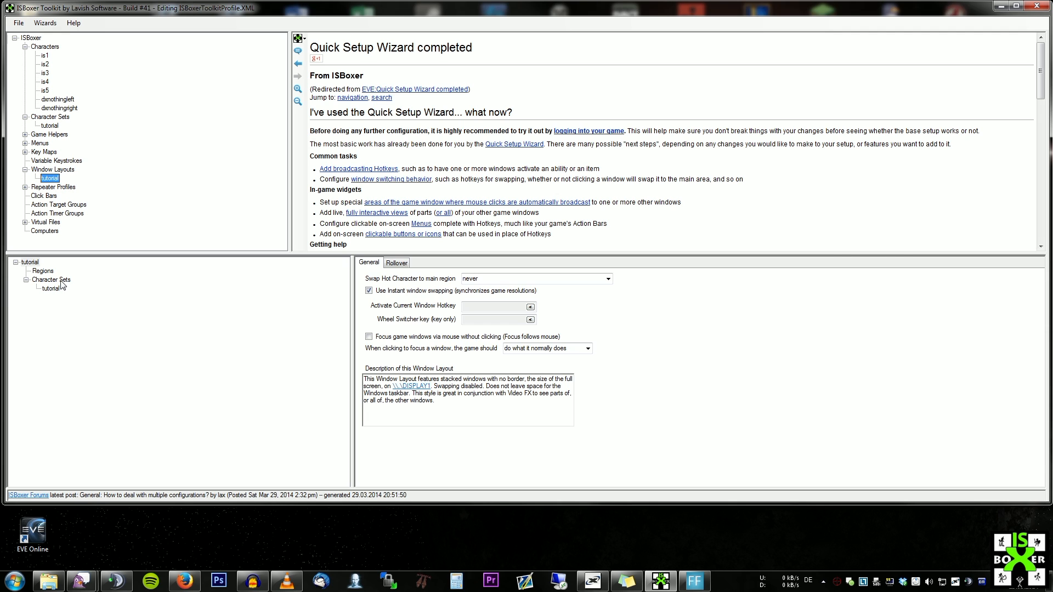
click(43, 271)
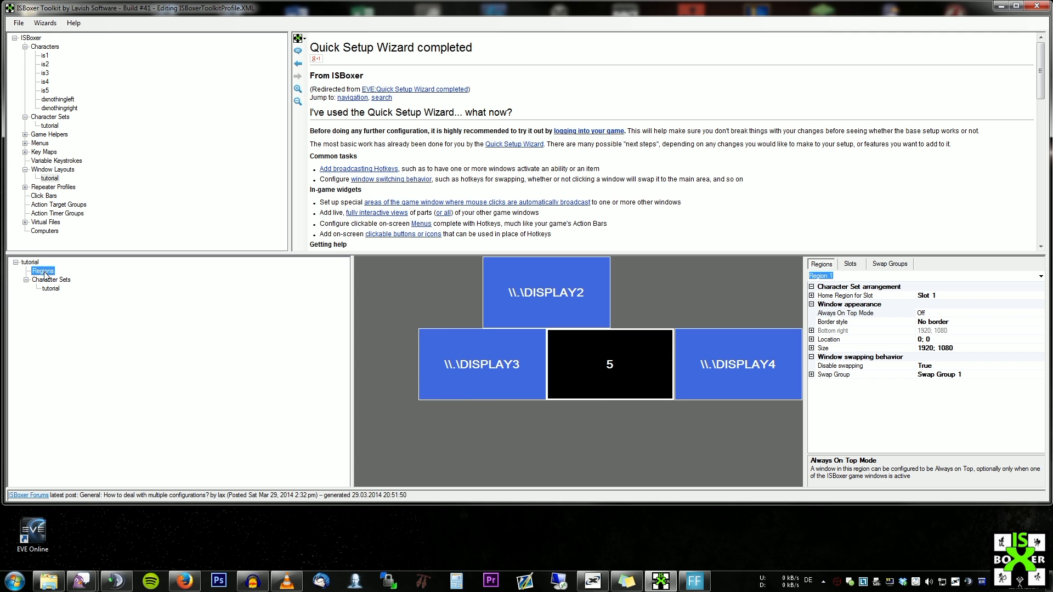
click(737, 287)
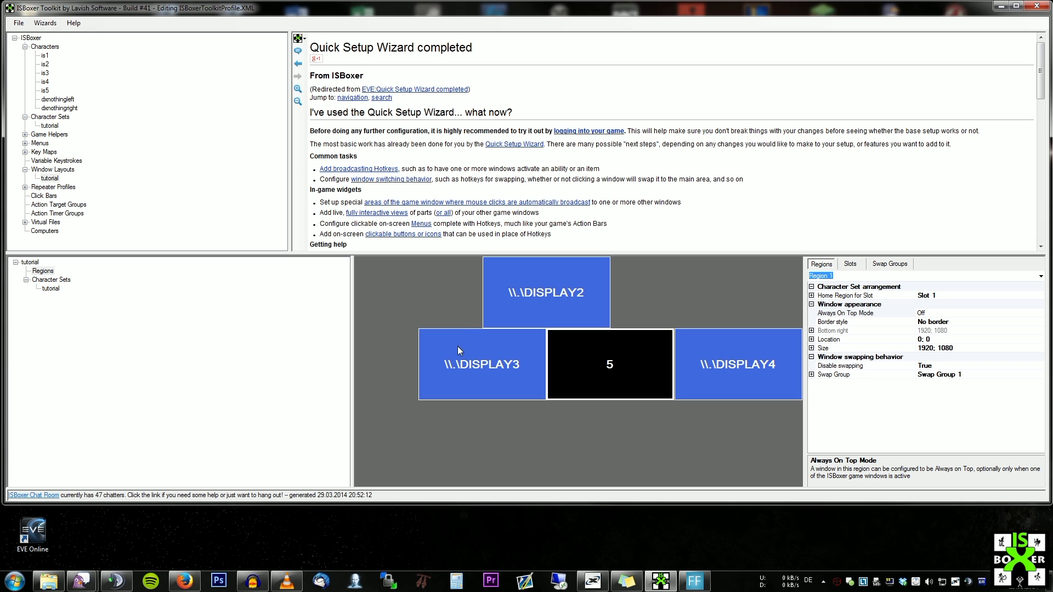
click(500, 362)
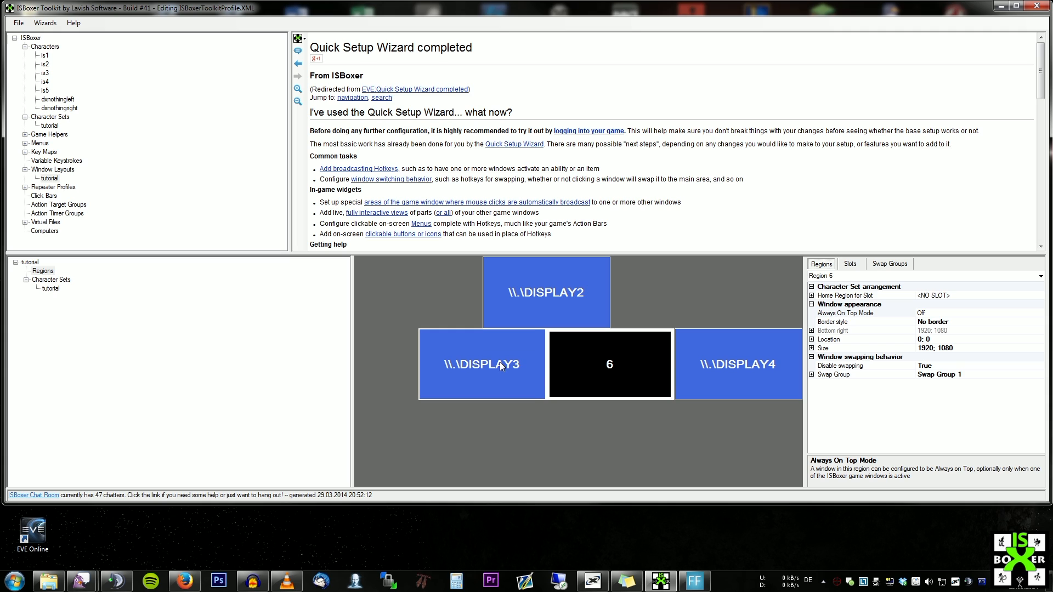
click(467, 362)
drag(588, 359, 529, 357)
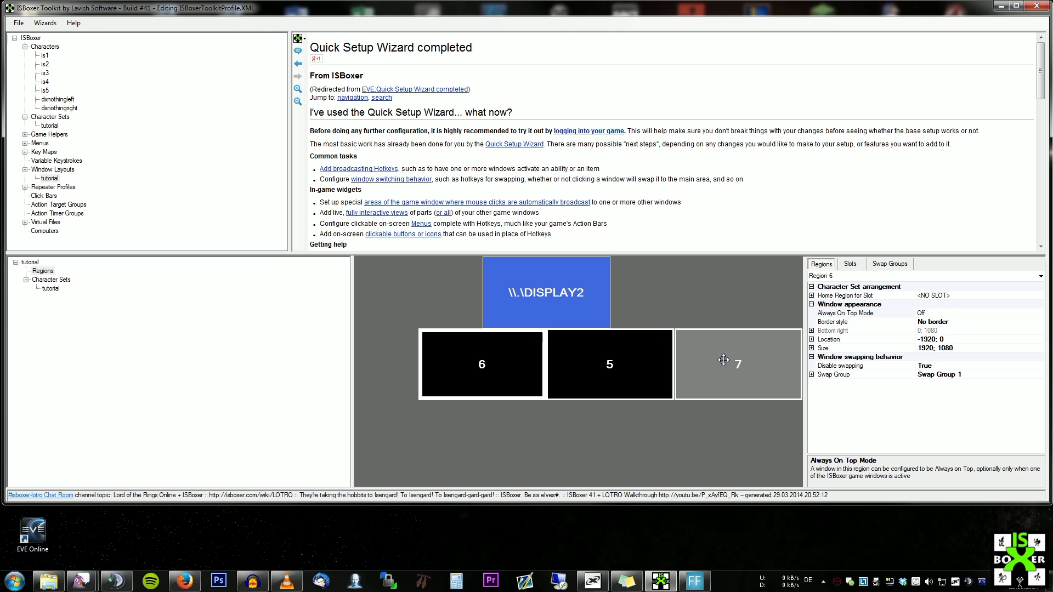
click(631, 355)
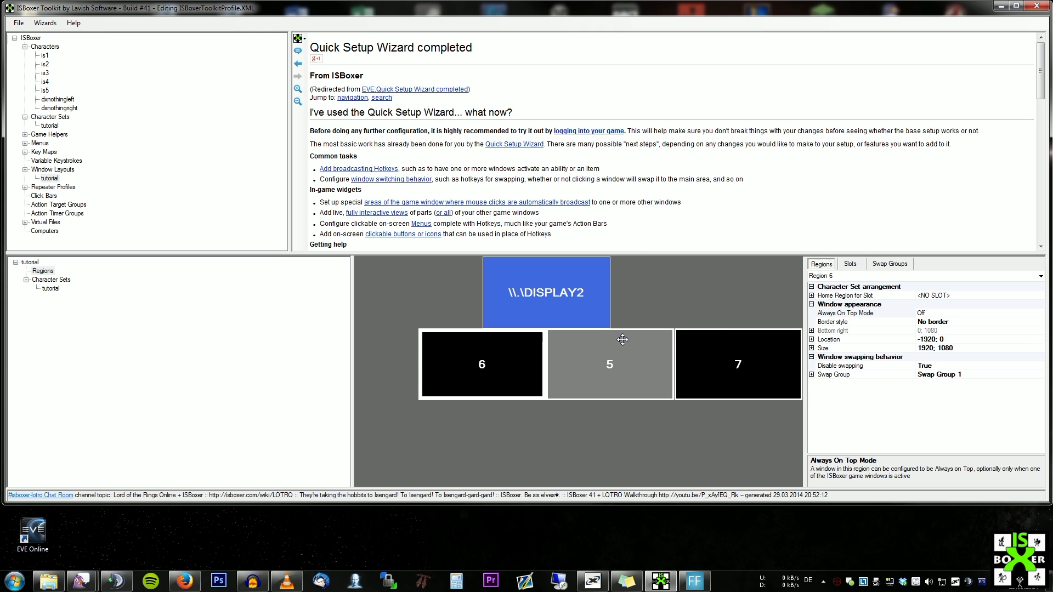
- Try to assign Slot 6 as the home slot of region 6 and of region 7
click(480, 359)
click(1014, 295)
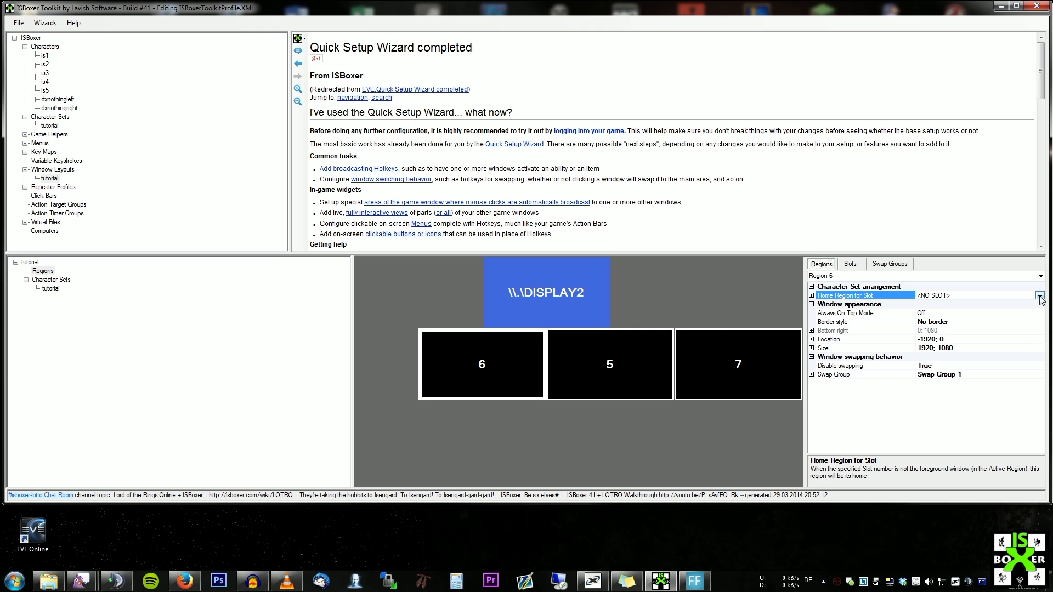
click(1039, 296)
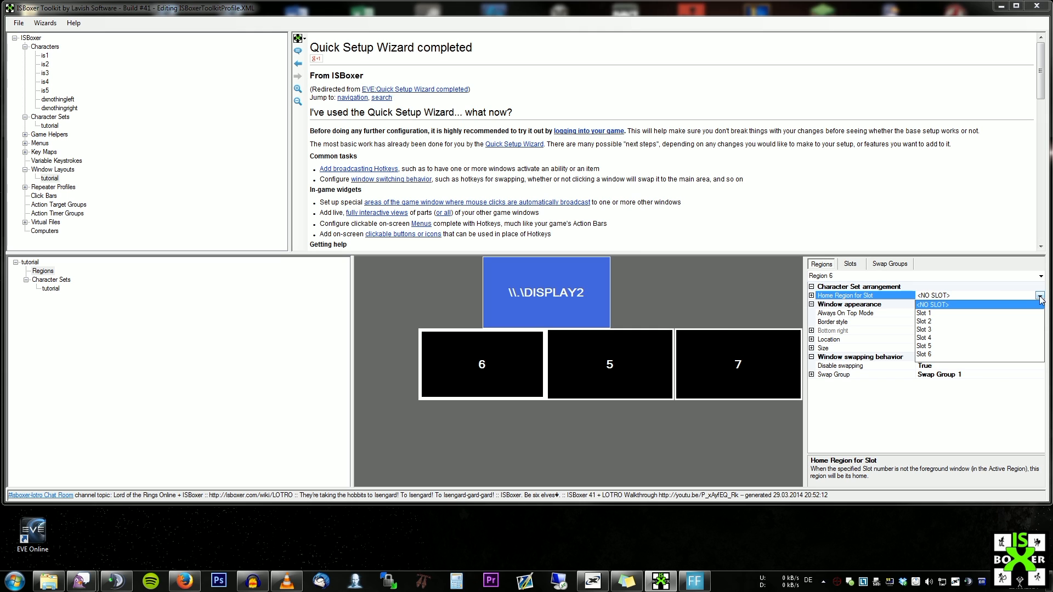
click(928, 354)
click(734, 353)
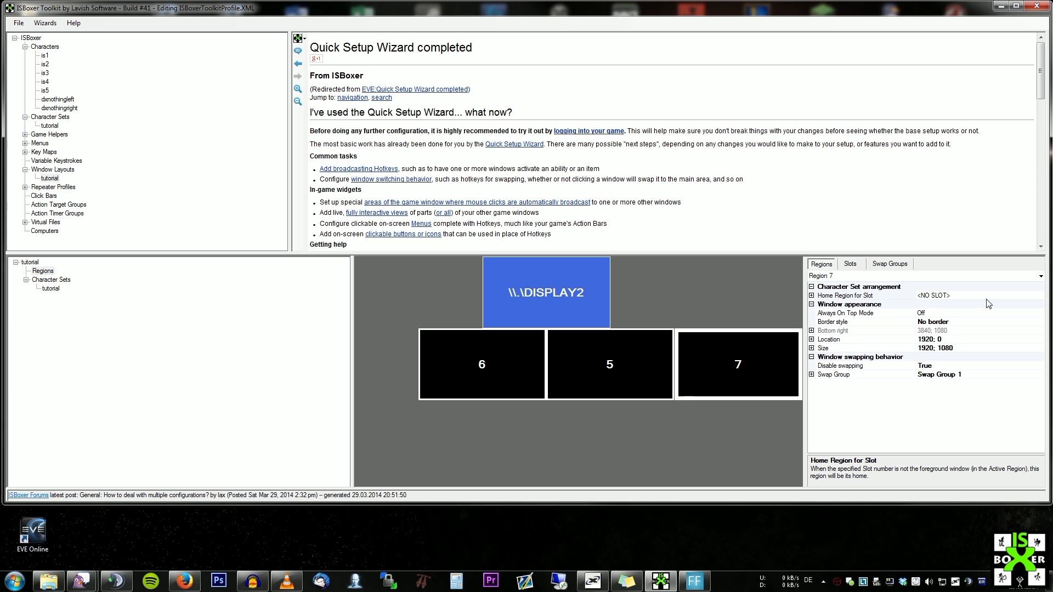
click(1026, 295)
click(1040, 296)
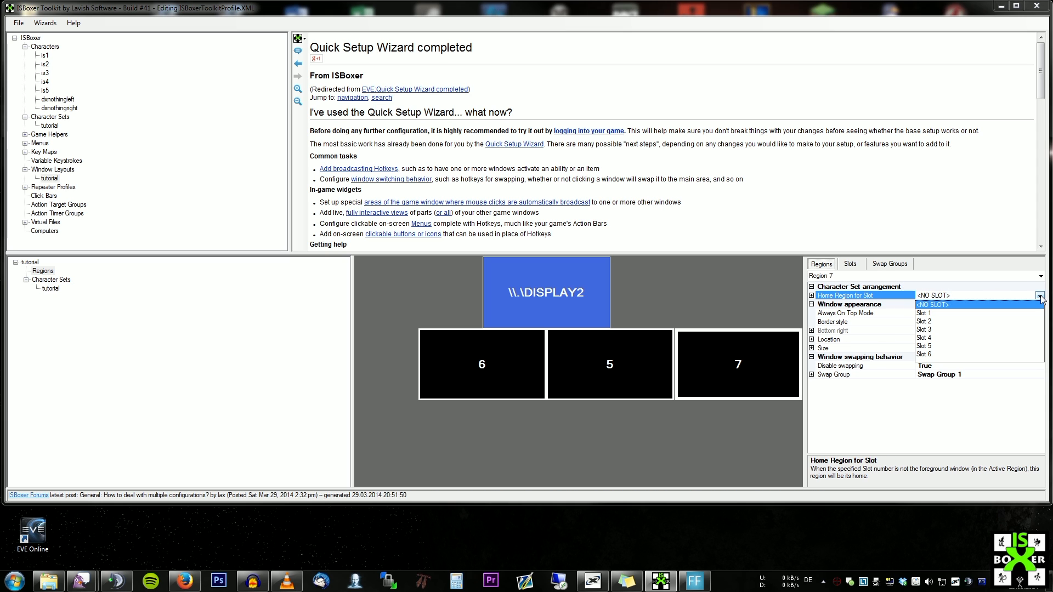
click(933, 355)
- Clear the home slot assignment of region 6 by choosing <NO SLOT>
click(433, 362)
click(1012, 289)
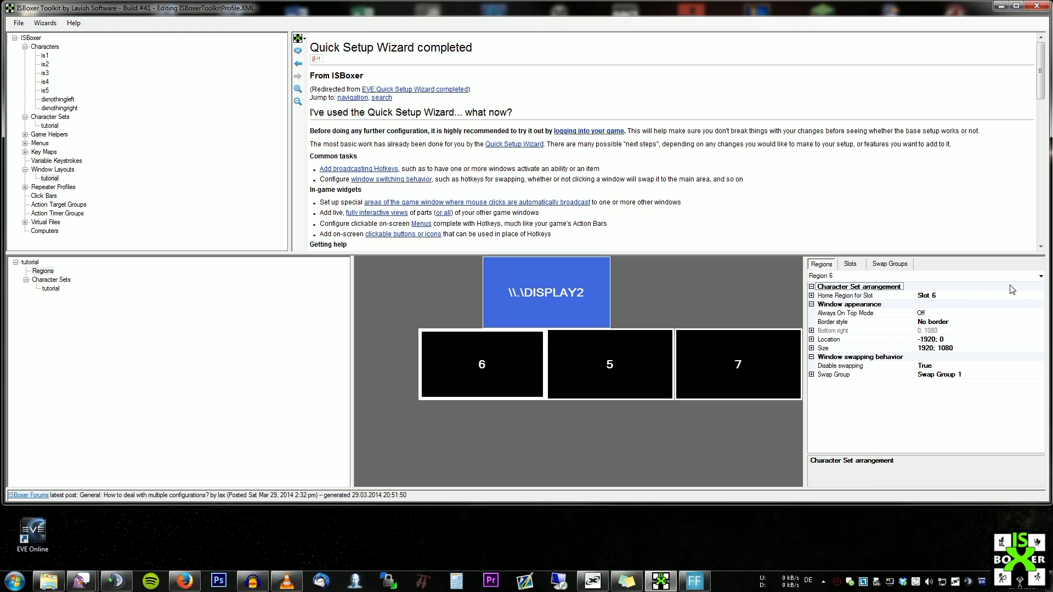
click(1012, 295)
click(1039, 296)
click(946, 305)
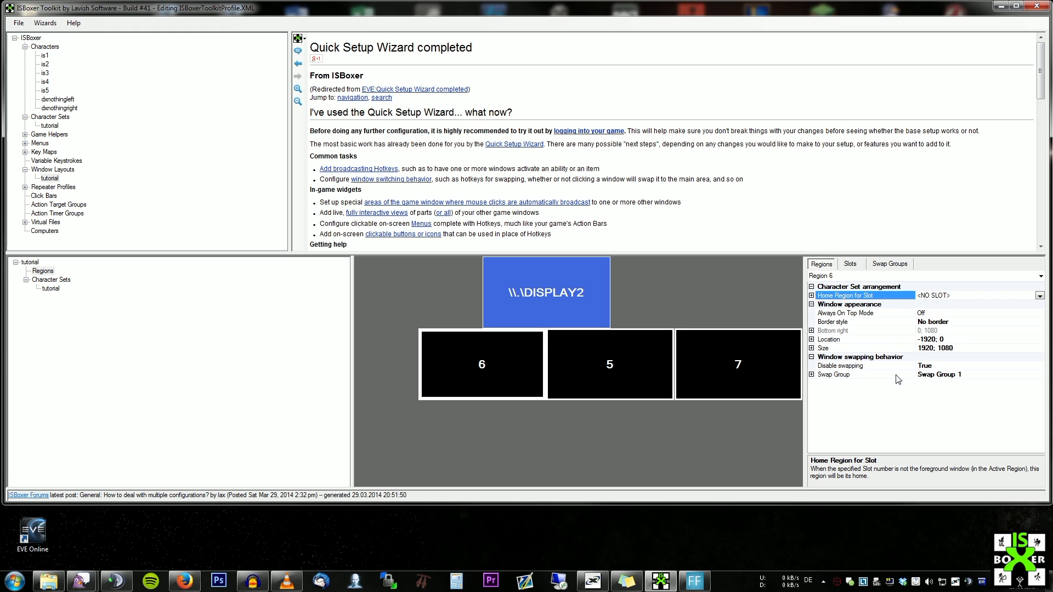
- Examine the slot entries of dxnothingleft and dxnothingright in the tutorial window layout
click(850, 263)
scroll(1041, 311, down, 1)
scroll(1041, 318, up, 1)
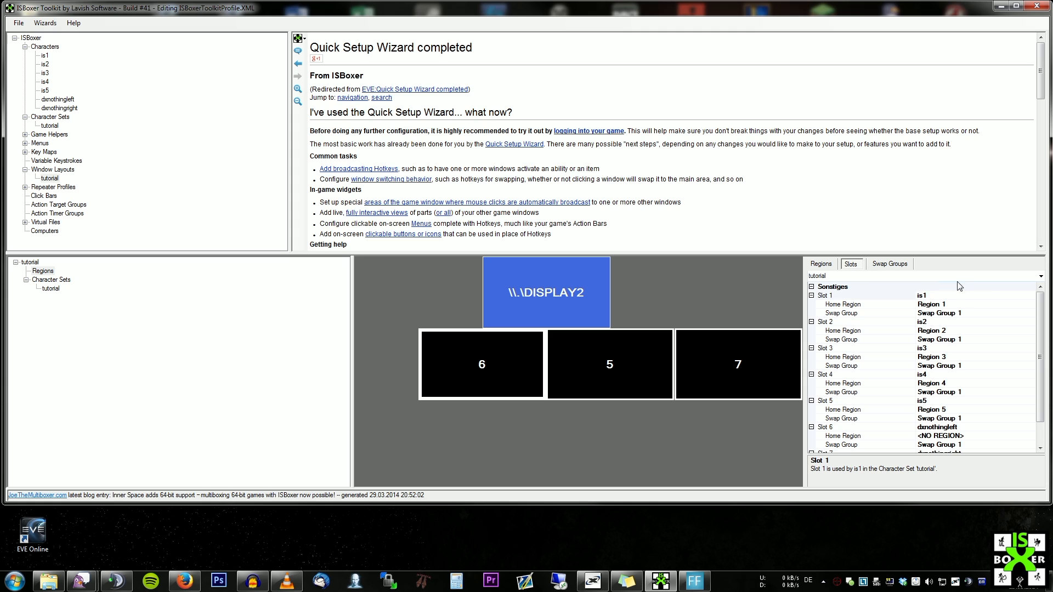
scroll(1039, 323, down, 1)
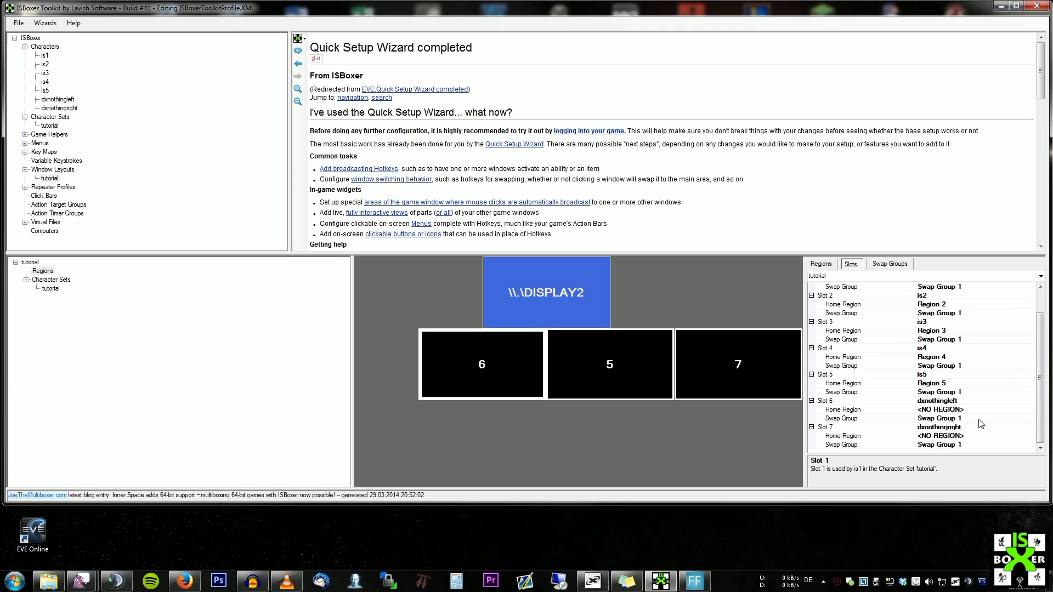
click(929, 401)
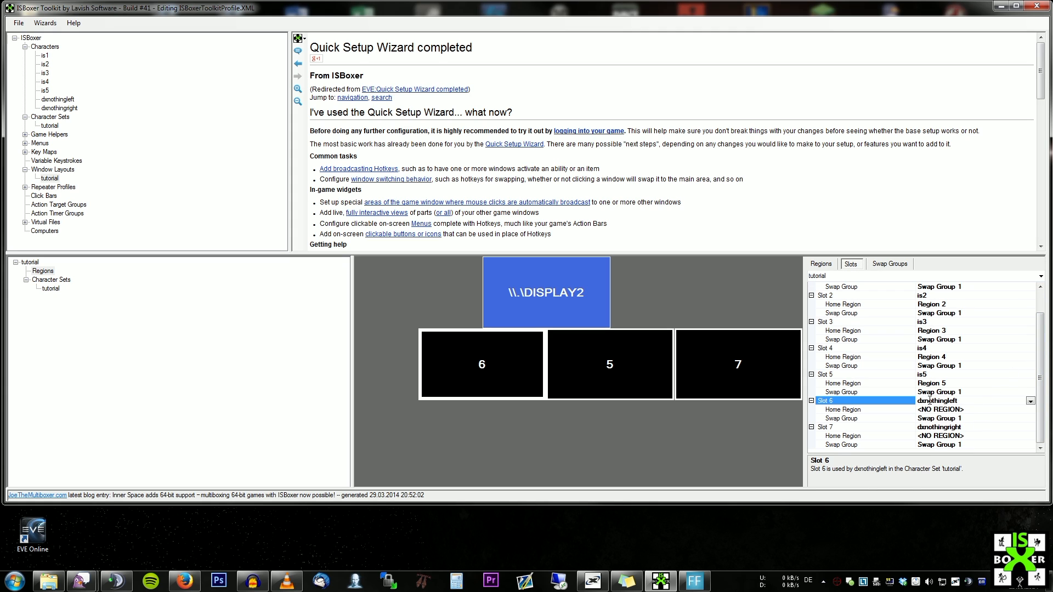
click(948, 428)
click(941, 402)
click(941, 428)
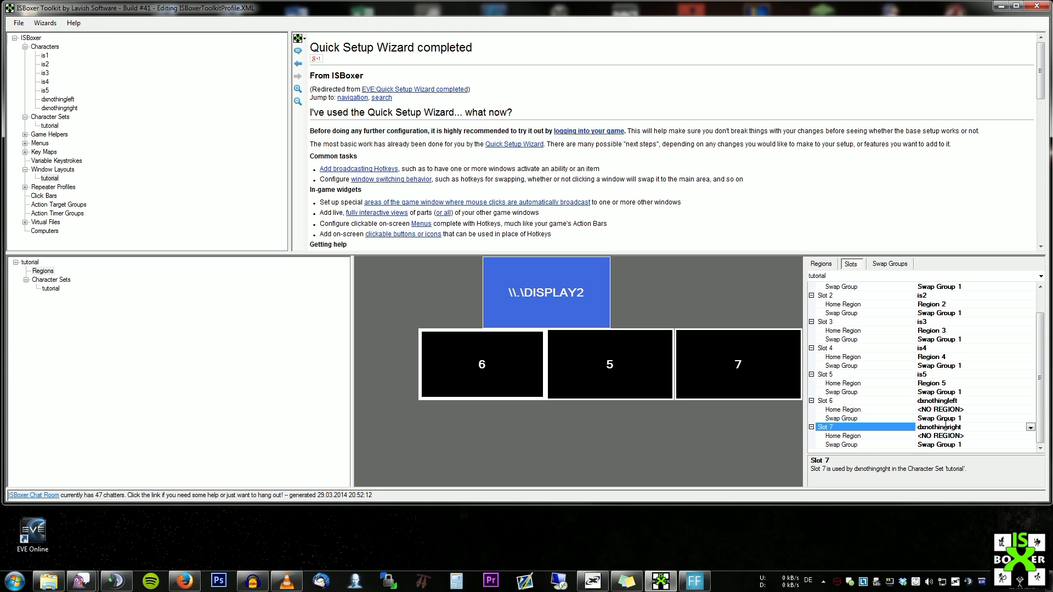
- Set the home region of Slot 6 (dxnothingleft) to Region 6 and of Slot 7 (dxnothingright) to Region 7
click(986, 409)
click(1029, 419)
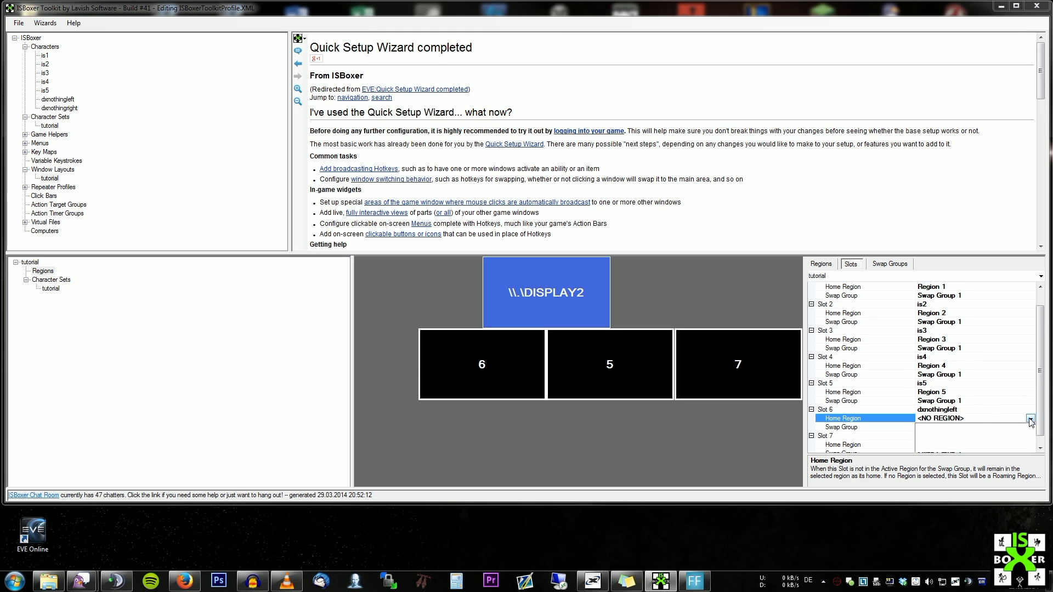
click(937, 438)
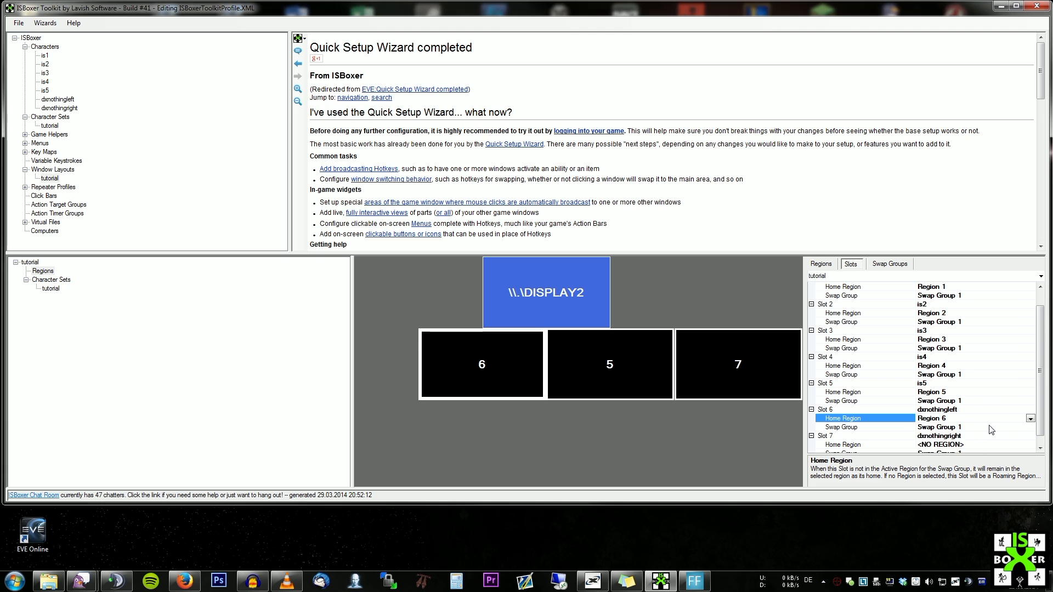
scroll(1031, 438, down, 1)
click(1031, 437)
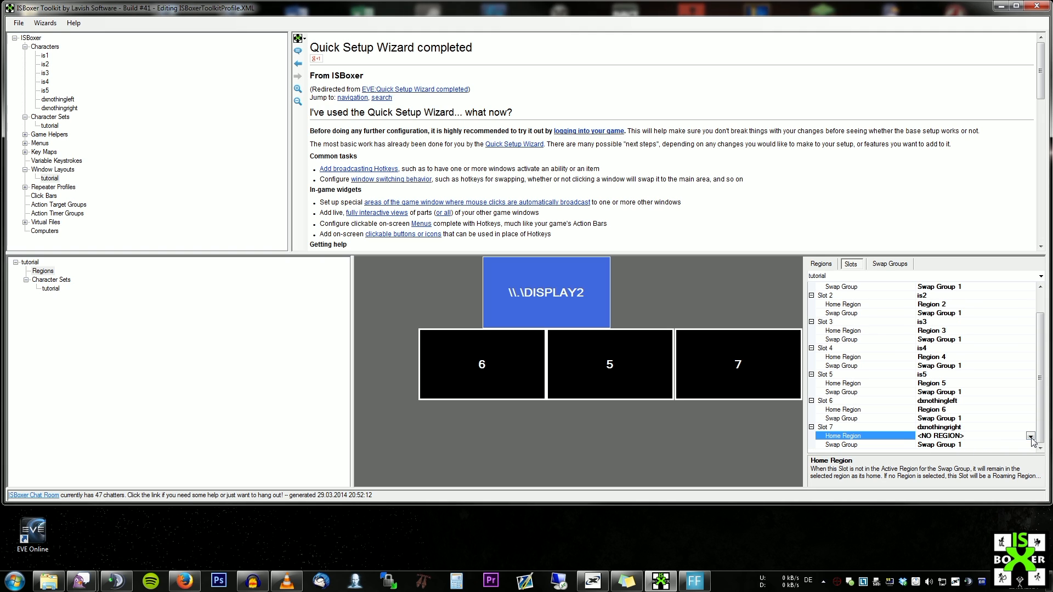
click(1030, 436)
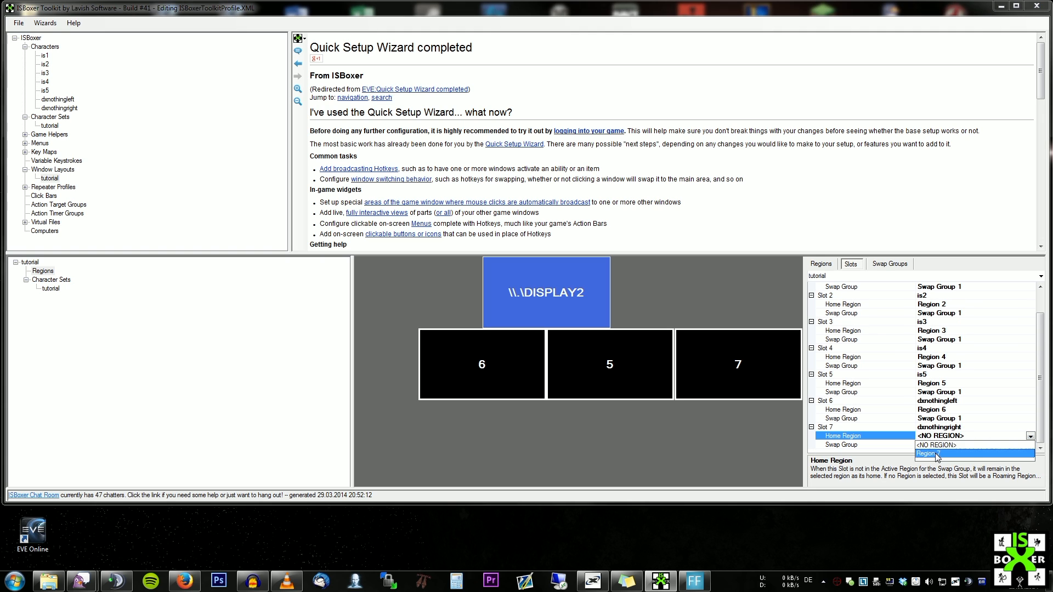
click(951, 445)
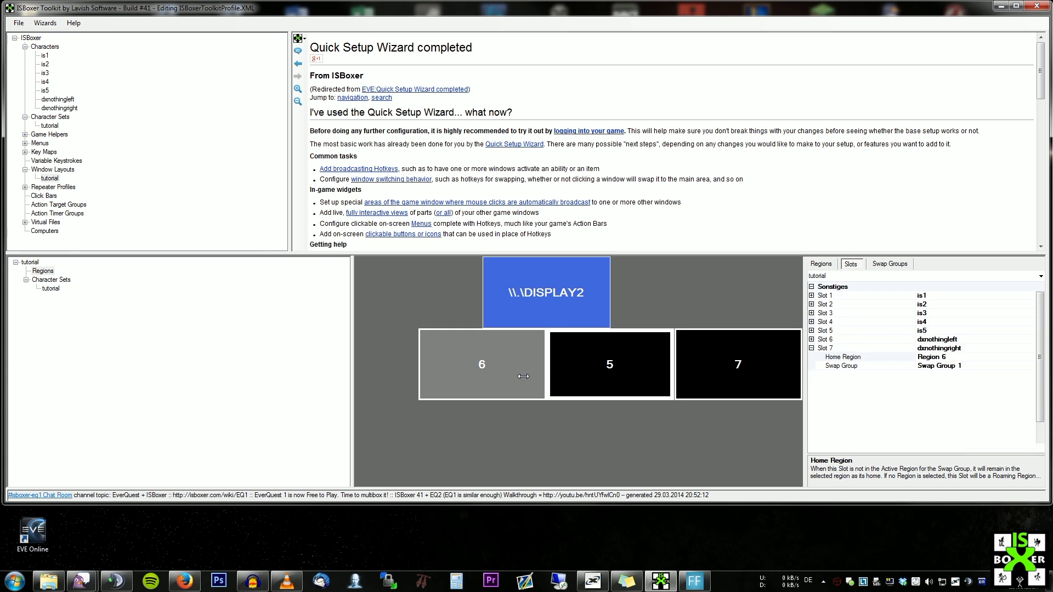
click(728, 374)
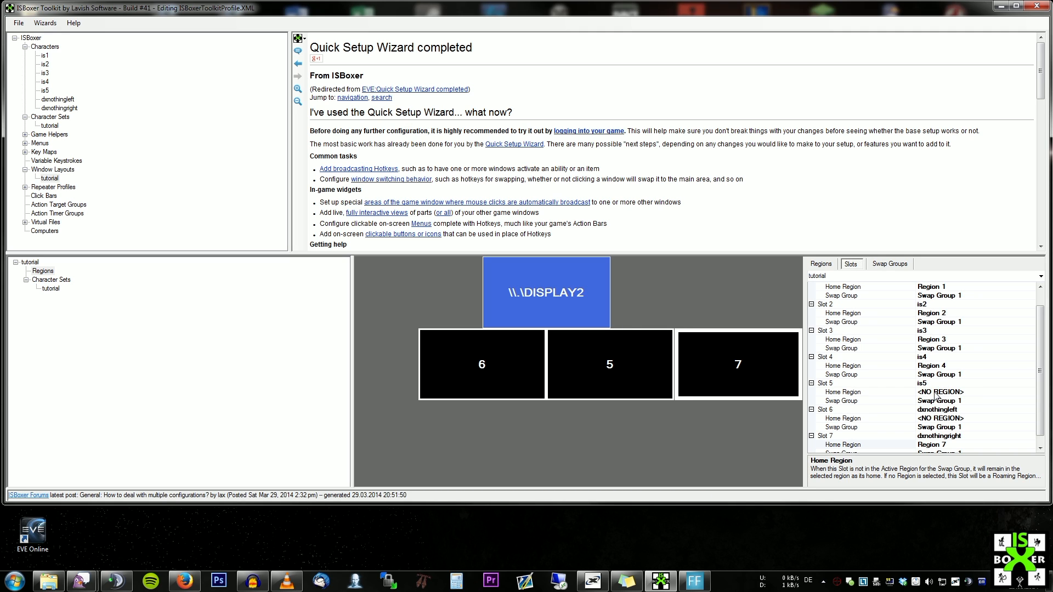
- Restore the home region of Slot 5 (is5) to Region 5 and of Slot 6 (dxnothingleft) to Region 6
click(970, 390)
click(1031, 393)
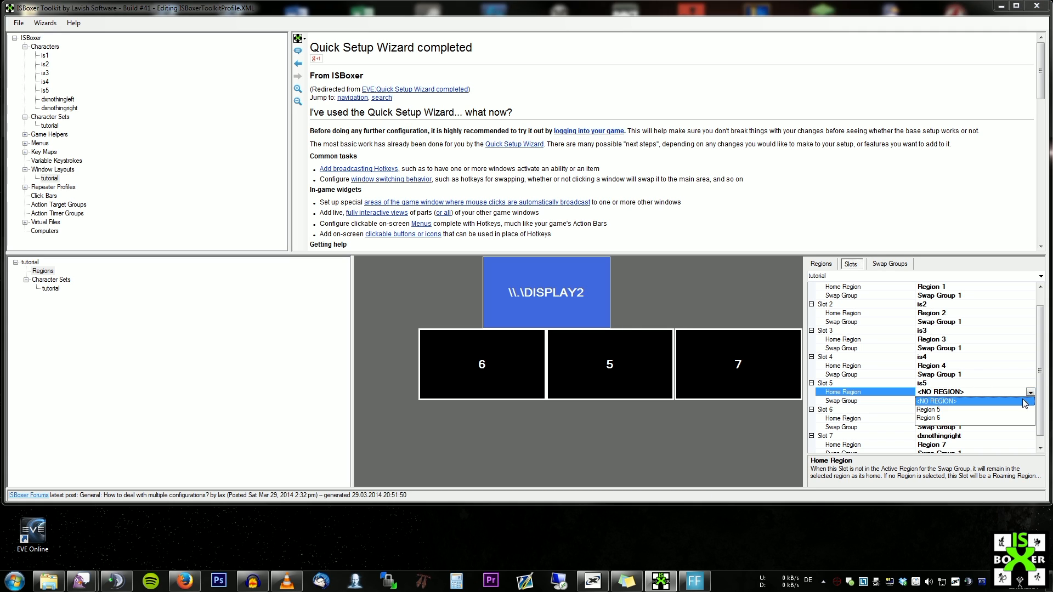
click(980, 415)
click(947, 420)
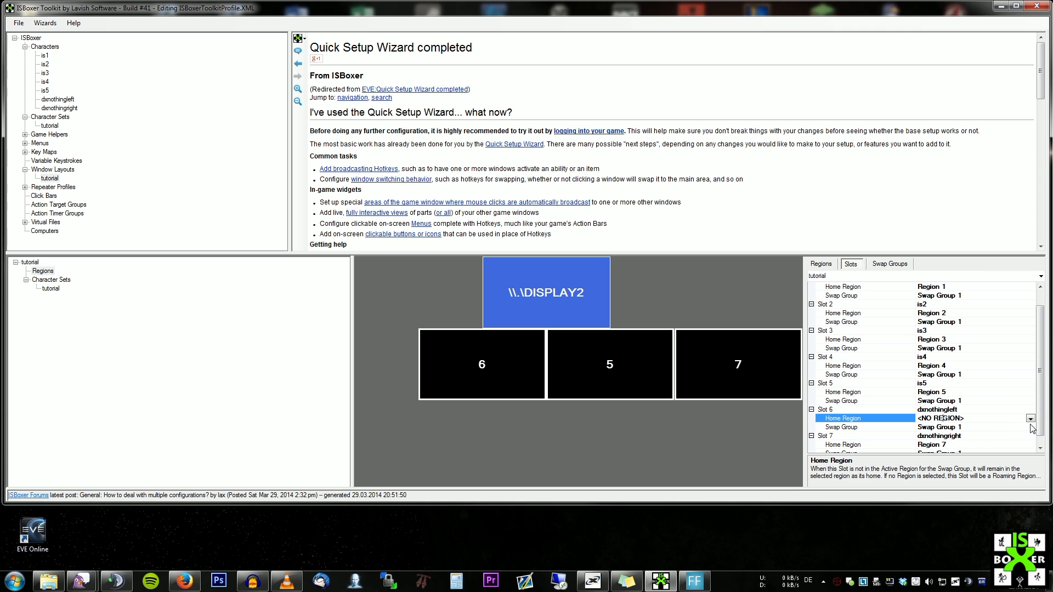
click(1031, 419)
click(935, 437)
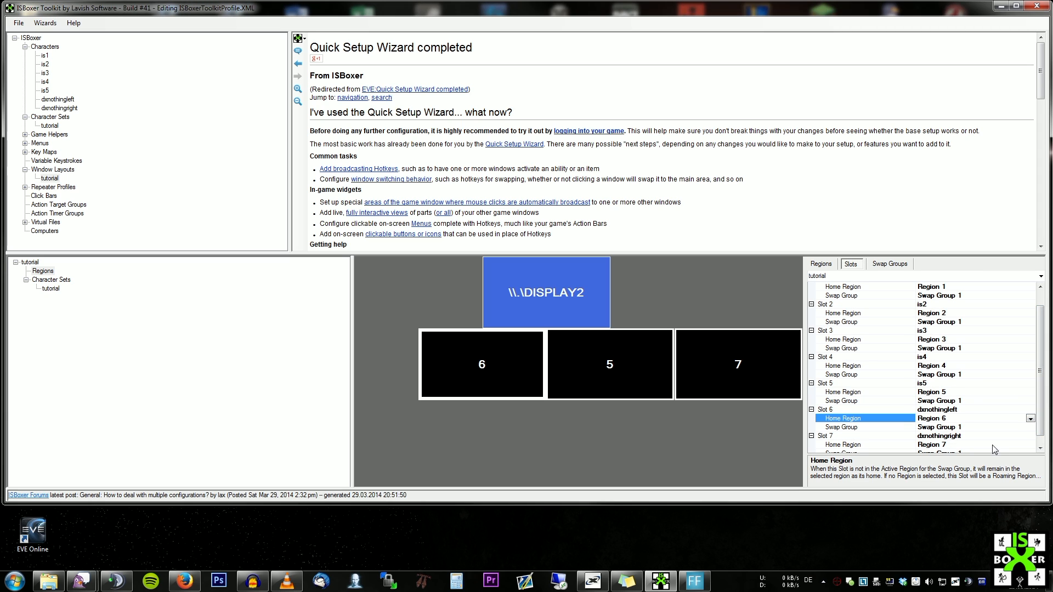
drag(1044, 418, 1044, 427)
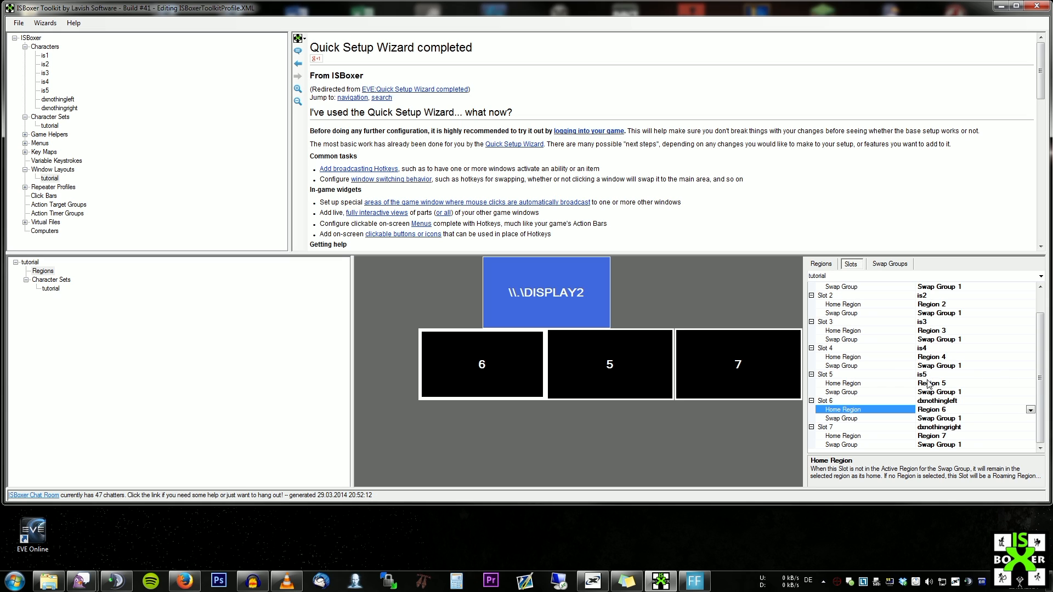
- Save the toolkit profile and open the Always On key map
click(18, 23)
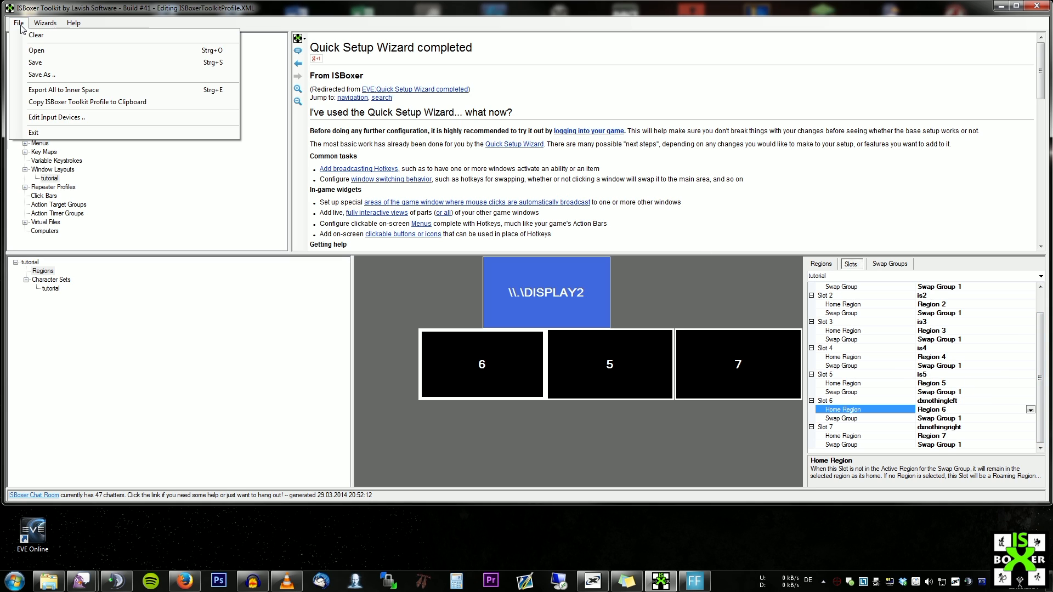
click(35, 63)
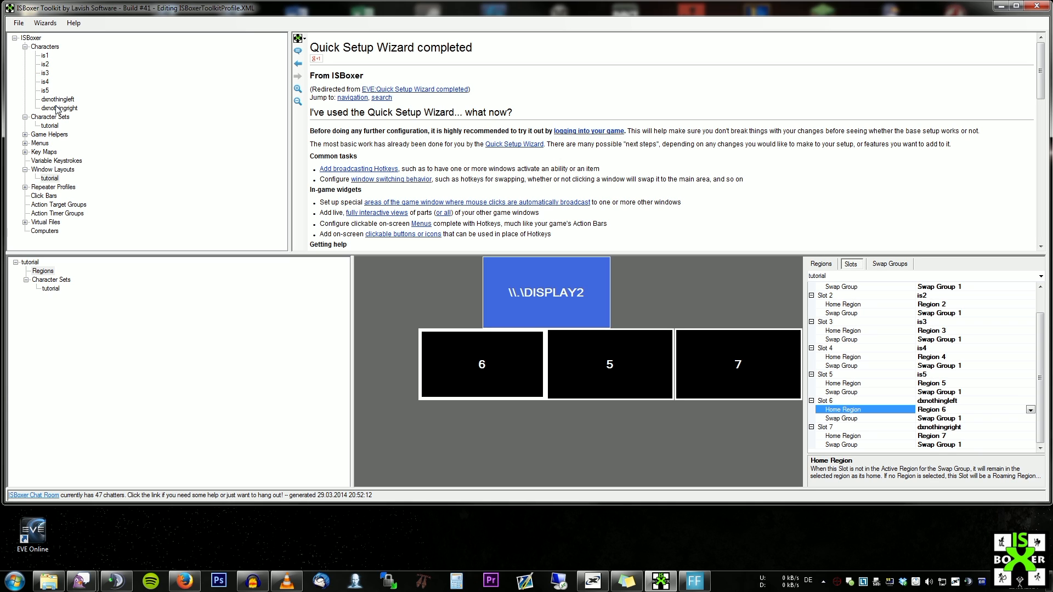
click(43, 152)
click(25, 152)
click(55, 160)
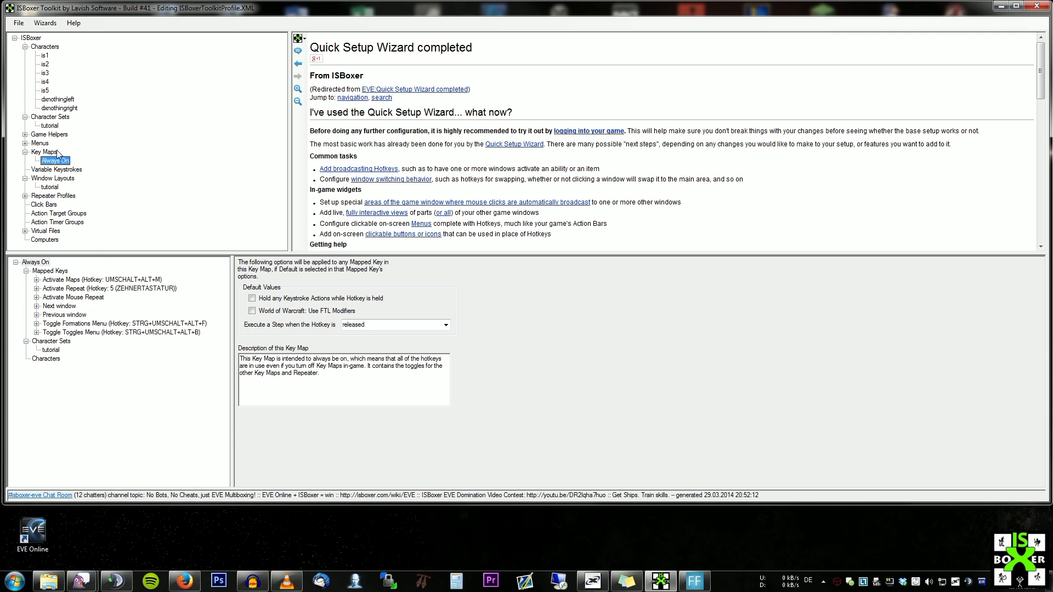
- Set the Video FX Focus hotkey of the tutorial character set to Mouse1 without Alt, and save the profile
click(51, 126)
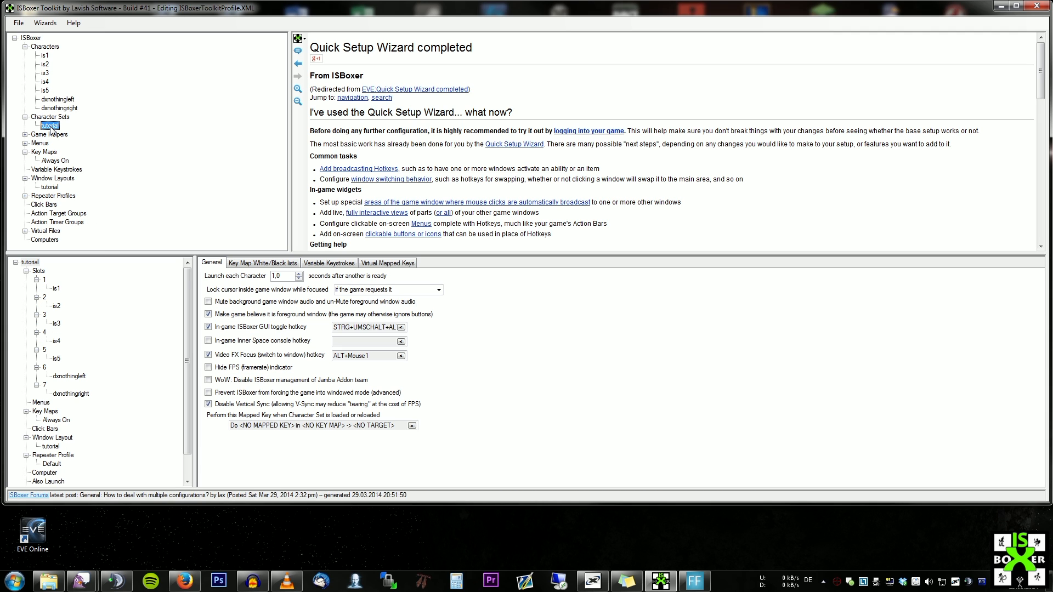
double_click(208, 355)
click(401, 355)
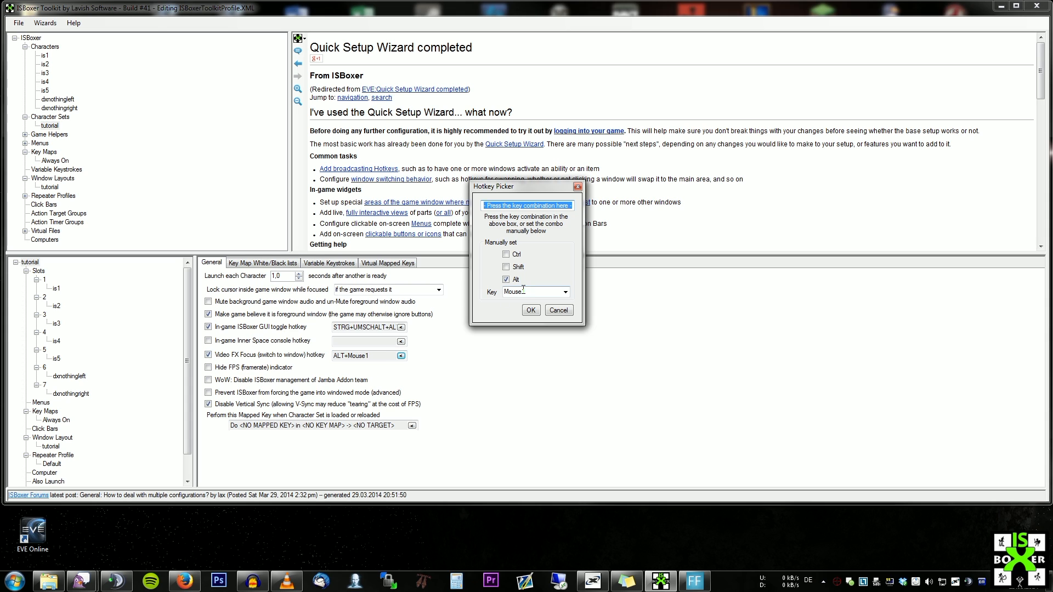
click(506, 279)
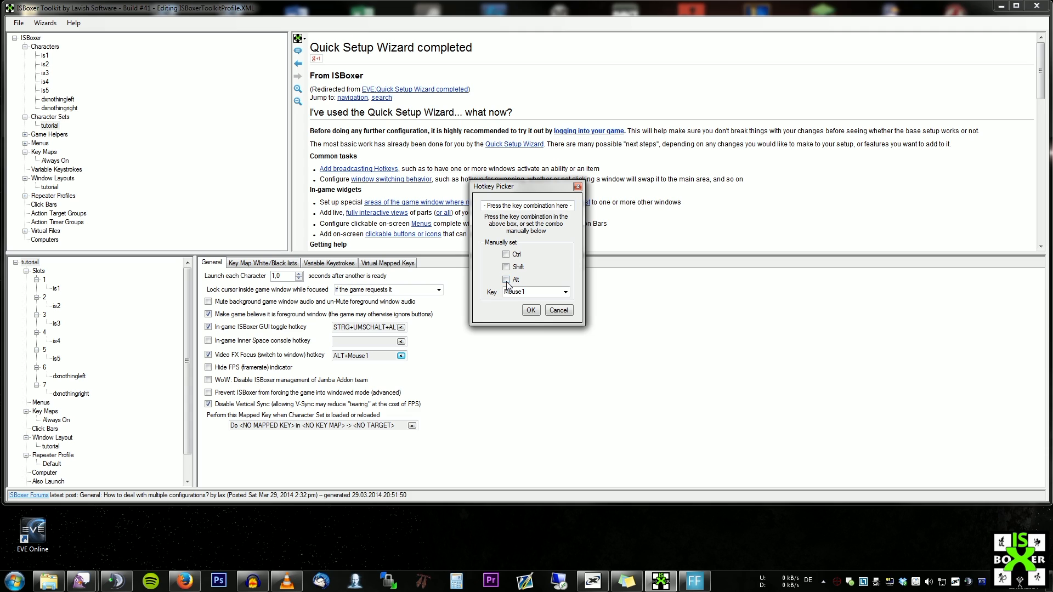
click(531, 311)
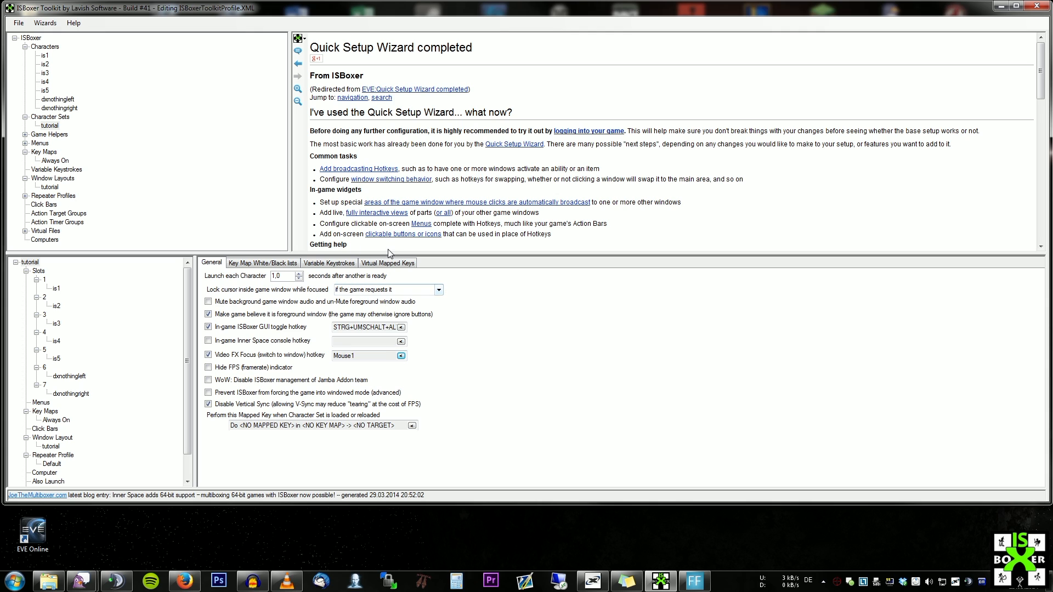
click(20, 23)
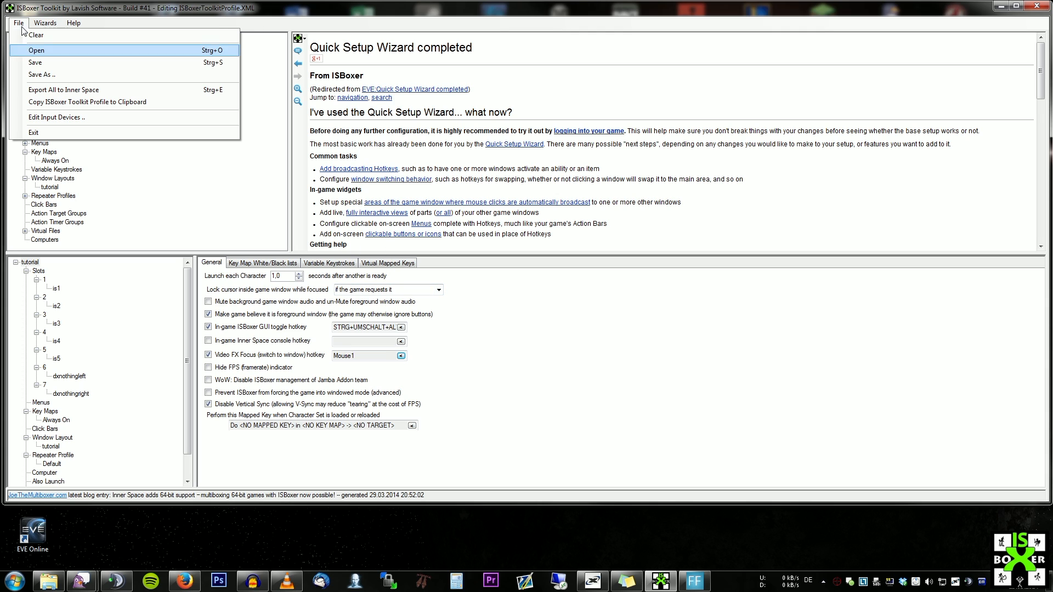
click(43, 63)
- Enable "Video FX Viewers stay when in background" for the characters dxnothingleft and dxnothingright
click(49, 100)
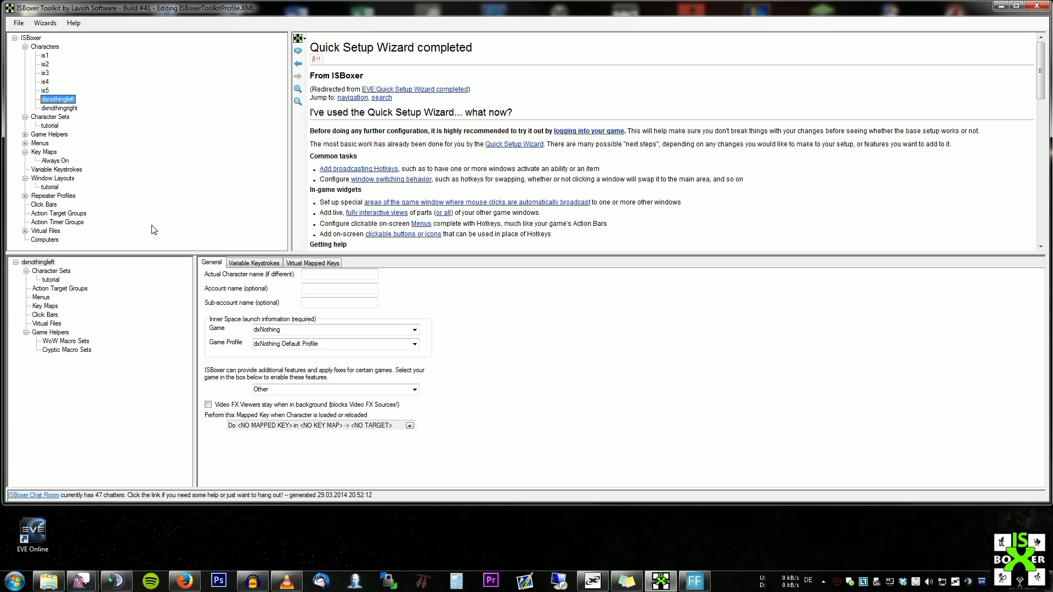
click(45, 91)
click(55, 101)
click(209, 406)
click(51, 108)
click(209, 405)
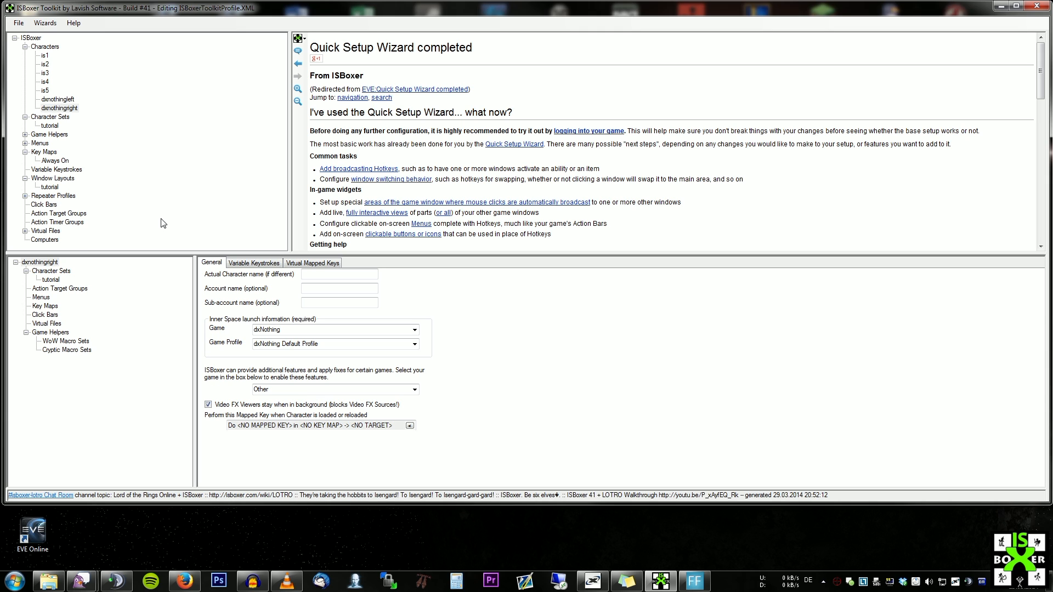
- Save the profile and export the whole configuration to Inner Space
click(21, 24)
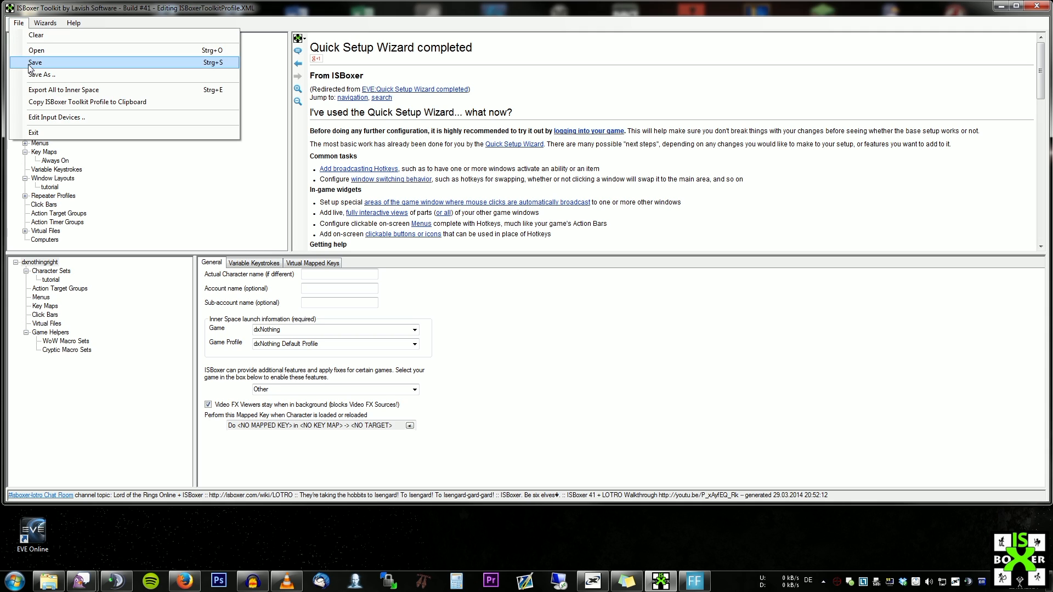
click(30, 68)
click(24, 26)
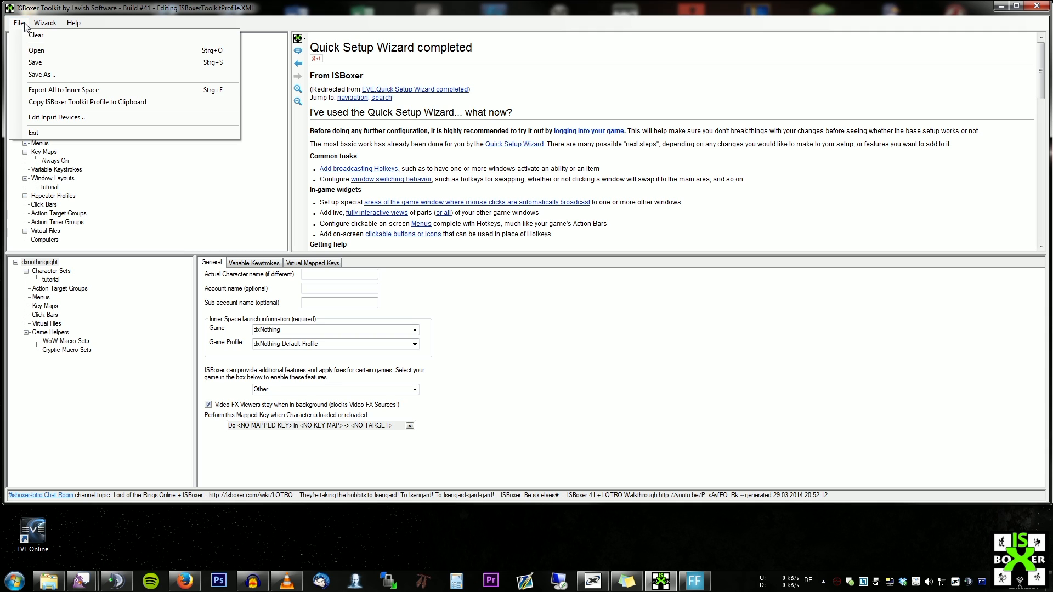
click(53, 90)
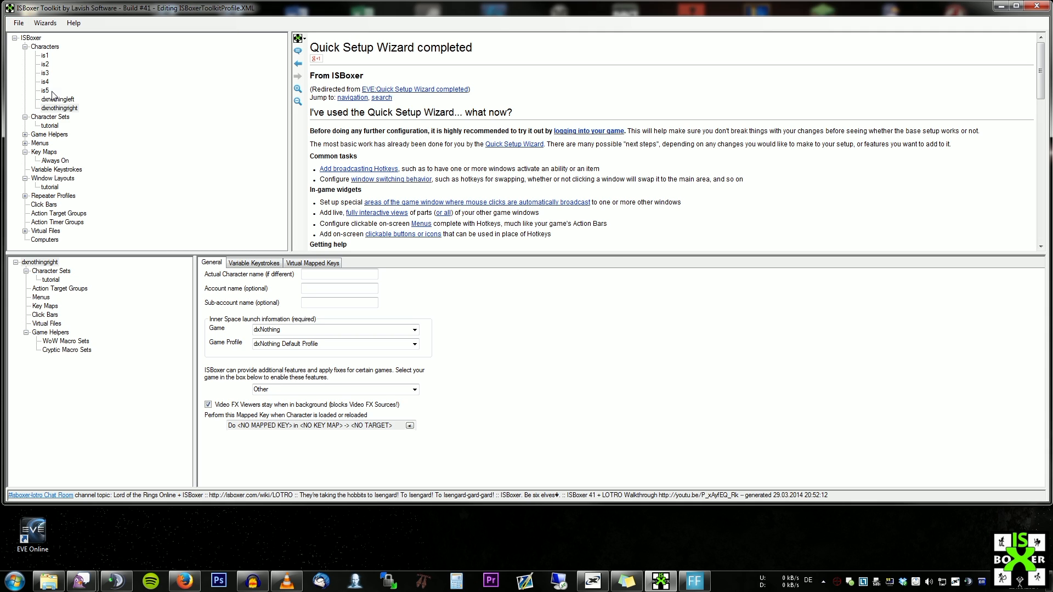
click(570, 324)
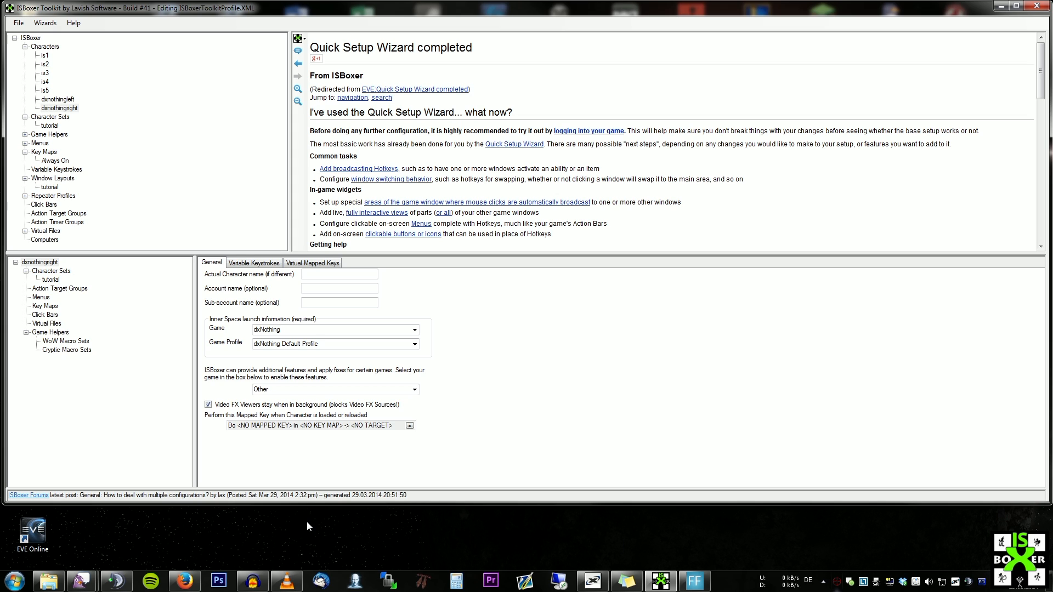
- Launch the ISBoxer character set tutorial from Inner Space
click(12, 529)
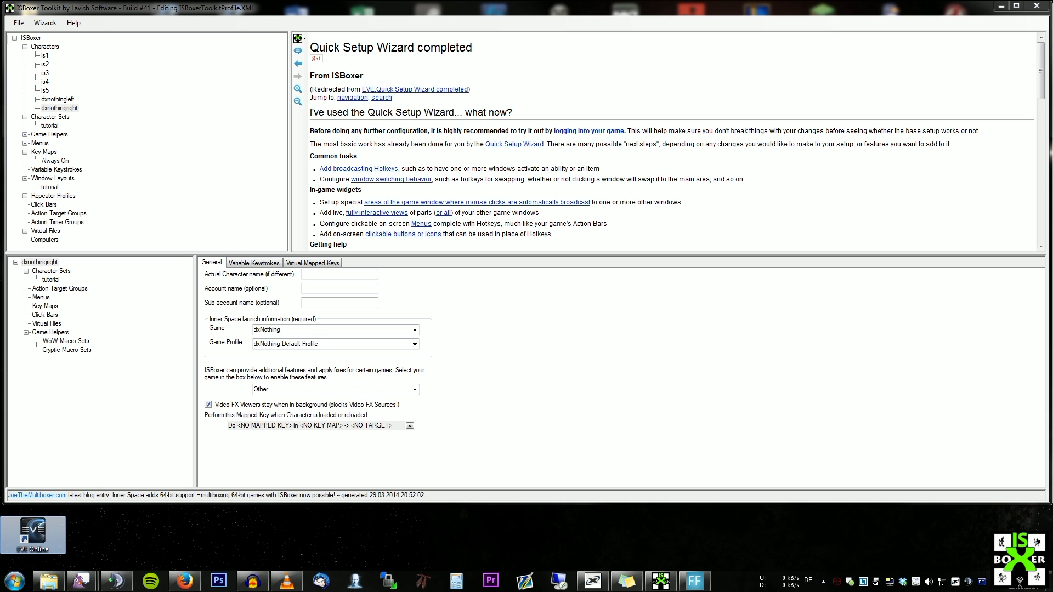
click(118, 536)
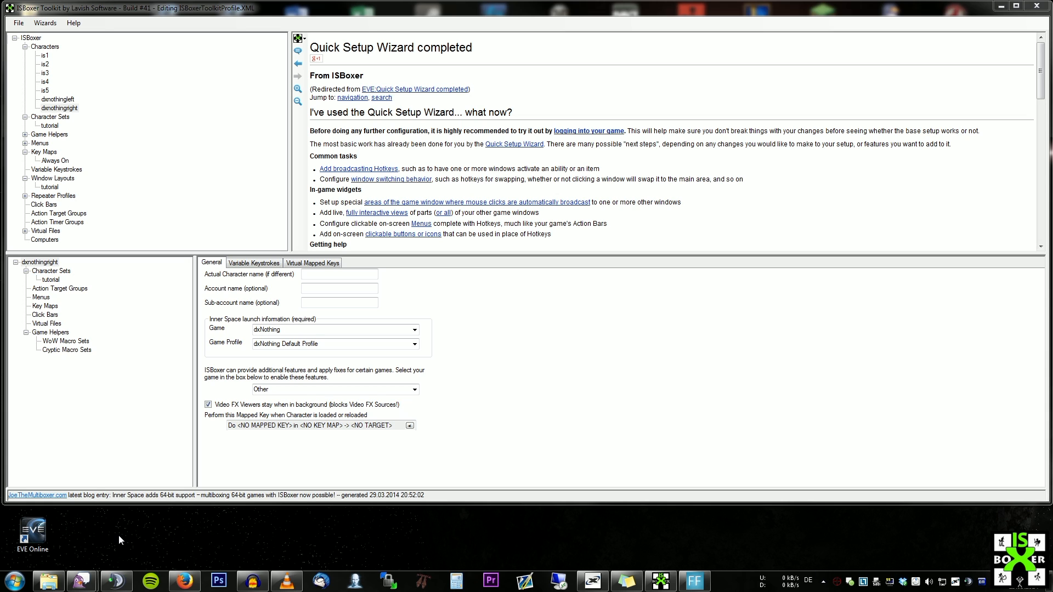
right_click(836, 583)
mouse_move(899, 488)
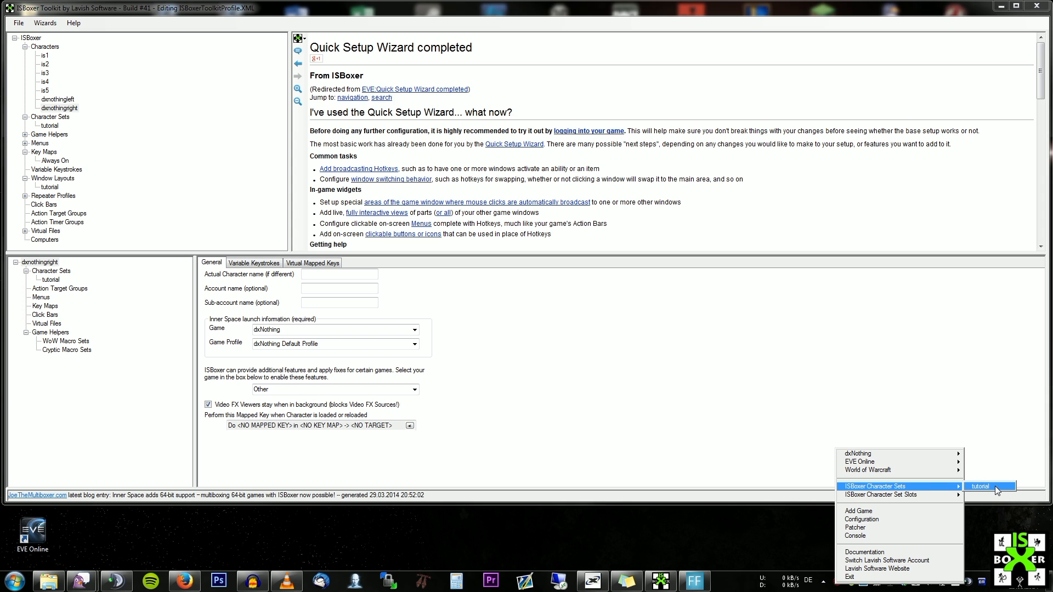
click(981, 487)
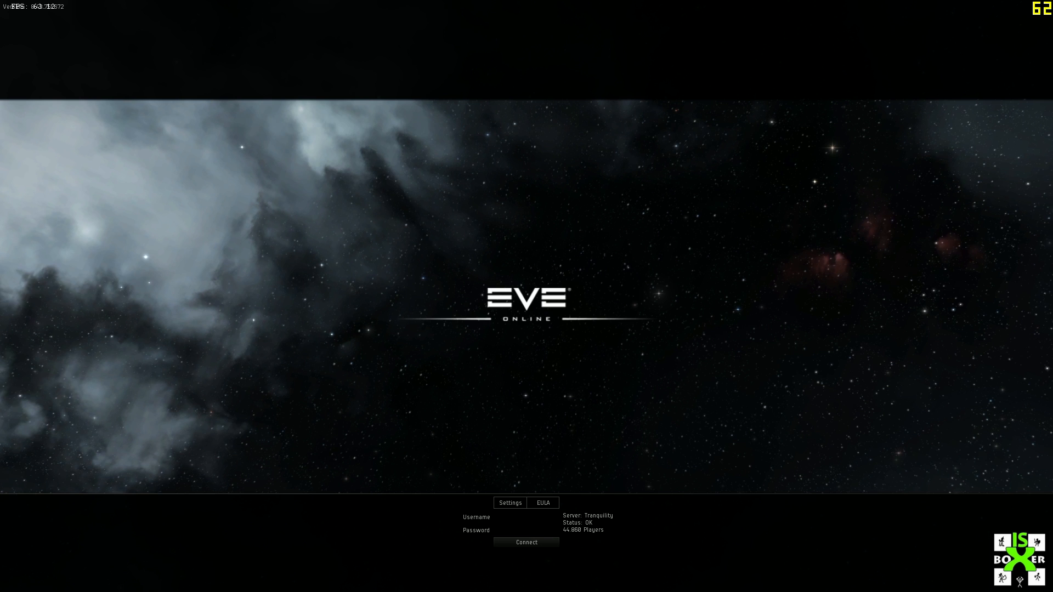
- Connect the EVE Online clients to the server and enter the game with the first listed character, toggling the repeater as needed
click(552, 542)
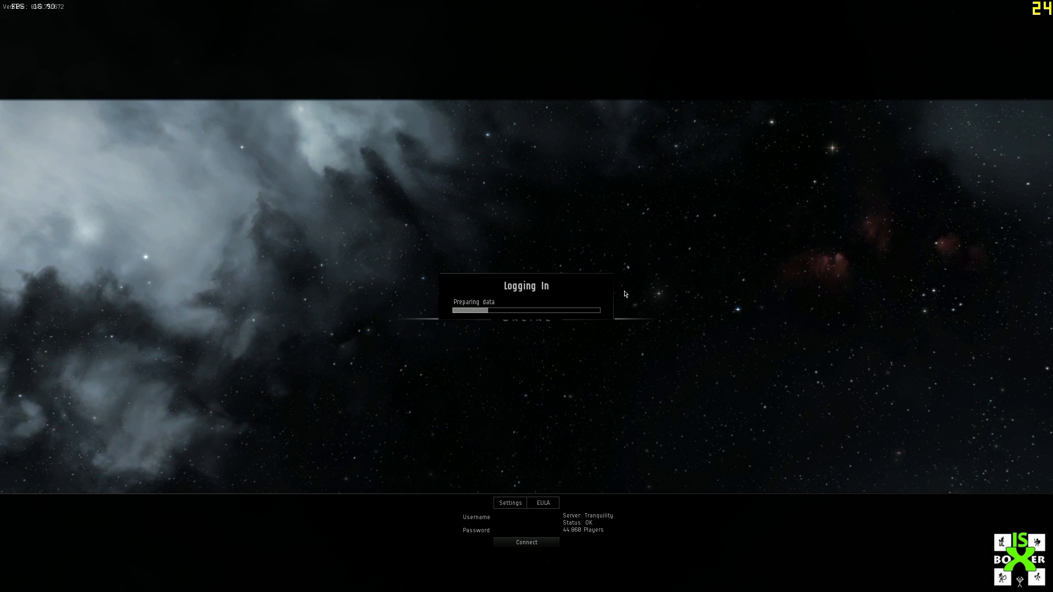
key(ctrl+shift+alt+r)
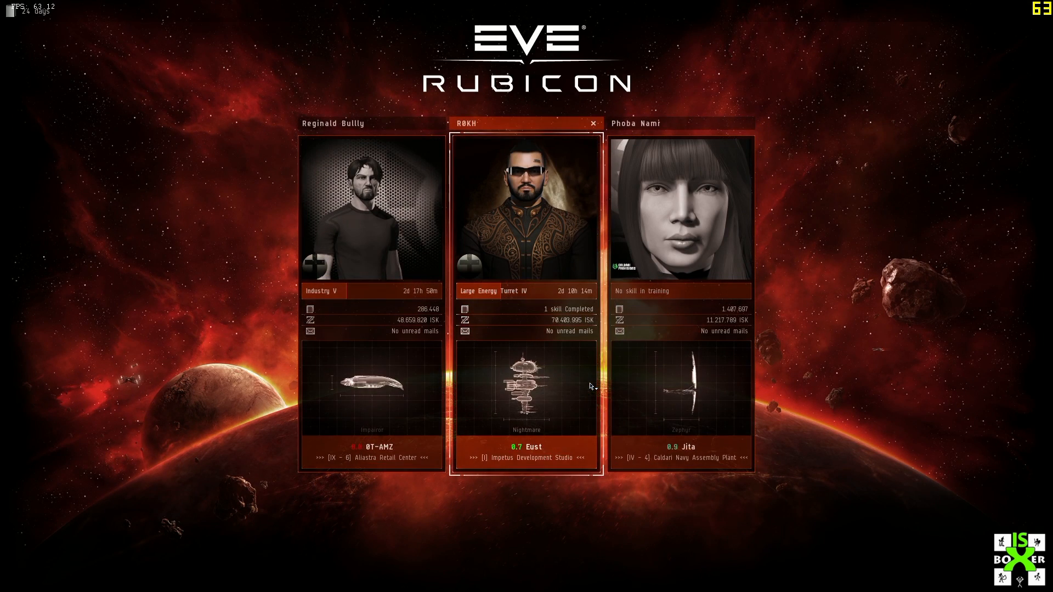
click(362, 326)
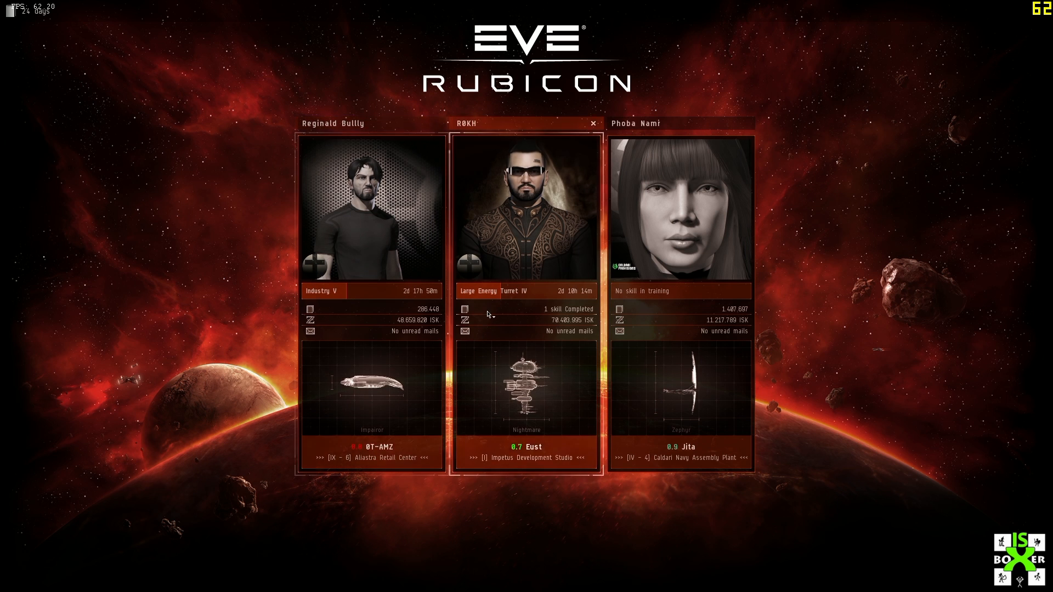
key(alt+shift+r)
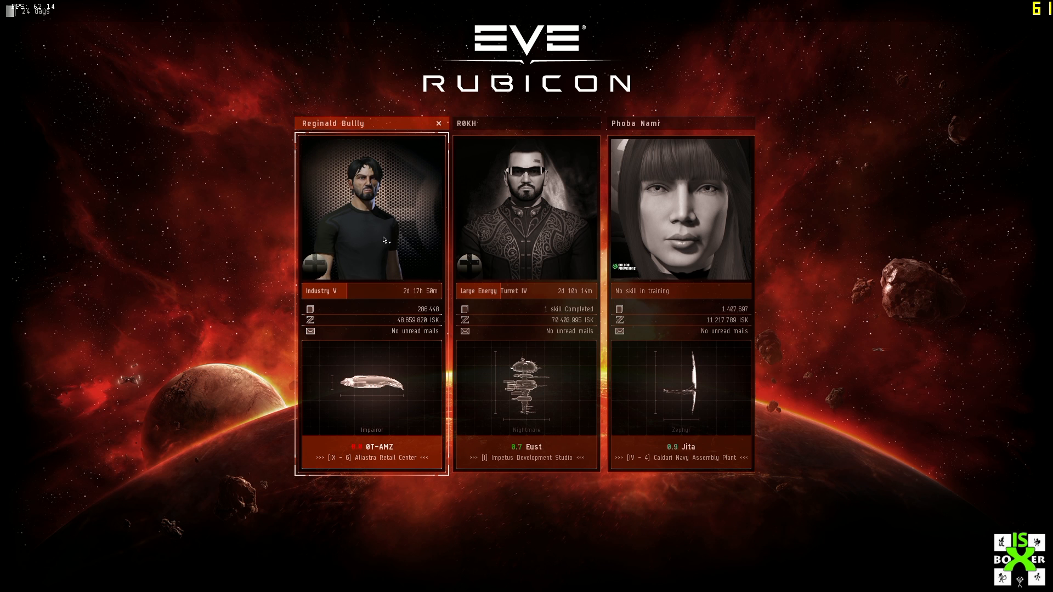
click(372, 203)
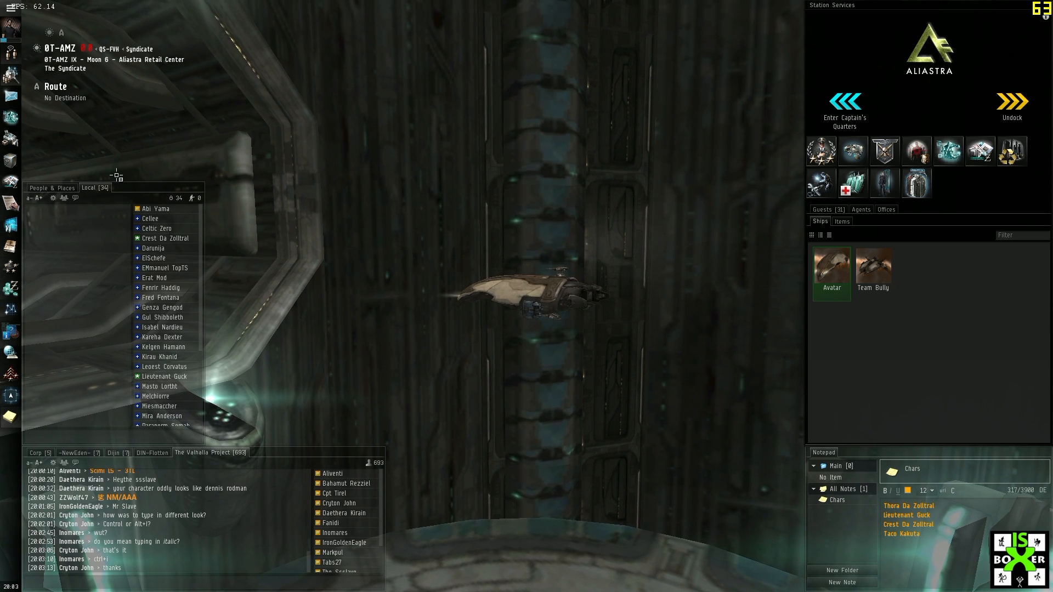
- Switch to a blank dxNothing window and open the Video FX settings in a centrally placed ISBoxer Control Panel
key(Scroll_Lock)
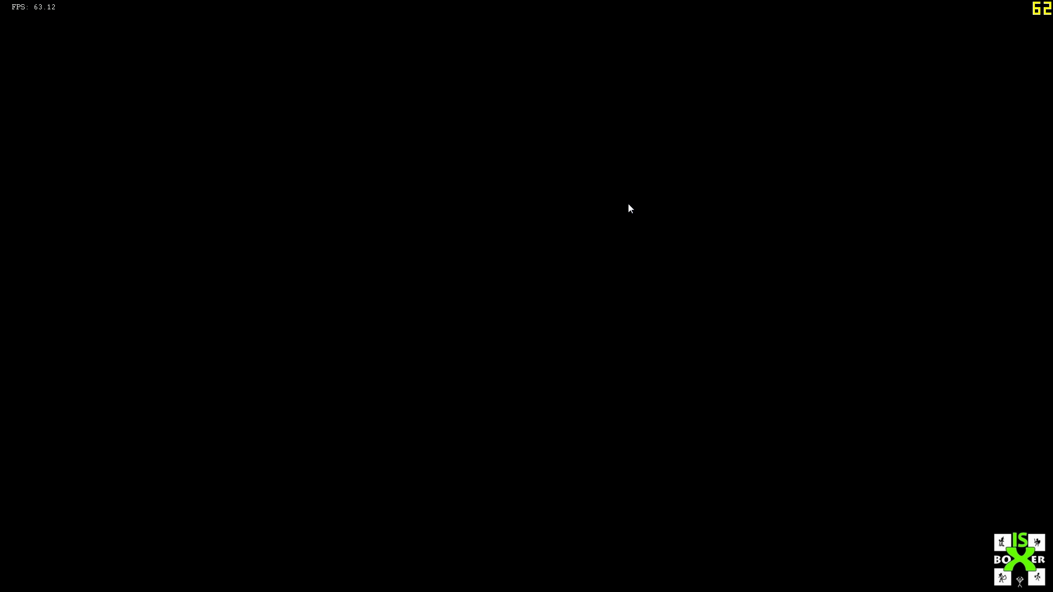
key(ctrl+shift+alt+g)
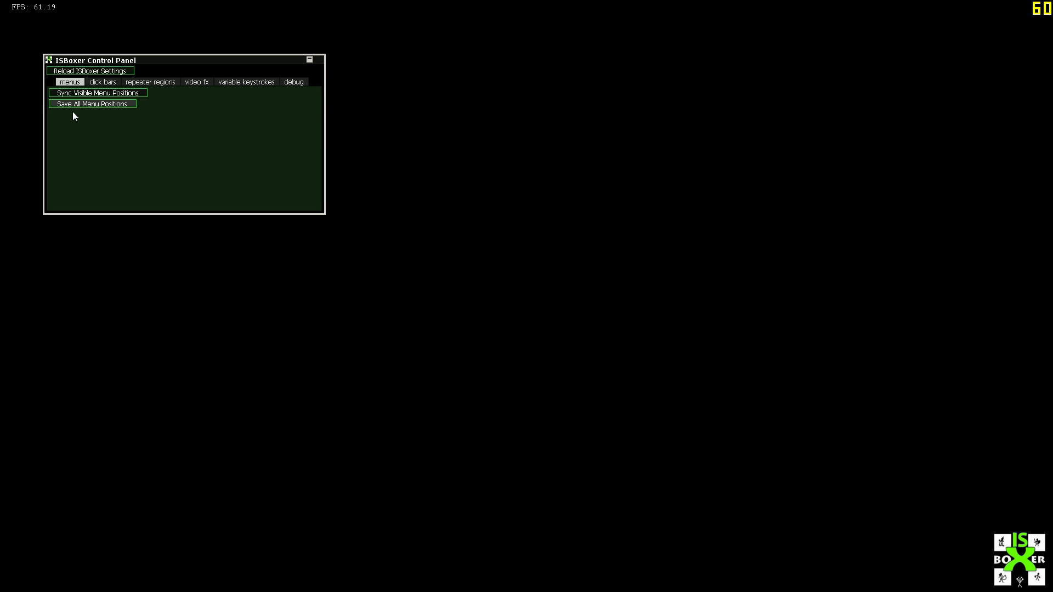
drag(153, 58, 458, 142)
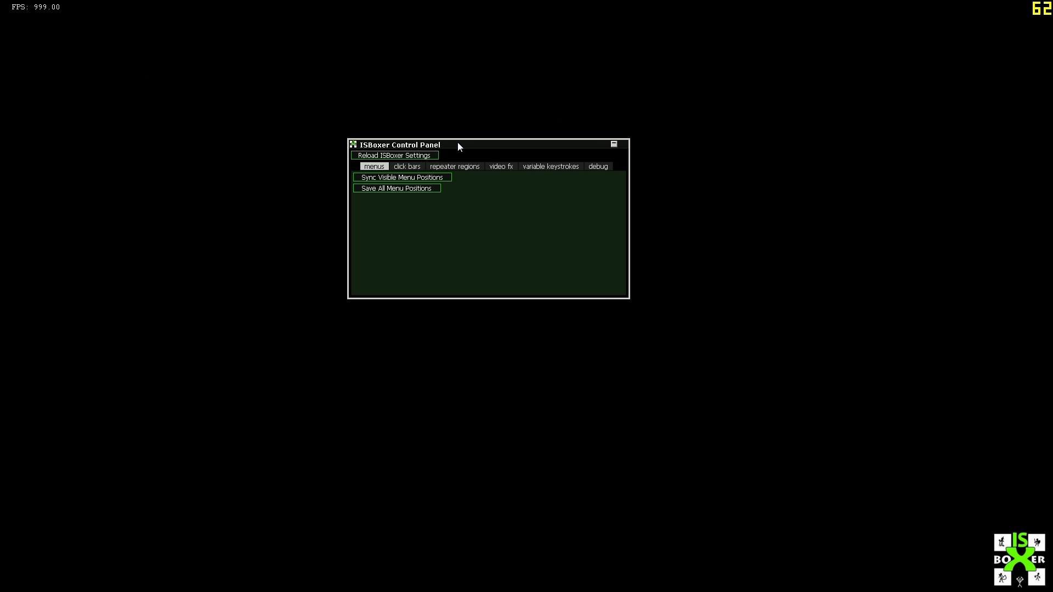
click(475, 169)
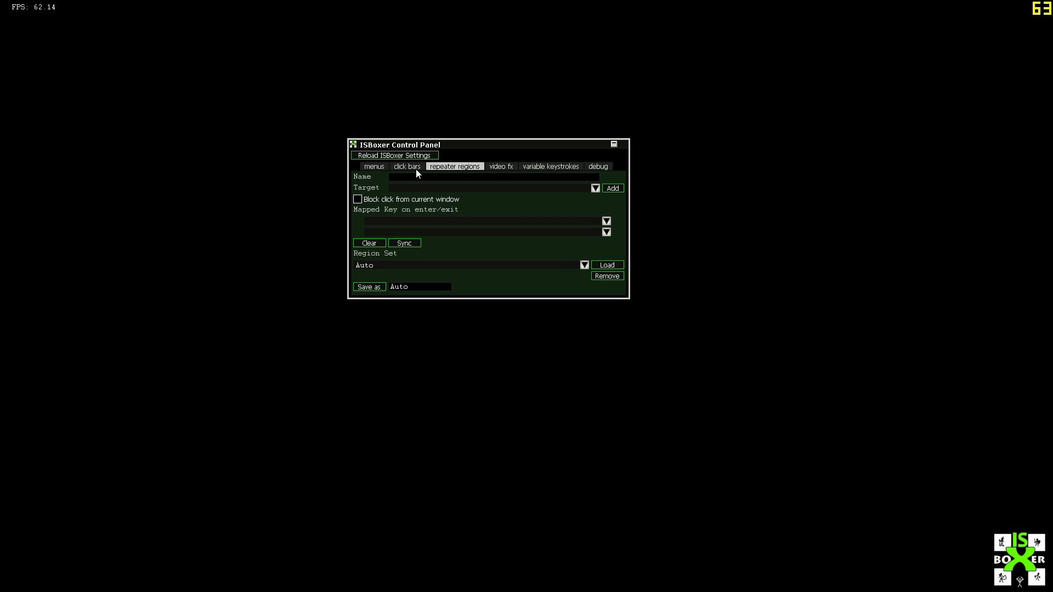
click(506, 167)
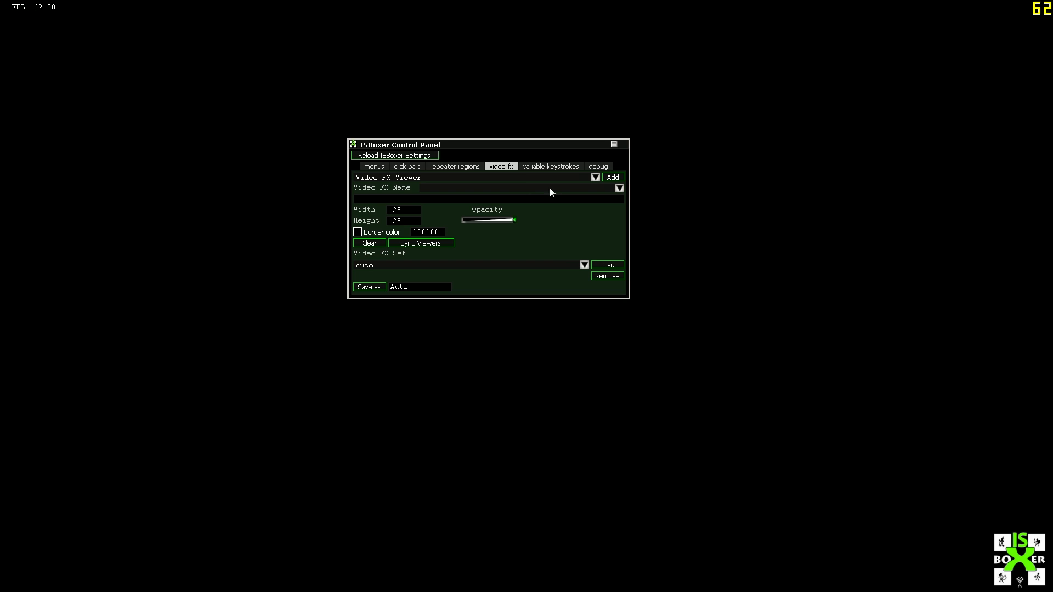
- Choose Video FX Viewer as the type and is2 as the Video FX name
click(594, 179)
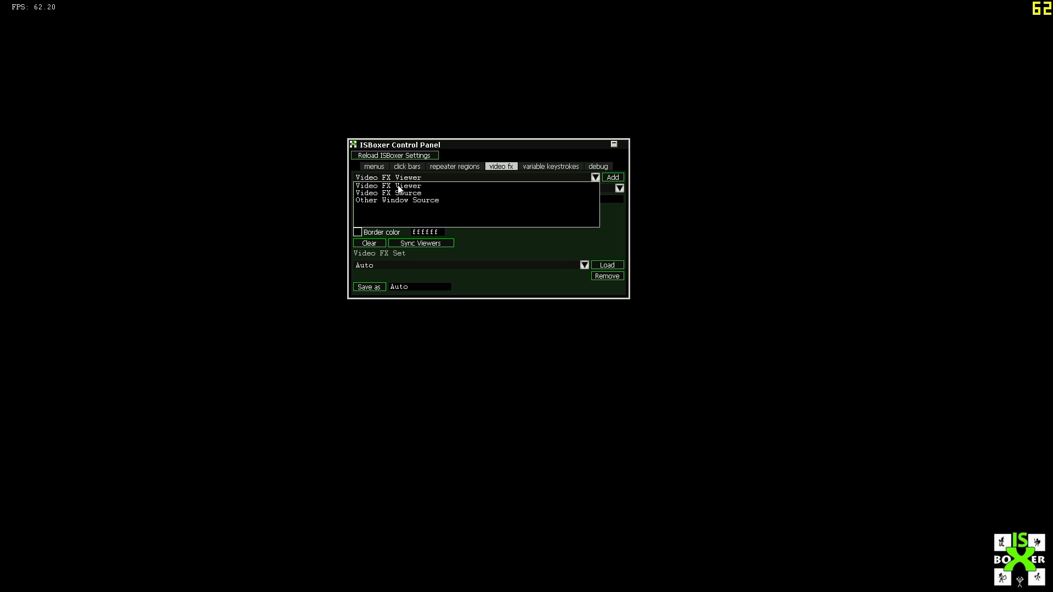
click(400, 186)
click(596, 179)
click(420, 186)
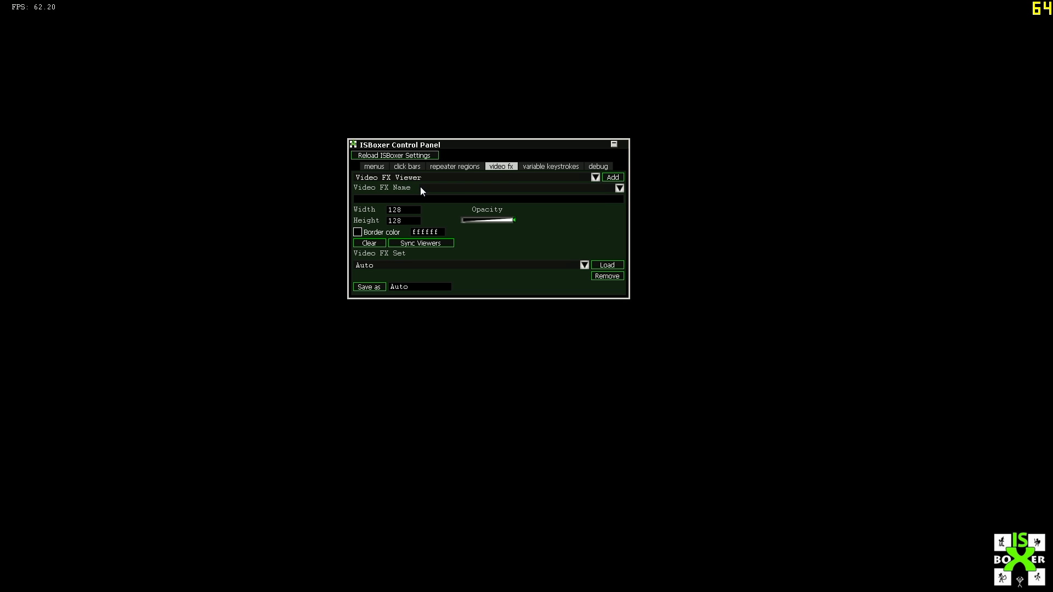
drag(522, 145, 590, 202)
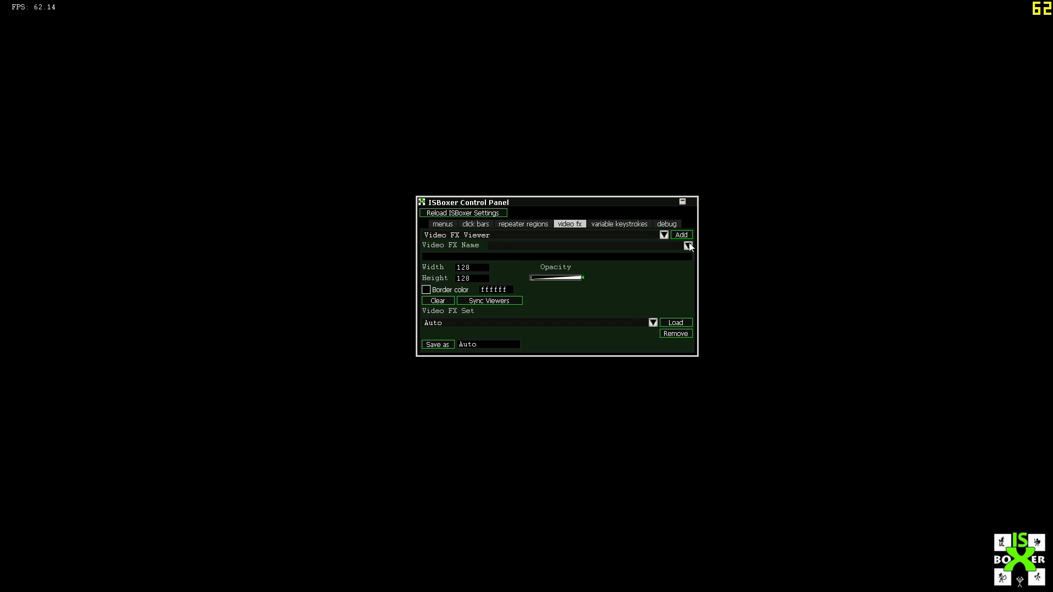
click(688, 244)
scroll(601, 264, down, 2)
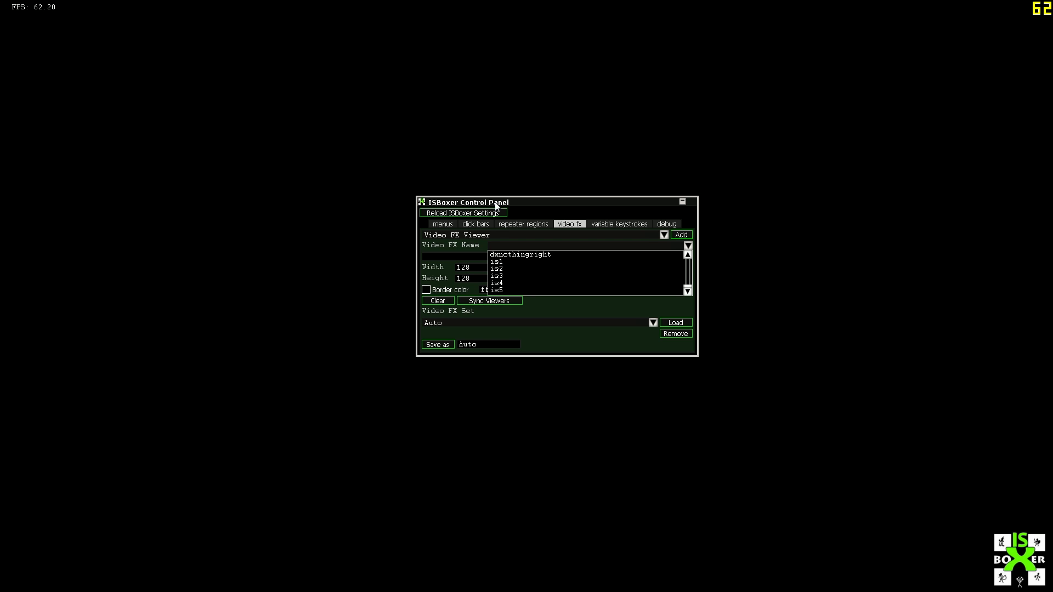
click(499, 269)
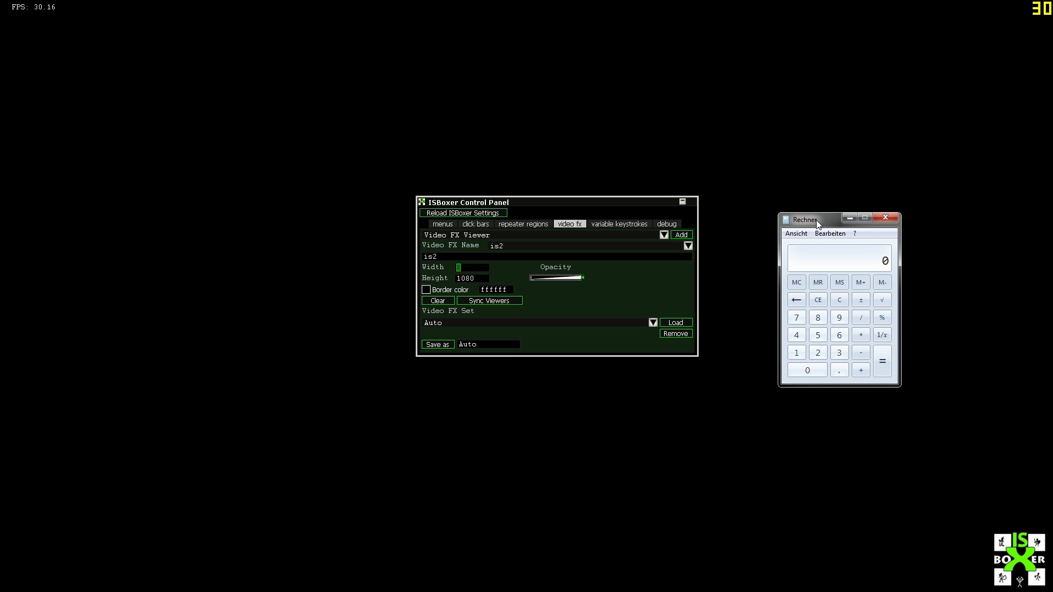
- Calculate 1920 / 2 in the calculator and set the is2 viewer's width to 960
text(1920 / 2)
key(Return)
click(470, 273)
text(9)
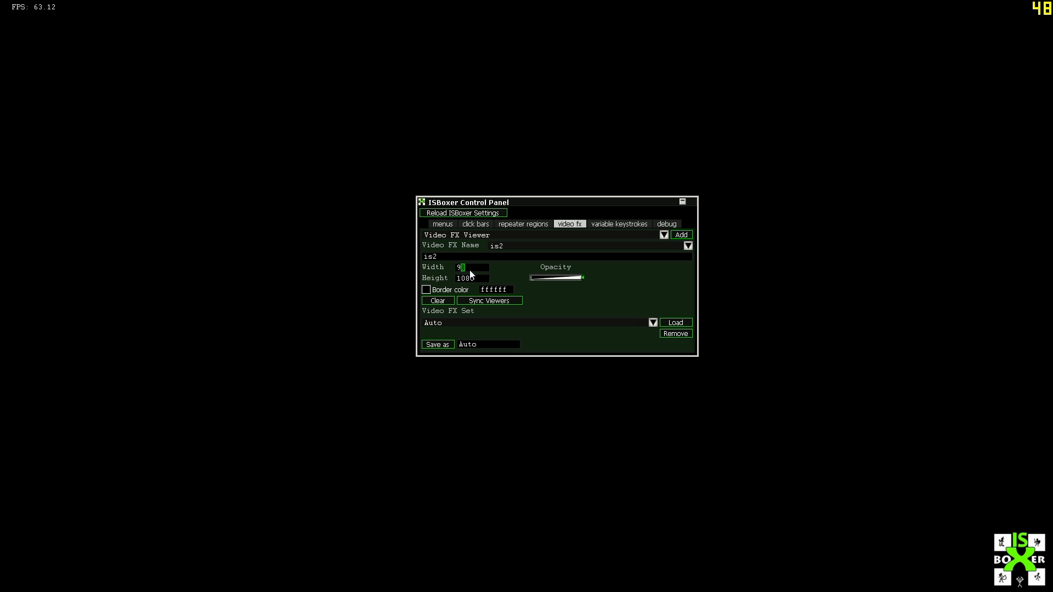
text(60)
- Calculate 1080 / 2 in the calculator and set the is2 viewer's height to 540
key(alt+Tab)
click(842, 300)
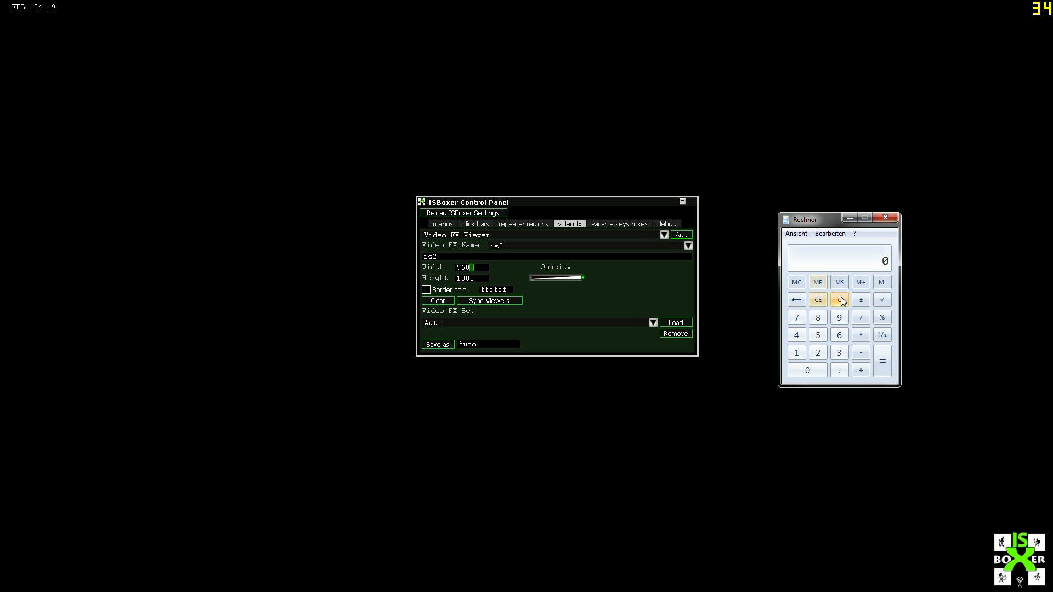
text(1080)
key(slash)
text(2)
key(Return)
click(475, 279)
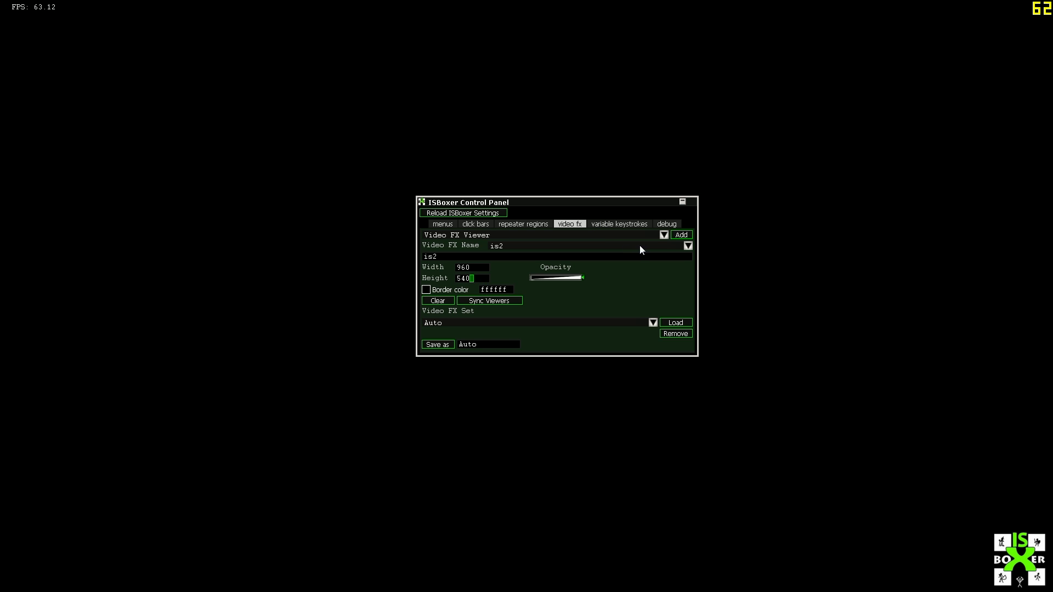
- Add the is2 viewer near the screen's upper-left corner and a 960 × 540 is3 viewer to its right
click(681, 234)
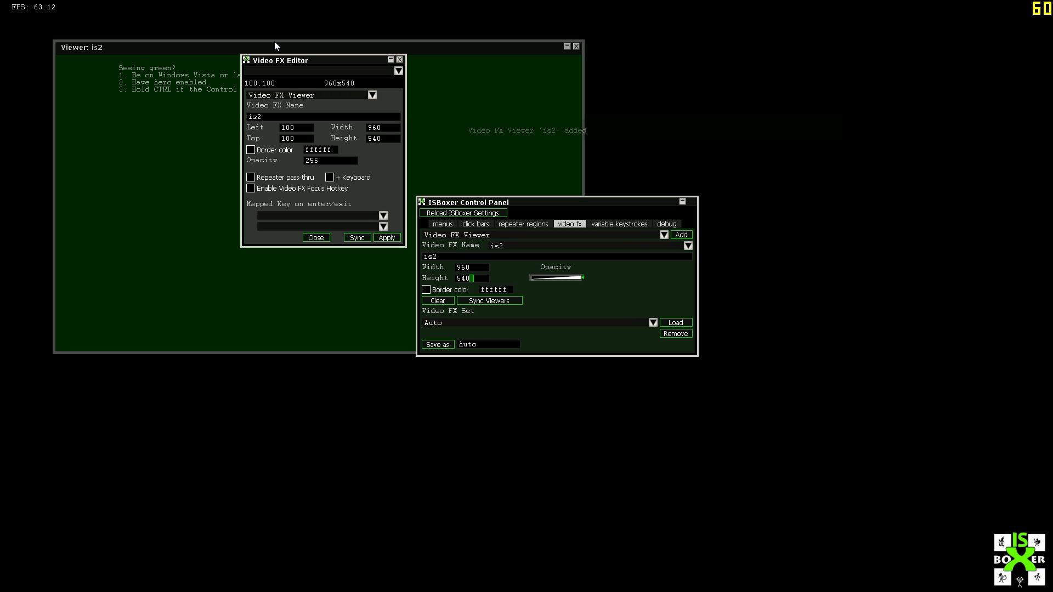
drag(265, 47, 225, 15)
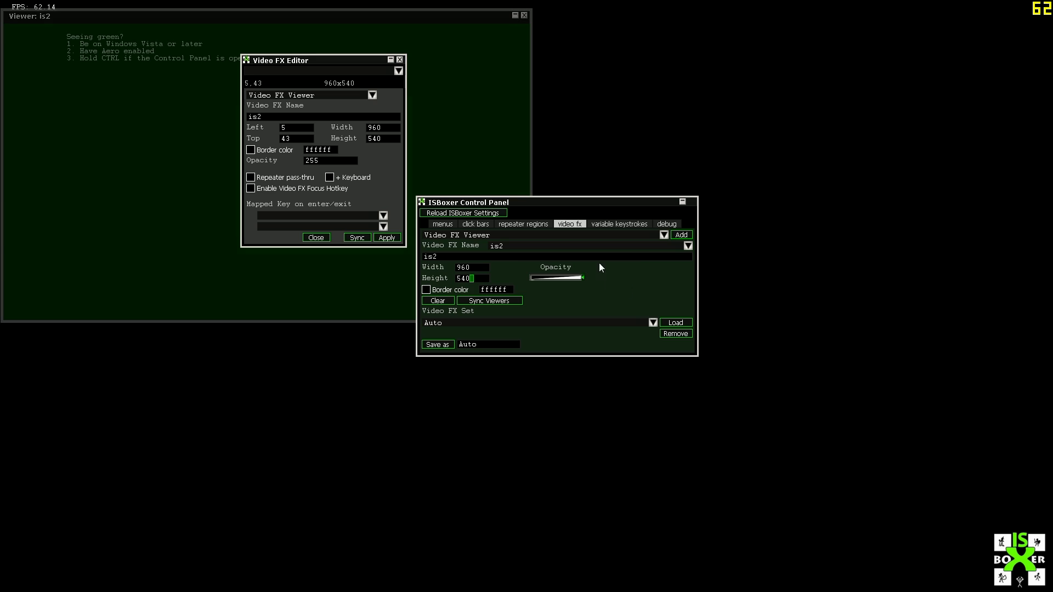
click(688, 246)
click(499, 277)
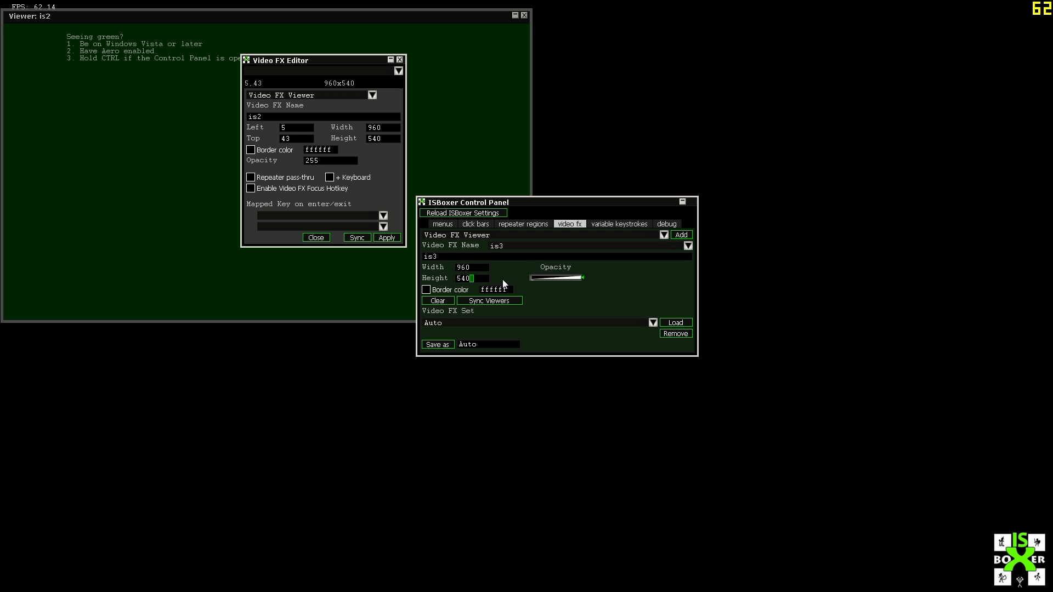
click(682, 234)
drag(683, 238, 839, 27)
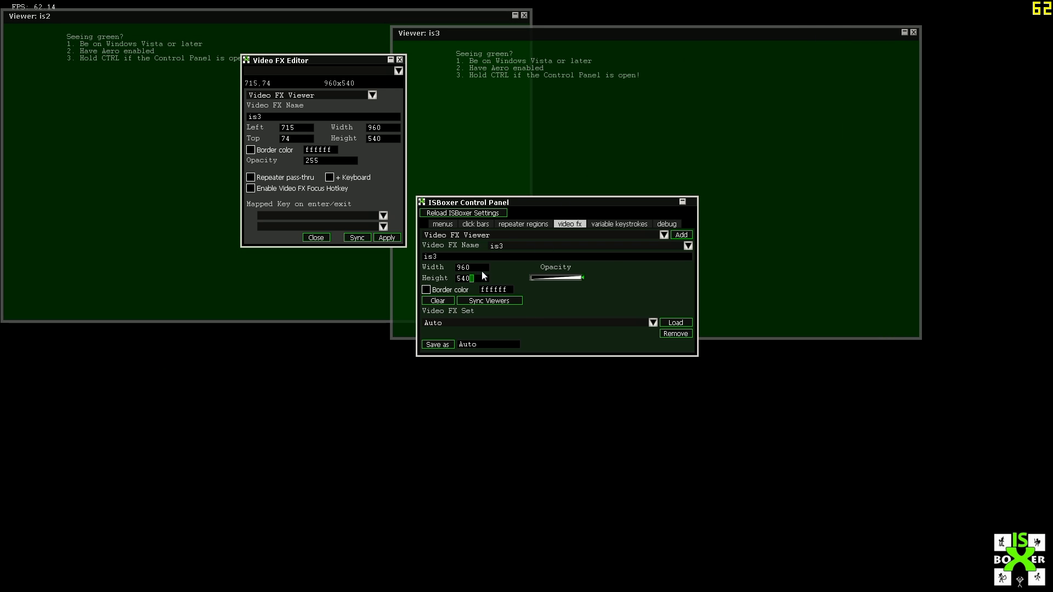
- Add a 960 × 540 Video FX viewer for is4 and place it below the is2 viewer
click(688, 246)
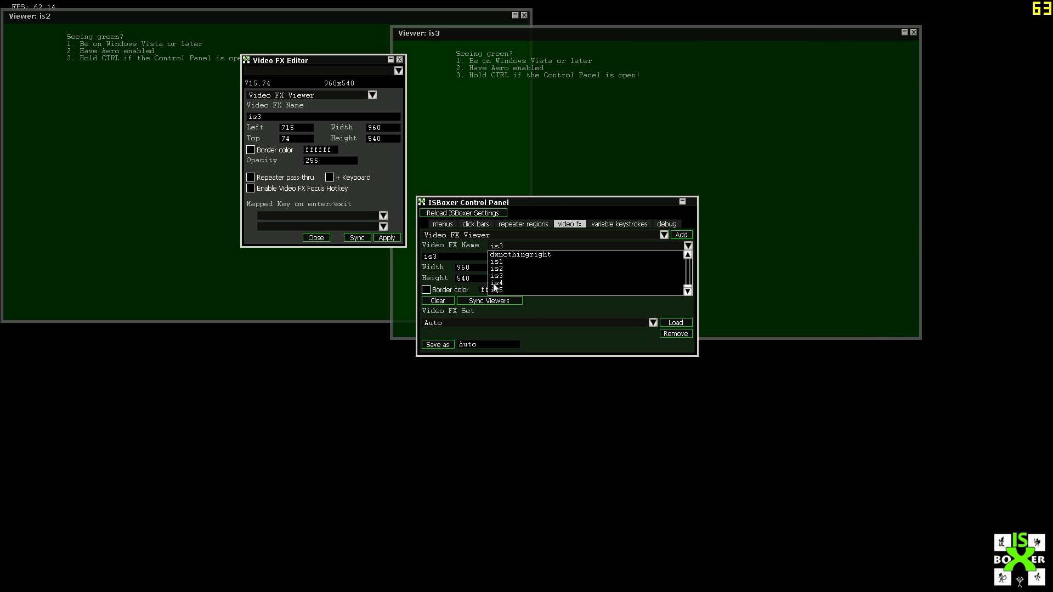
click(485, 272)
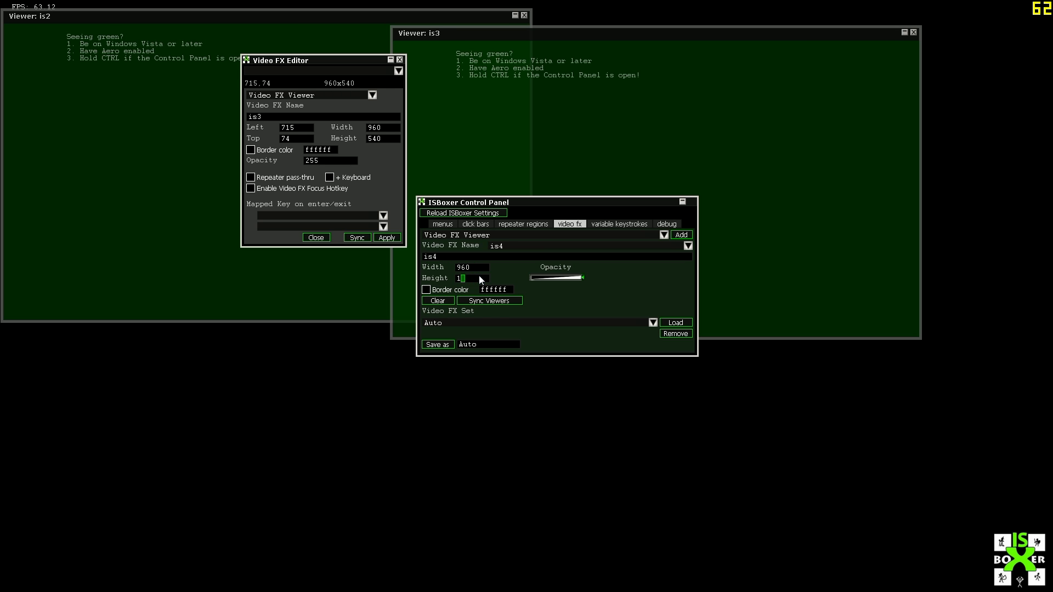
click(681, 235)
drag(513, 53, 461, 246)
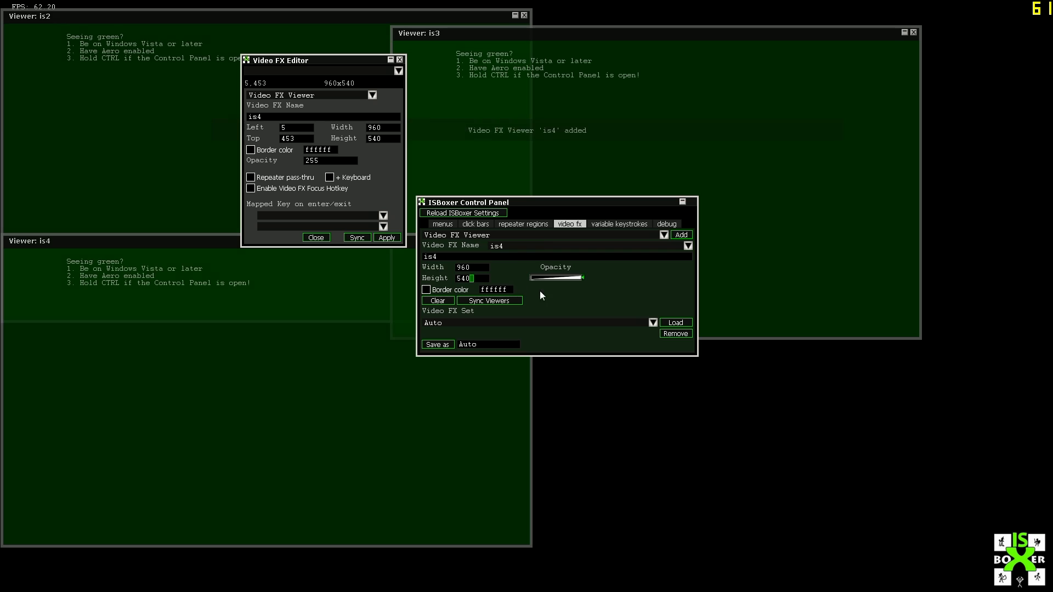
- Add a 960 × 540 Video FX viewer for is5, place it below is3, and briefly preview the live client views
click(689, 247)
click(499, 289)
key(BackSpace)
key(BackSpace)
key(BackSpace)
click(482, 277)
key(BackSpace)
key(BackSpace)
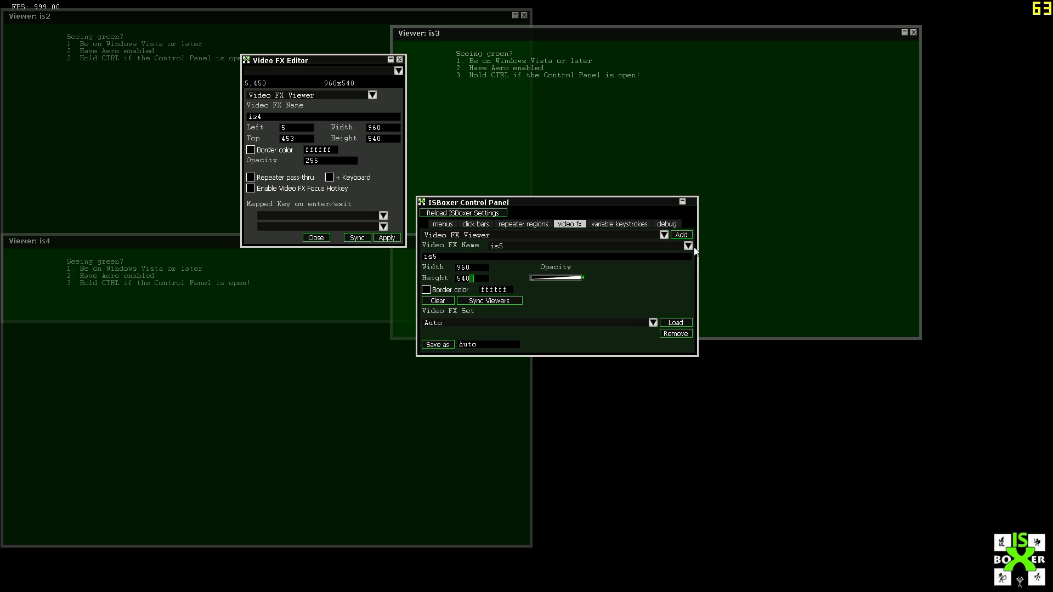
click(680, 235)
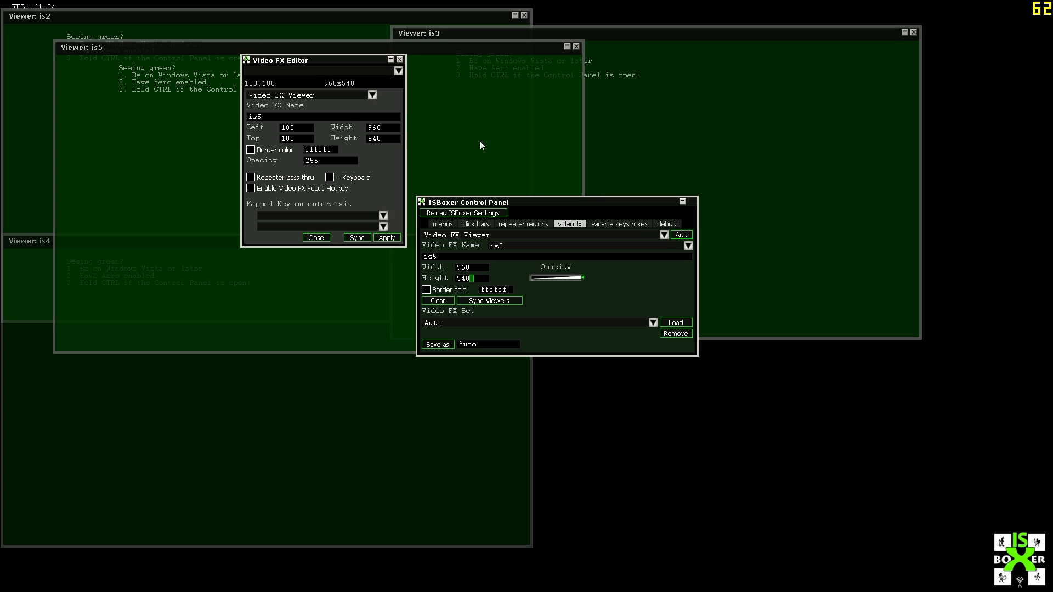
drag(219, 51, 635, 219)
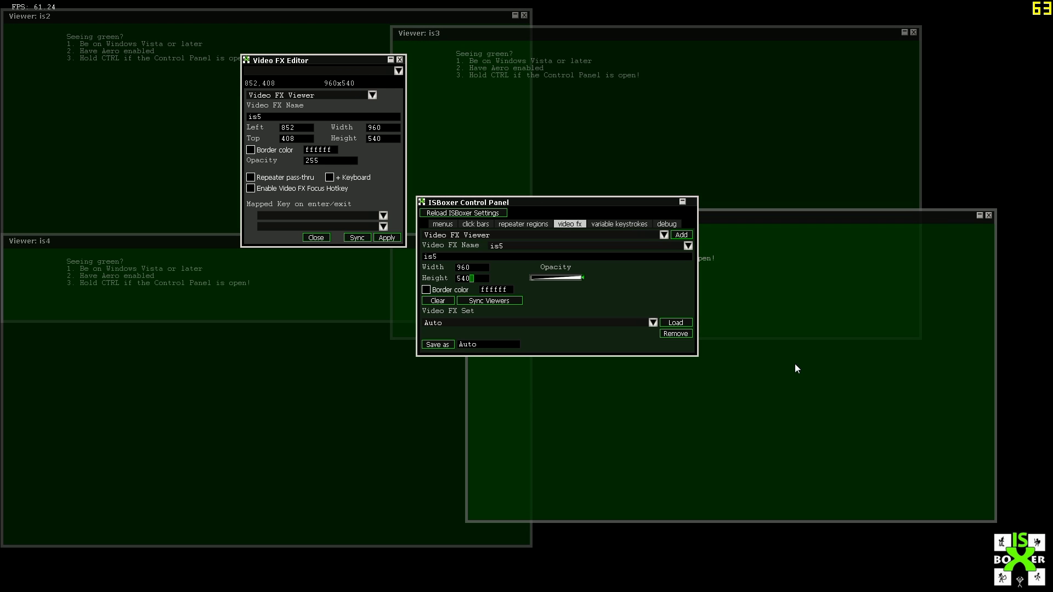
key(ctrl+shift+alt+g)
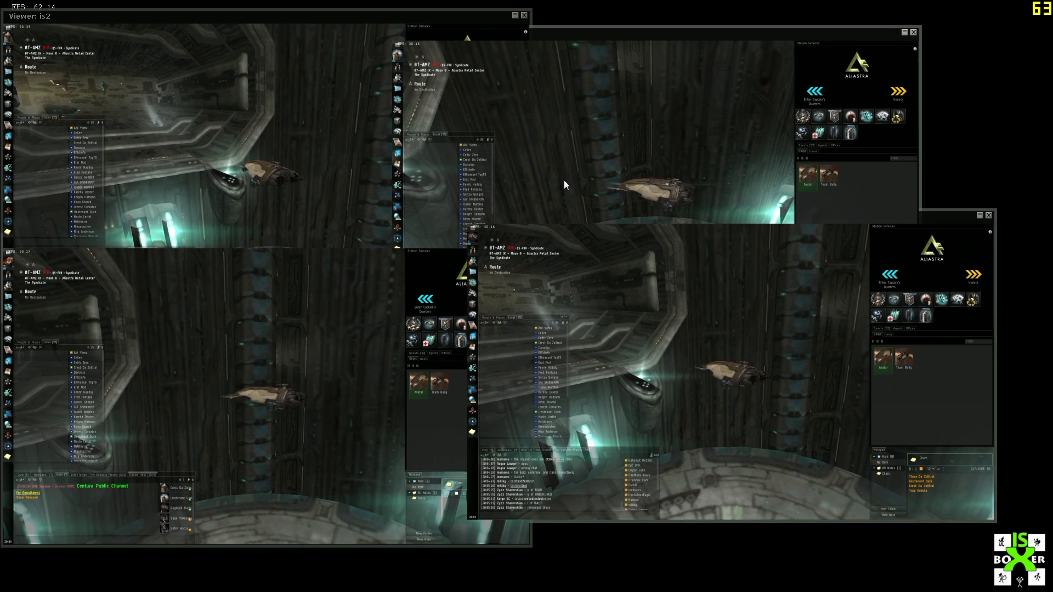
key(ctrl+shift+alt+g)
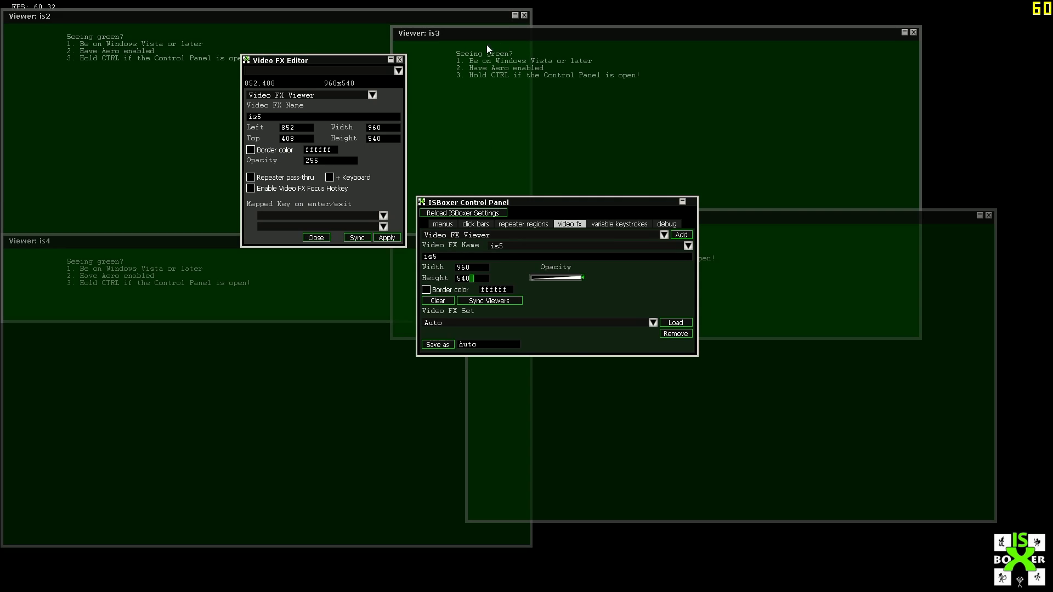
- Set the is2 viewer's position to left 0 and top 0 in the Video FX Editor and apply it
click(233, 18)
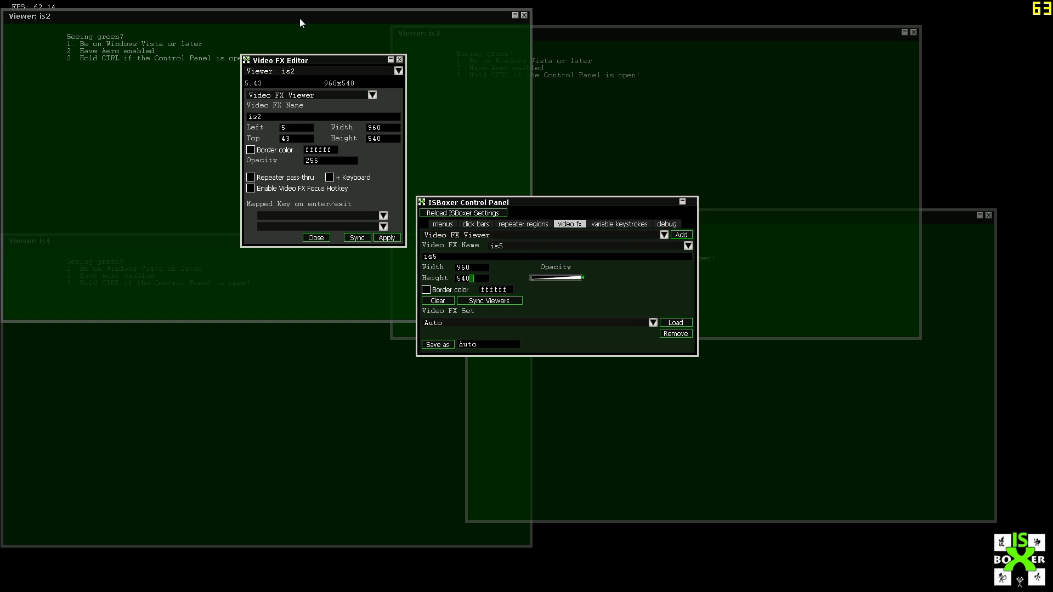
click(301, 130)
click(387, 238)
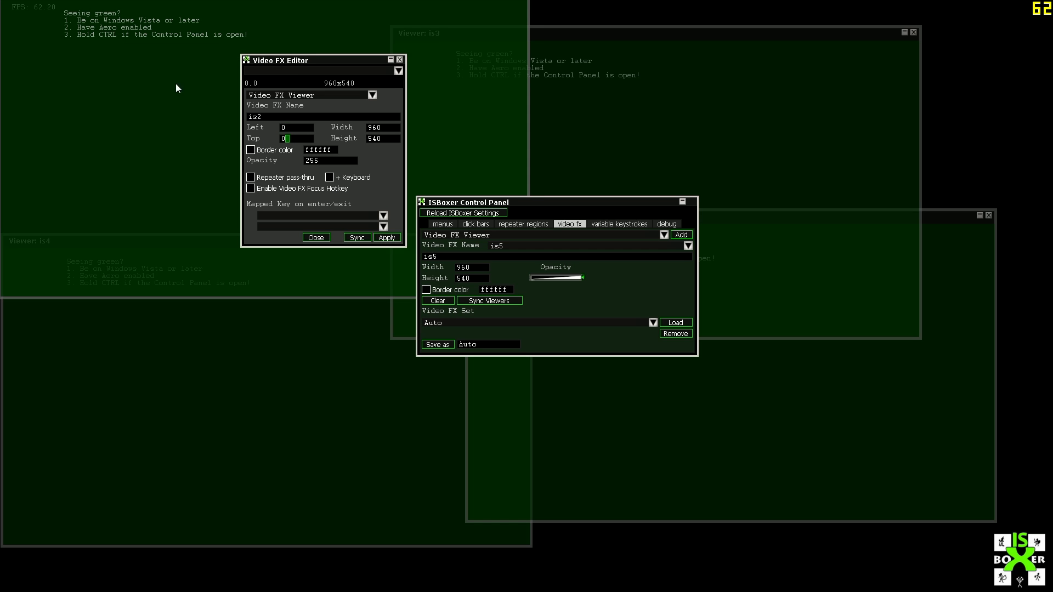
key(ctrl)
- Set the is3 viewer's position to left 960 and top 0 and apply it
click(439, 82)
click(302, 129)
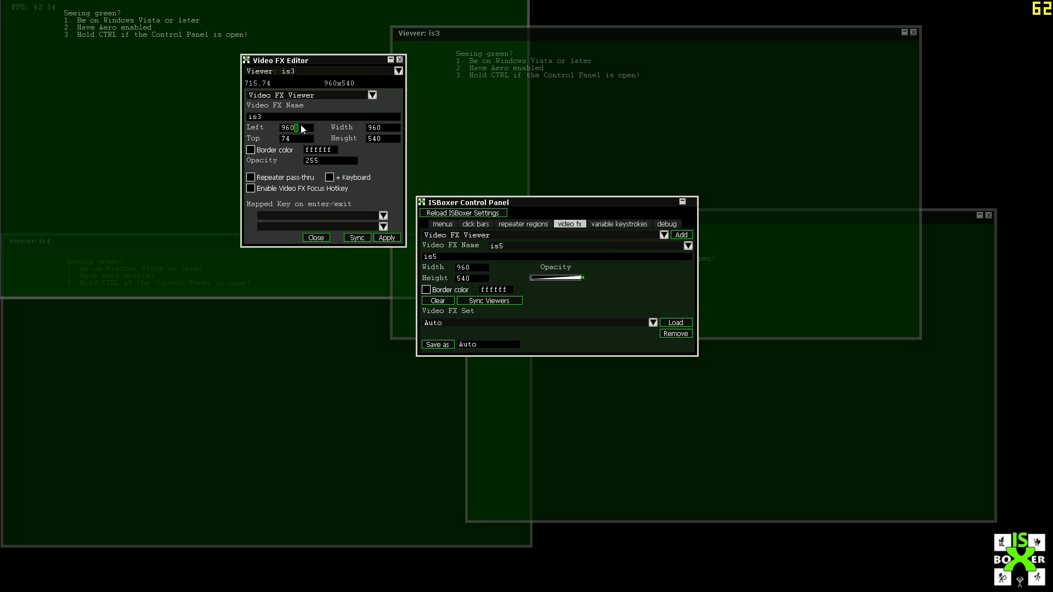
text(0)
click(386, 238)
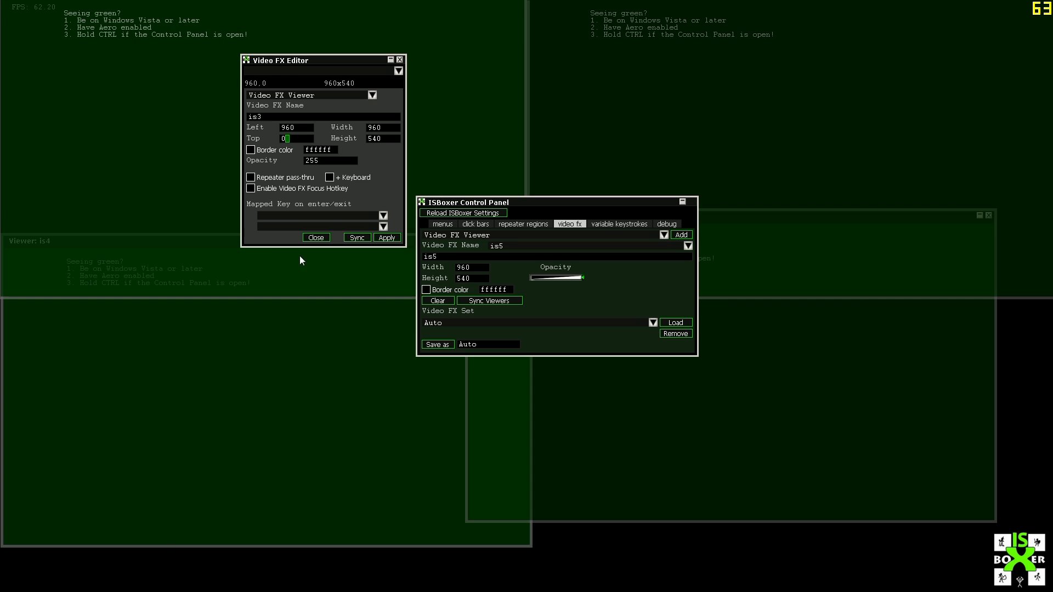
- Set the is4 viewer's position to left 0 and top 540 and apply it
click(296, 364)
click(298, 127)
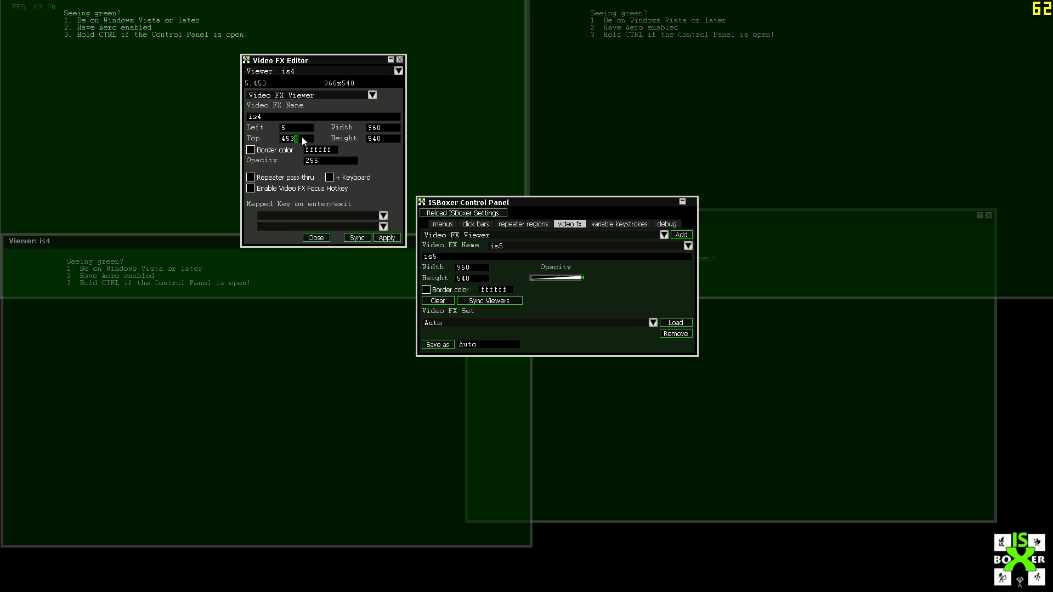
text(540)
click(302, 127)
click(378, 238)
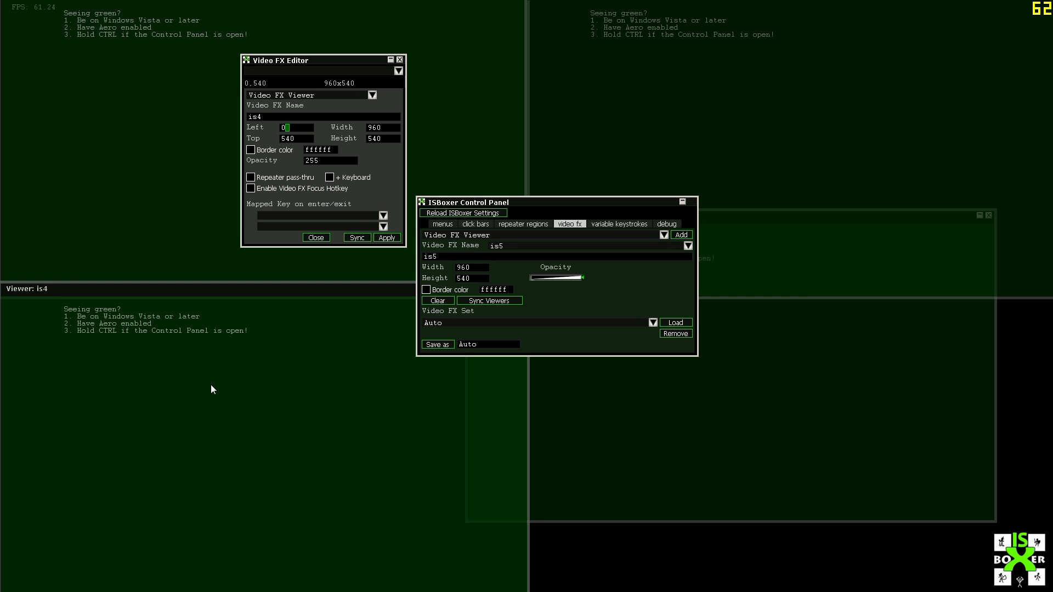
- Apply left 960 and top 540 as the is5 viewer's position, and open the Video FX set name for editing
click(801, 386)
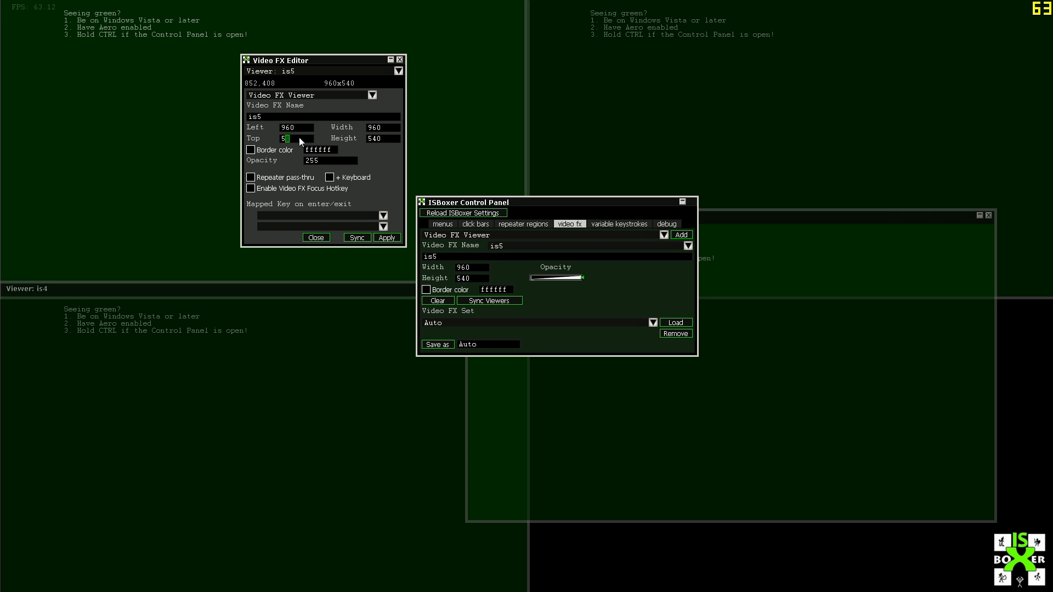
text(40)
click(383, 239)
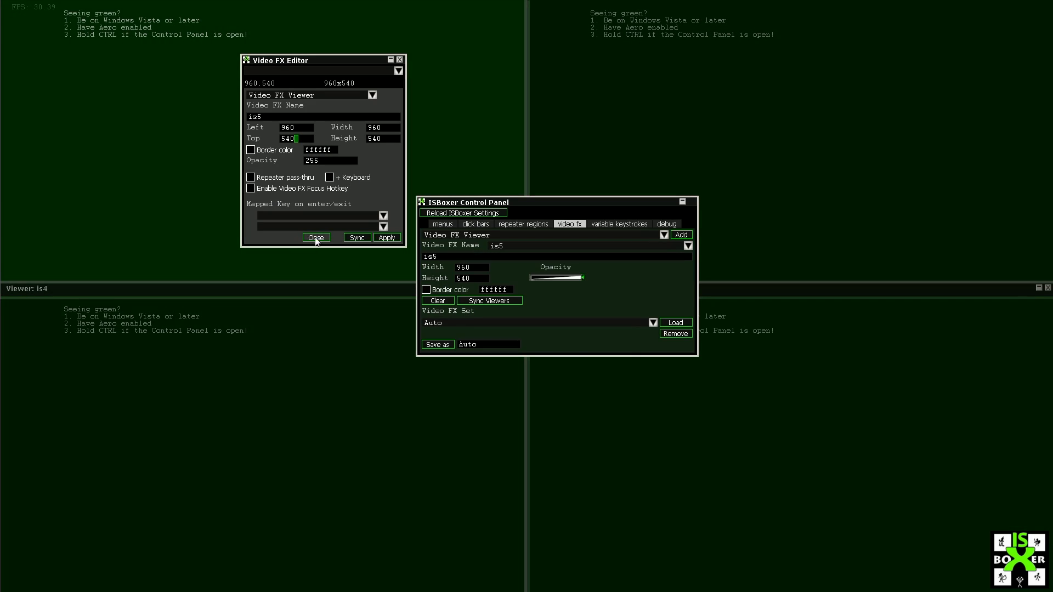
click(492, 344)
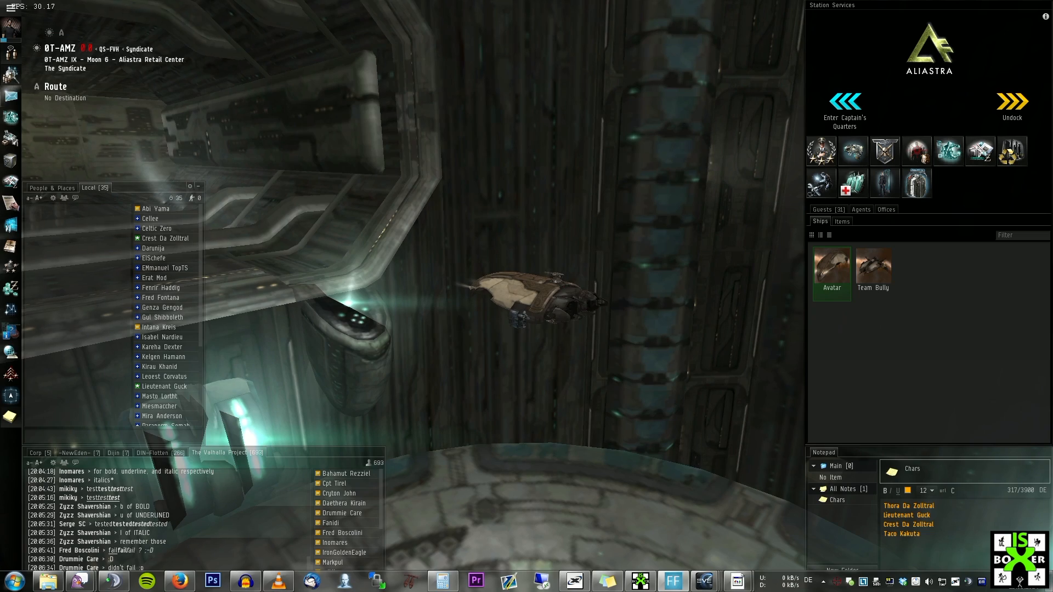
click(463, 242)
drag(463, 242, 558, 197)
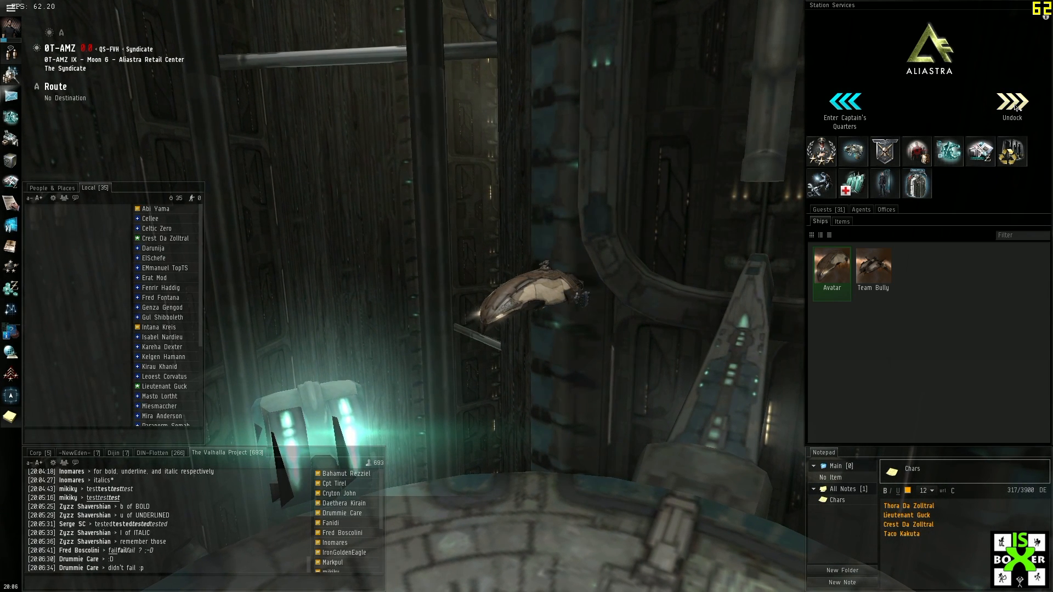
drag(204, 171, 216, 235)
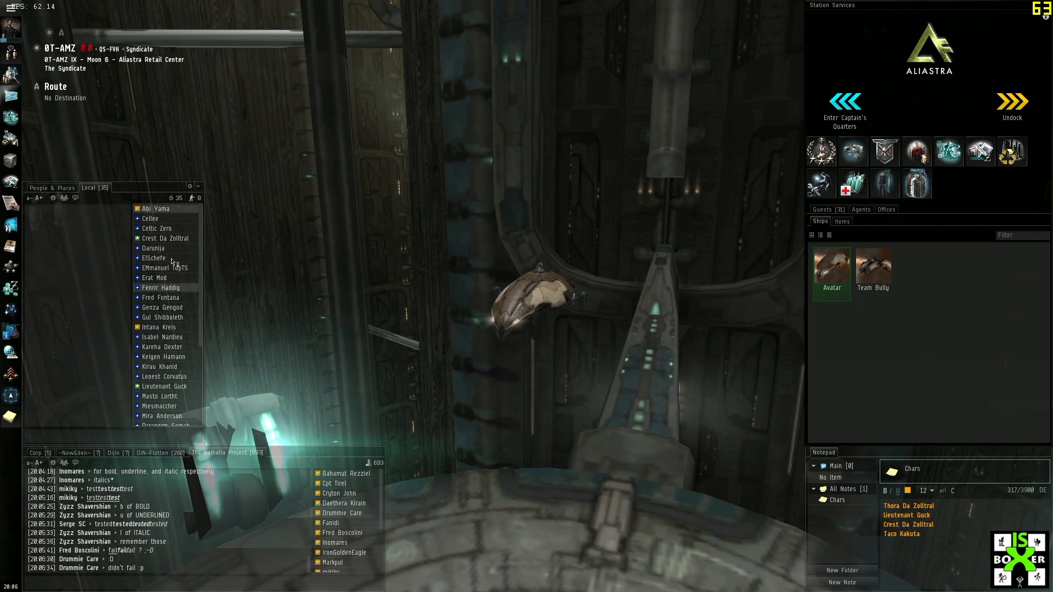
drag(282, 226, 297, 215)
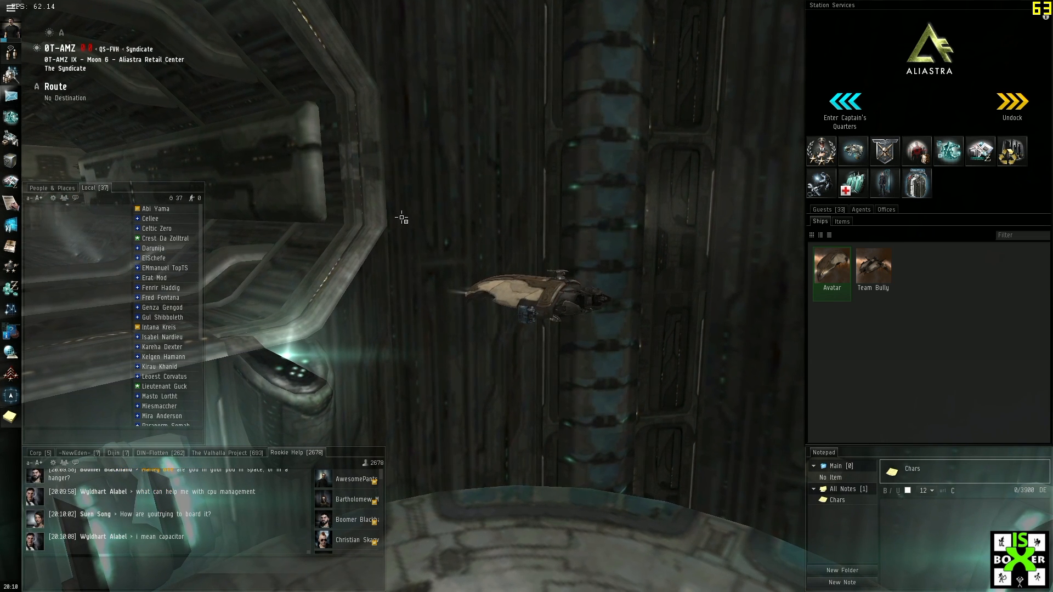
- Open the Video FX settings of the ISBoxer Control Panel in the game client and choose Video FX Source as the type
key(ctrl+shift+alt+g)
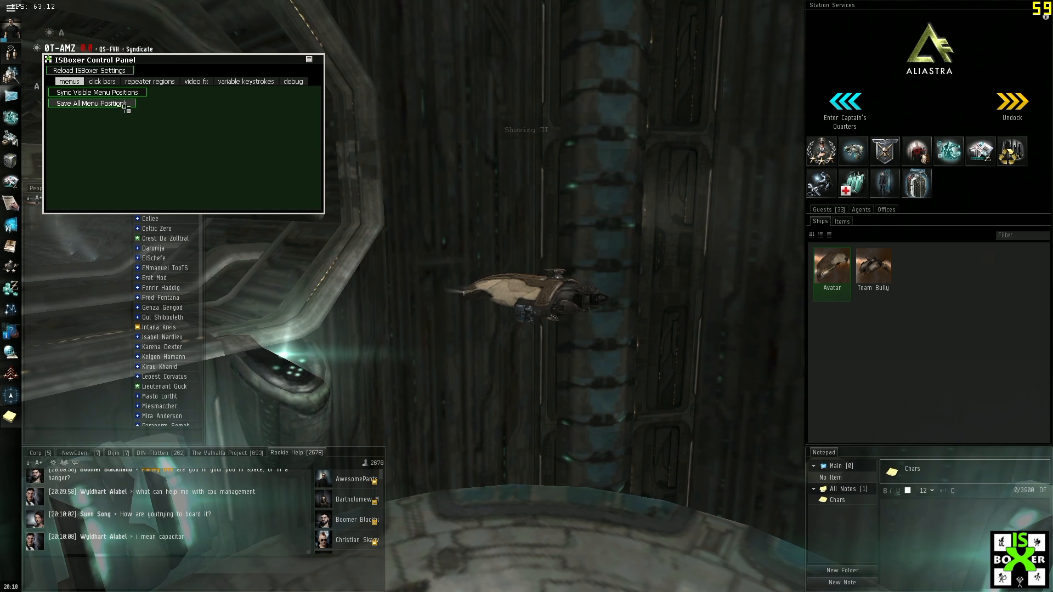
click(196, 81)
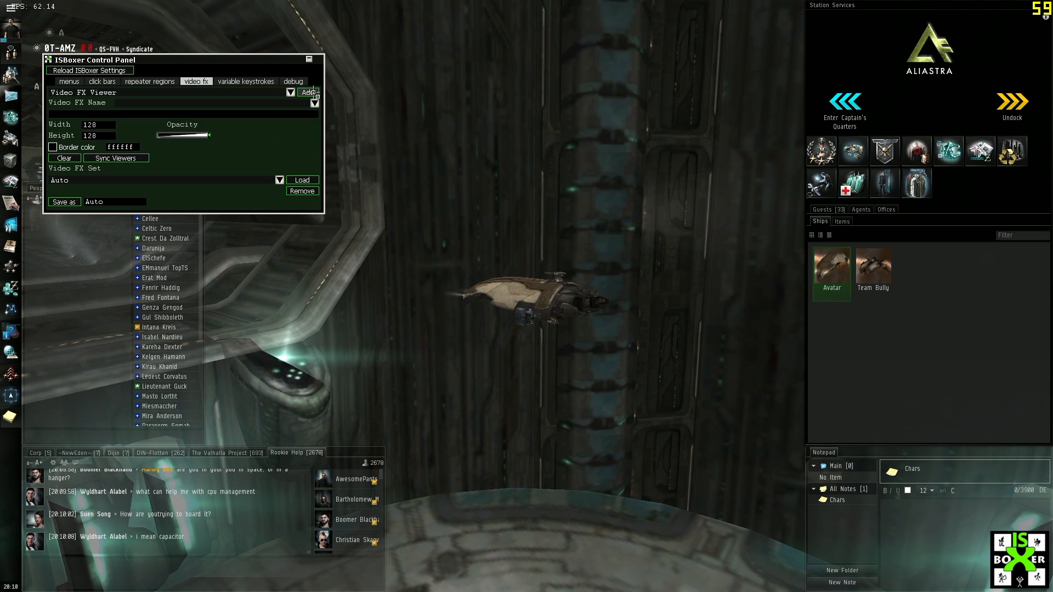
click(290, 92)
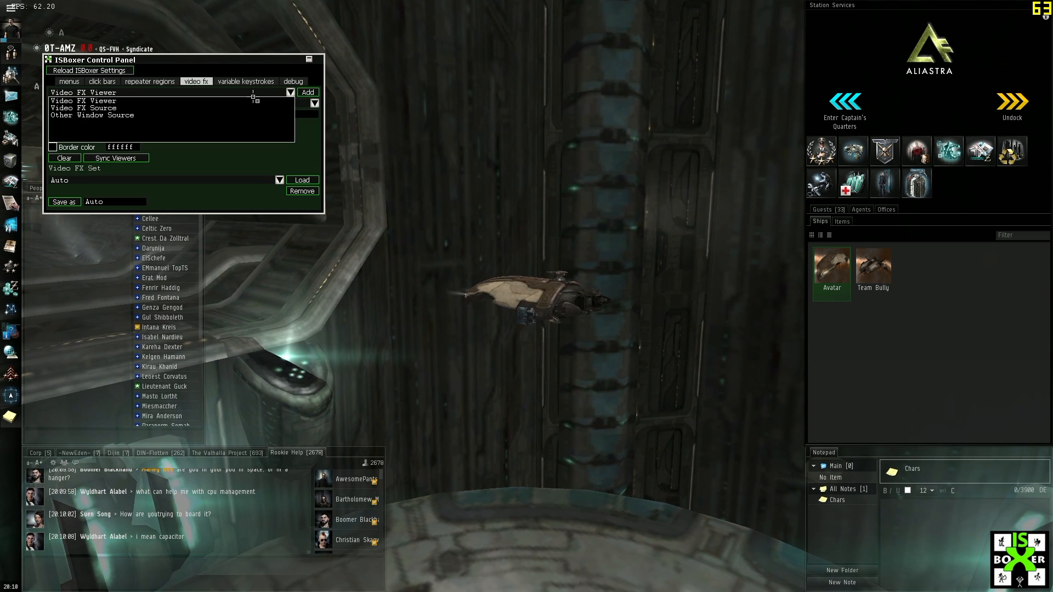
click(103, 109)
click(308, 92)
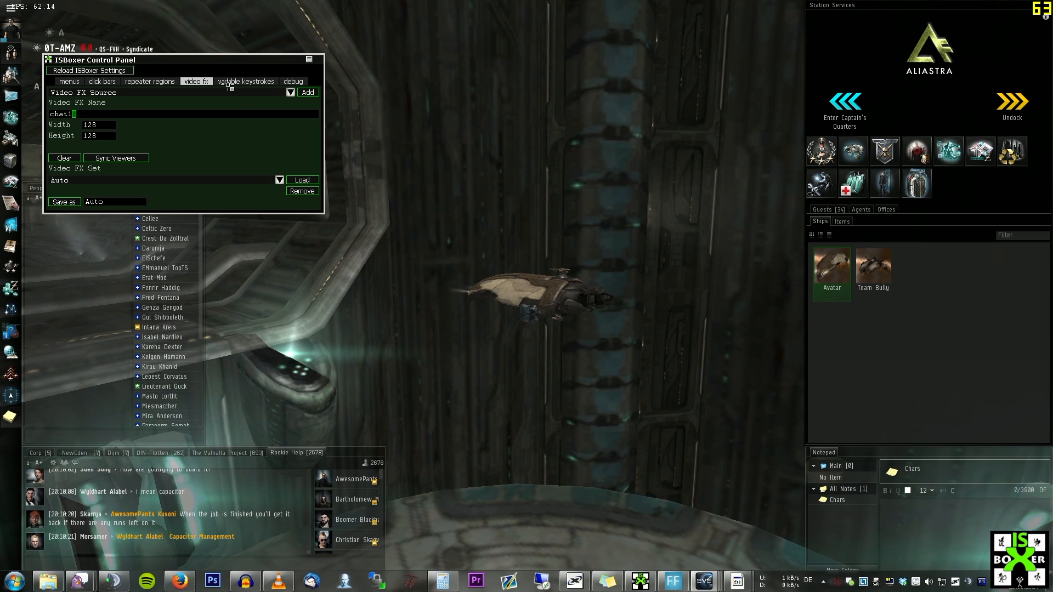
- Switch to the is1 client and enter chat1 as the Video FX source's name
mouse_move(704, 580)
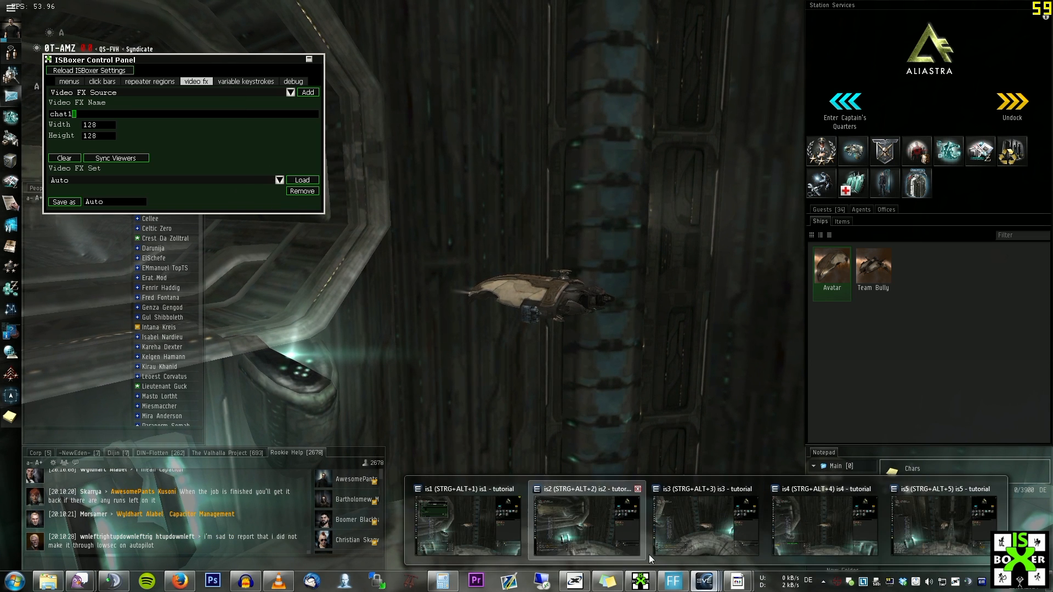
click(498, 522)
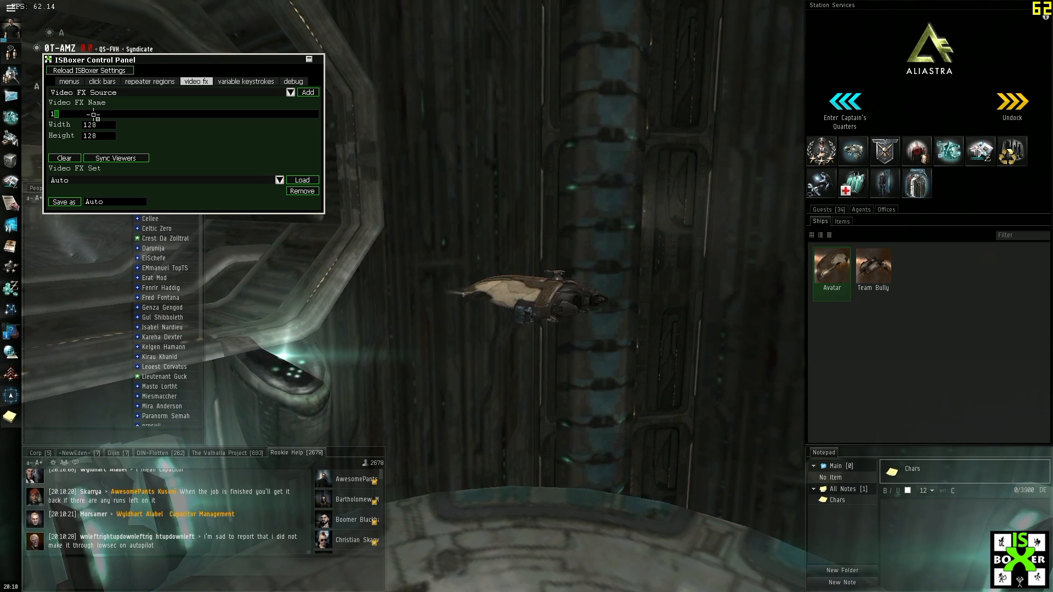
key(BackSpace)
key(BackSpace)
key(BackSpace)
key(BackSpace)
text(chat1)
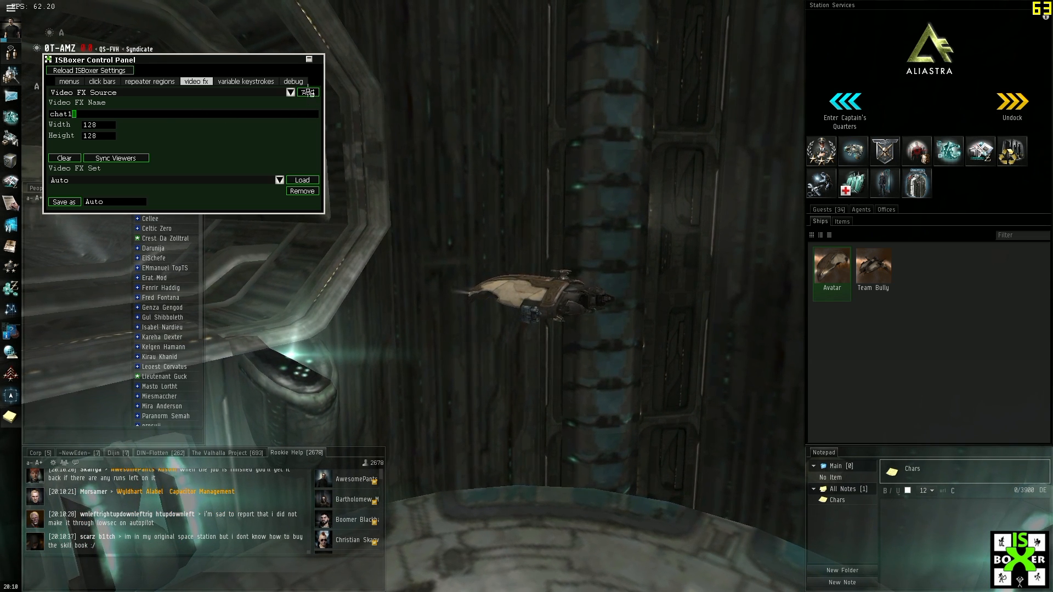
- Add the chat1 source, fit it over the chat window at about 664 × 264, and move the Video FX Editor clear of the Control Panel
click(308, 92)
mouse_move(51, 445)
mouse_down()
mouse_move(36, 441)
mouse_move(45, 435)
mouse_up()
drag(92, 519, 316, 589)
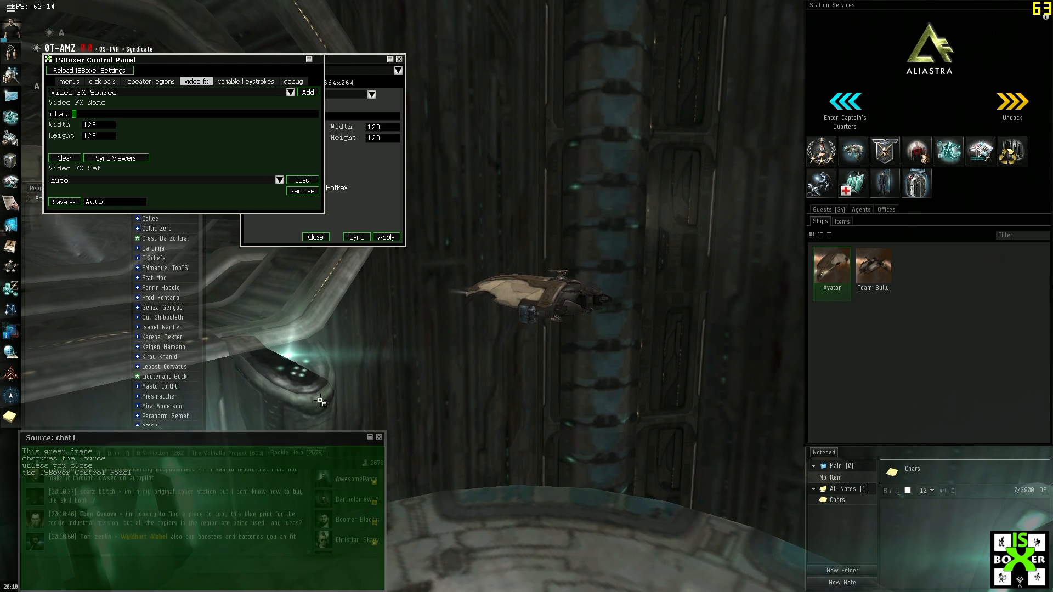
click(357, 195)
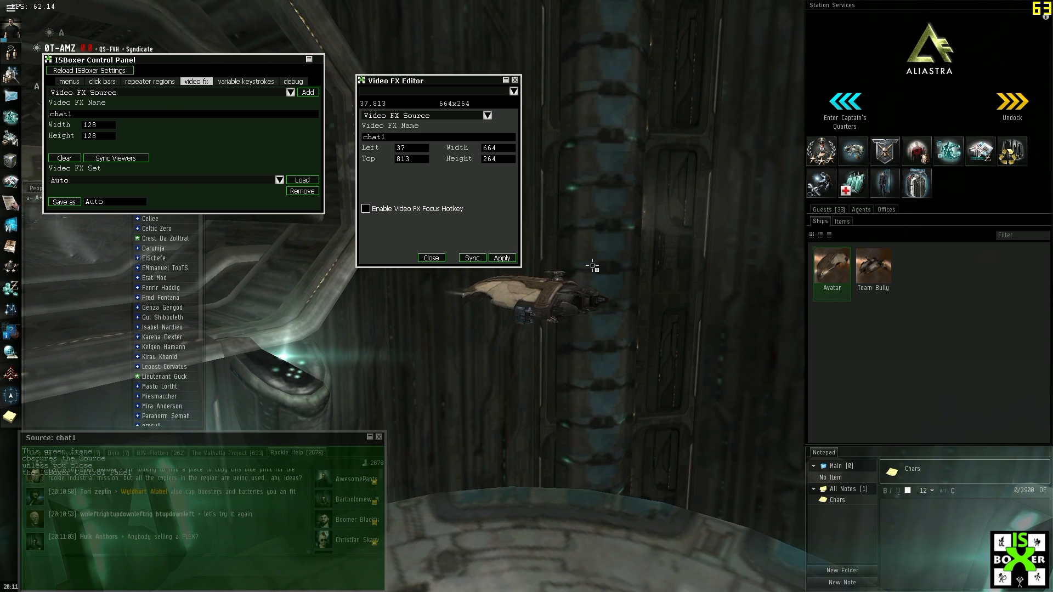
- Switch to the empty dxNothing window and browse the available Video FX names for a viewer, choosing chat1
key(ctrl+F9)
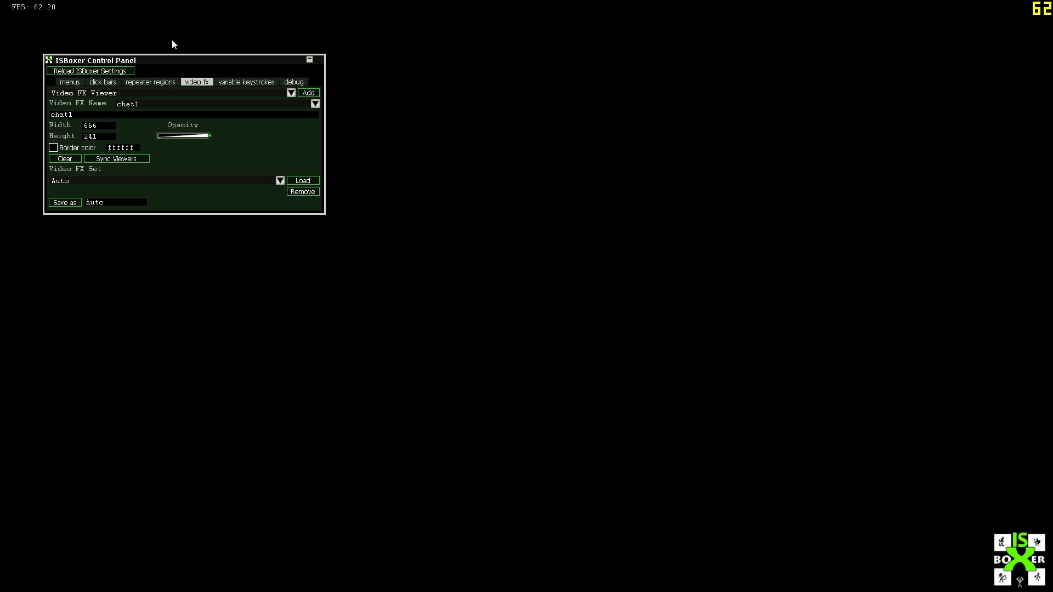
drag(145, 61, 165, 53)
click(176, 72)
click(215, 72)
click(335, 92)
scroll(275, 126, down, 3)
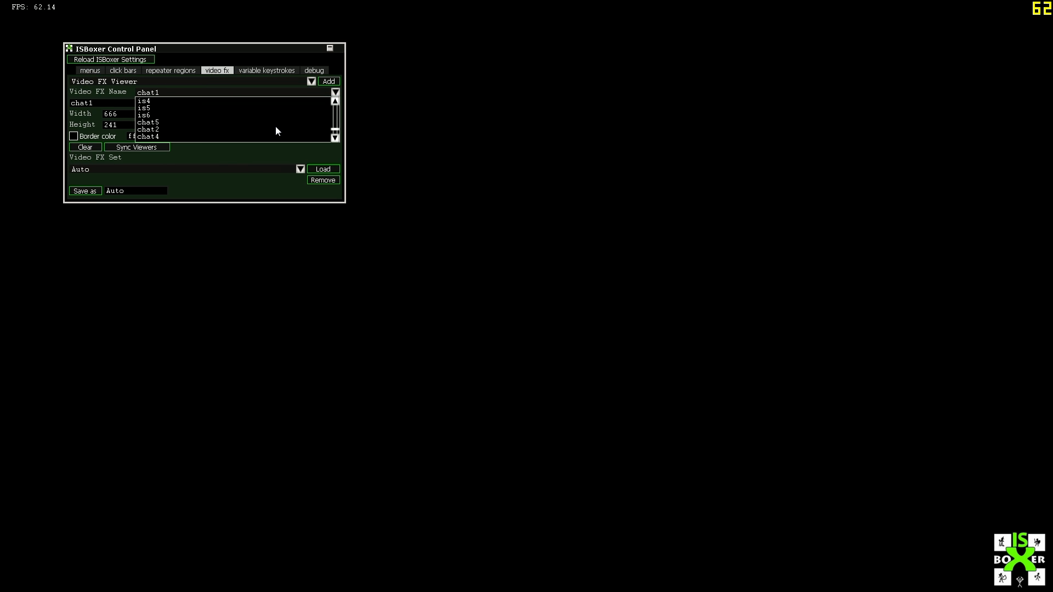
scroll(275, 126, up, 3)
scroll(172, 108, down, 3)
scroll(180, 123, up, 2)
scroll(180, 124, down, 2)
scroll(152, 115, up, 2)
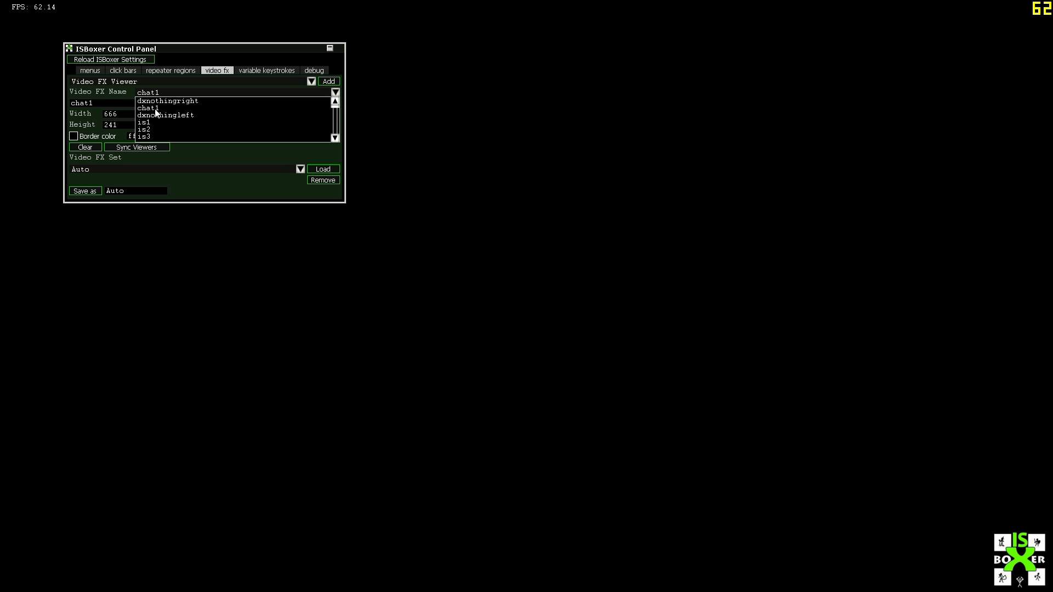
click(156, 111)
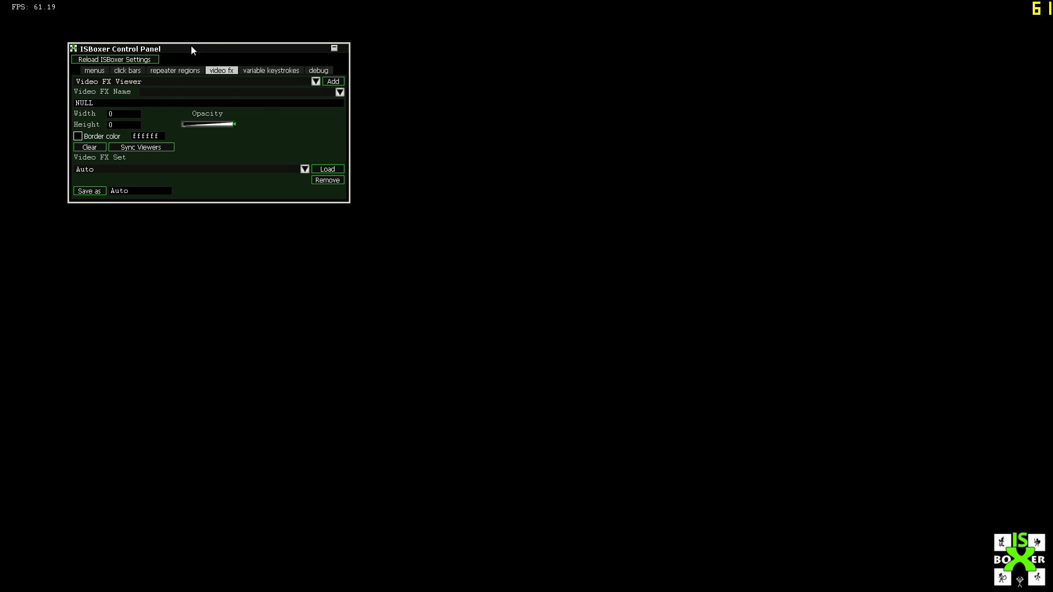
- Add a Video FX viewer for chat1 and place it at about left 47, top 744
drag(190, 45, 500, 68)
click(644, 115)
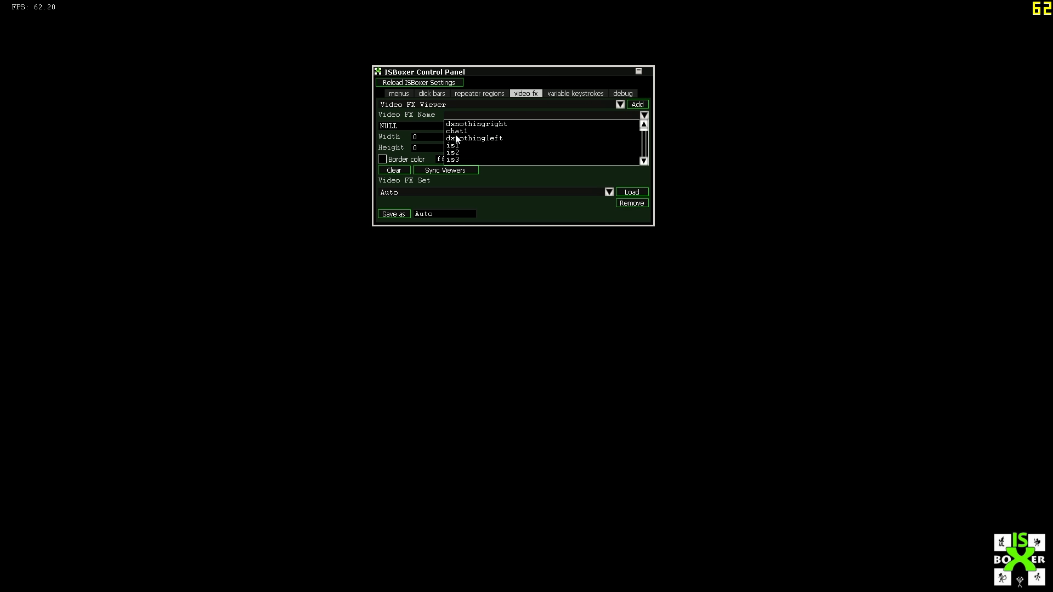
click(461, 131)
click(636, 105)
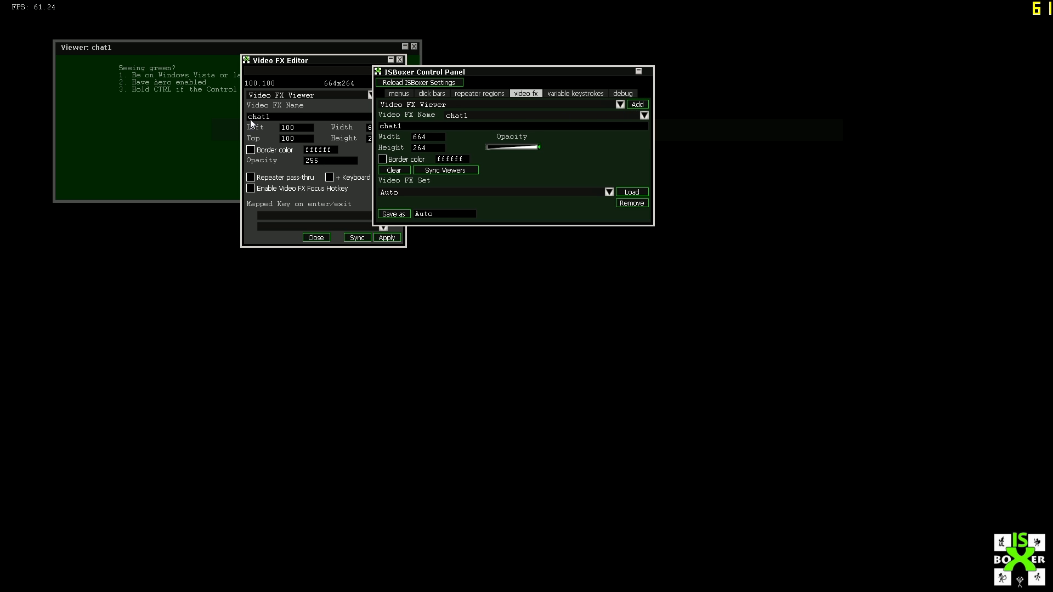
drag(174, 54, 146, 407)
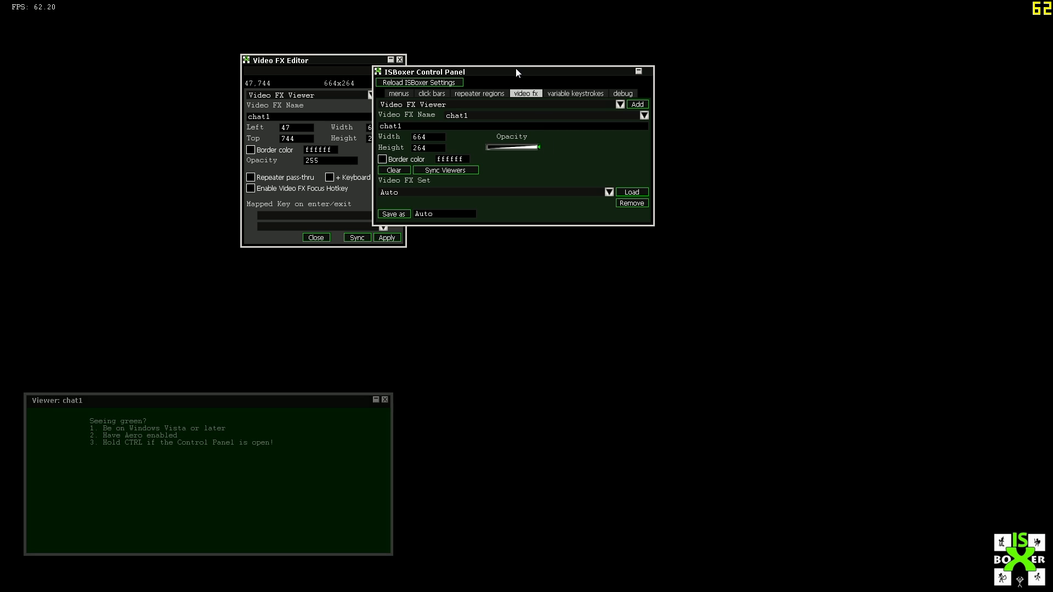
- Move the Control Panel out of the way and add the chat2 viewer beside chat1 at about left 730, top 743
drag(516, 68, 688, 54)
click(816, 101)
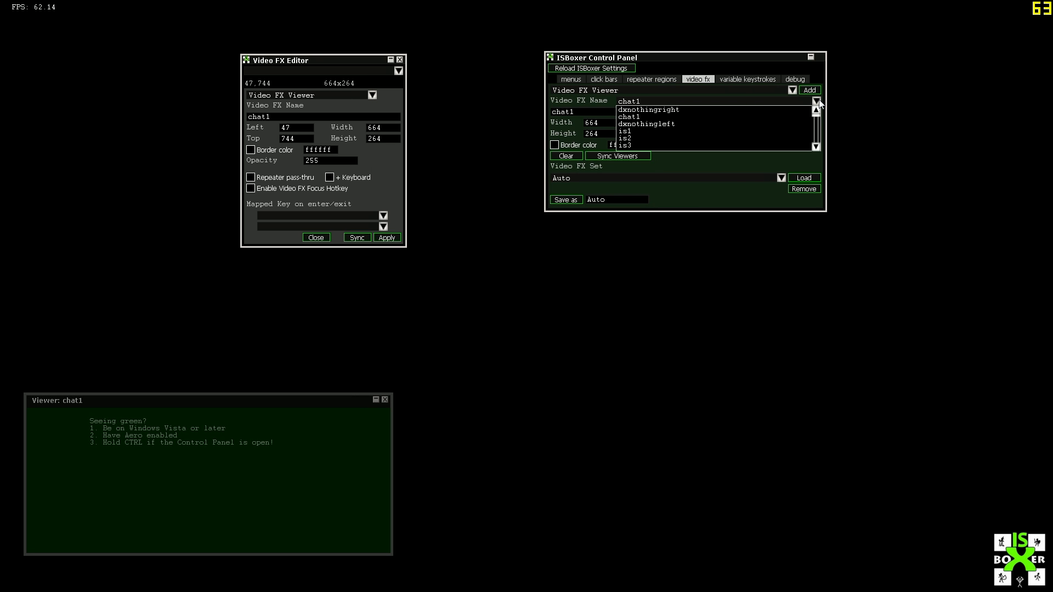
click(629, 131)
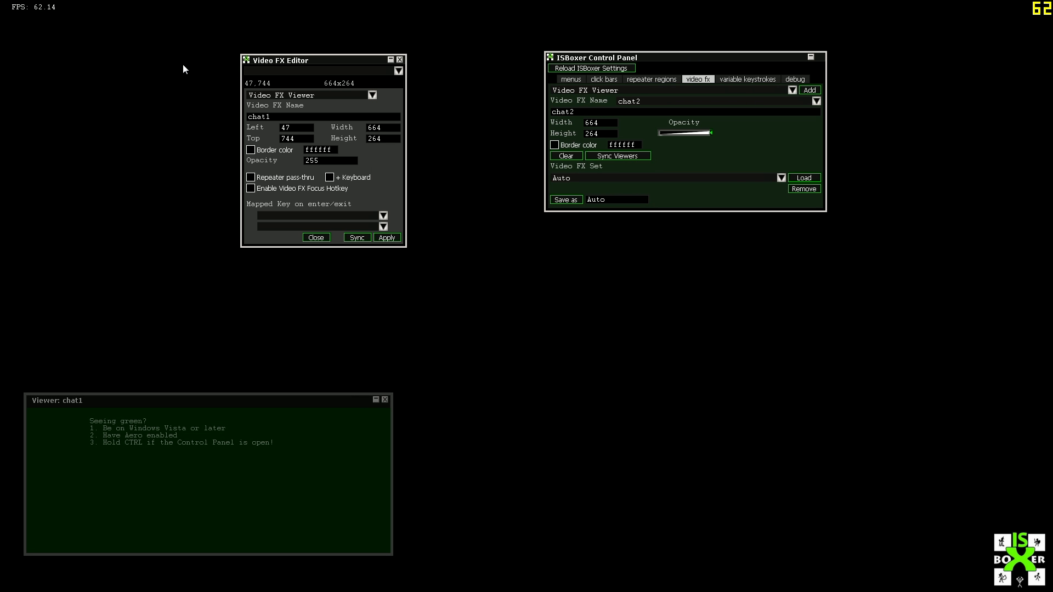
click(809, 88)
drag(186, 47, 525, 394)
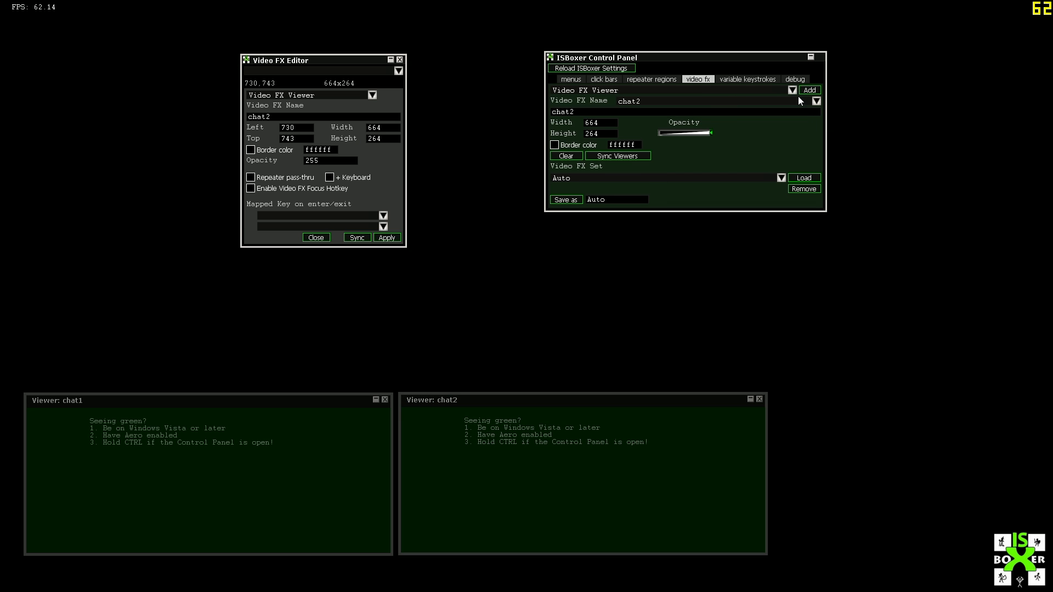
- Add the chat3 viewer above chat1 at about left 59, top 406
click(816, 102)
click(630, 145)
click(804, 90)
drag(195, 42, 176, 216)
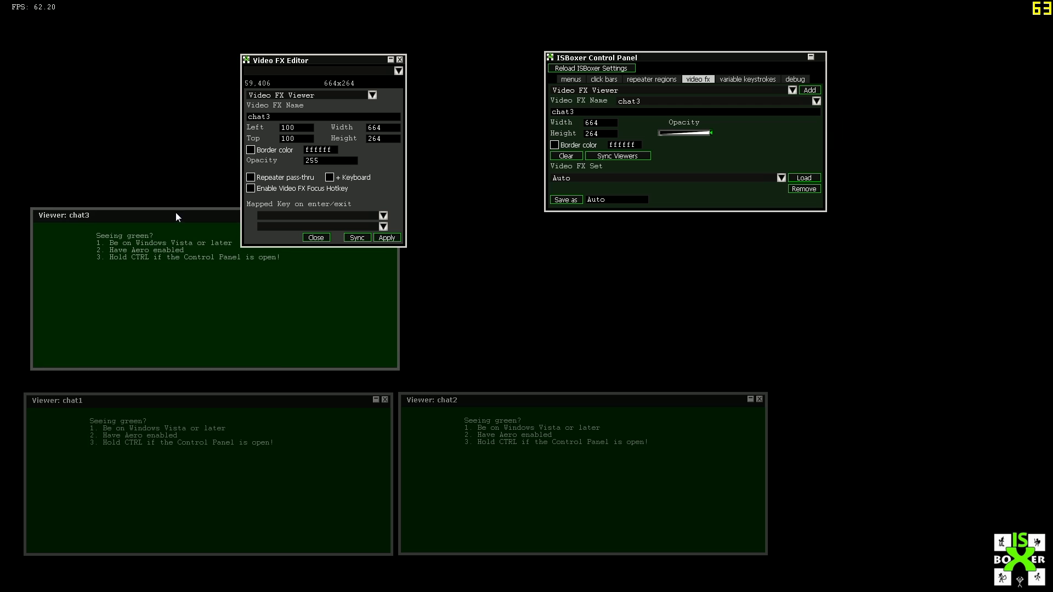
- Add the chat4 viewer above chat2, beside chat3, at about left 752, top 404
click(817, 99)
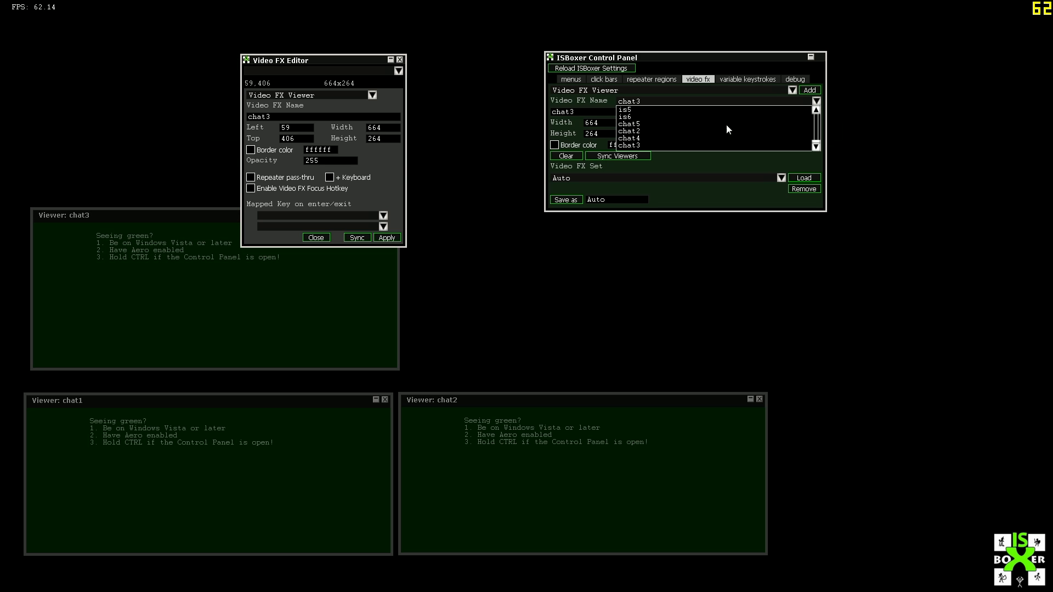
click(635, 138)
click(812, 91)
drag(212, 45, 564, 209)
- Add the chat5 viewer above chat3 at about left 56, top 79, and move the Video FX Editor clear of the viewers
click(816, 102)
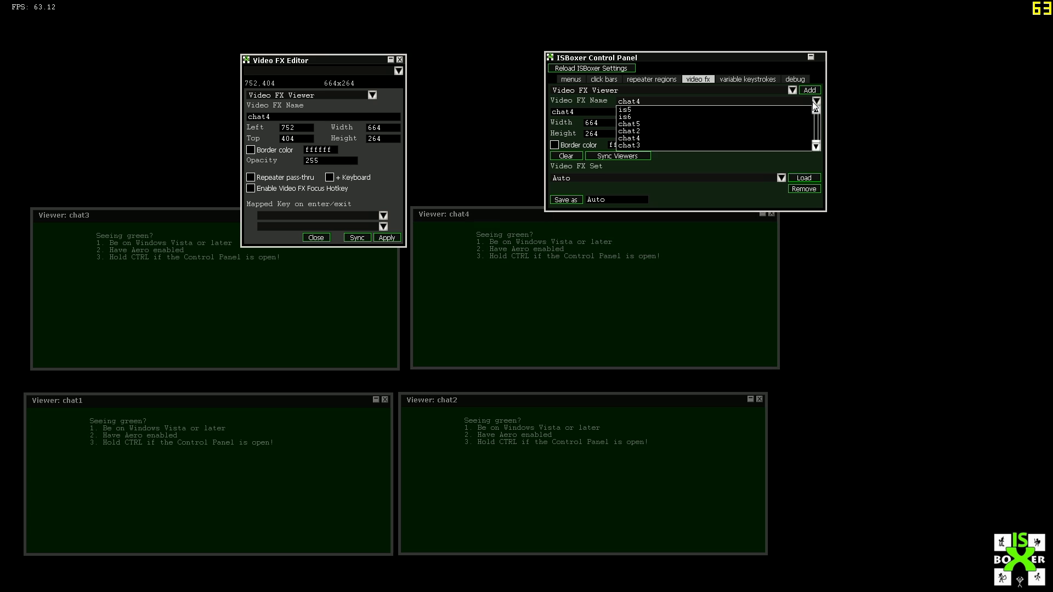
click(628, 125)
click(810, 90)
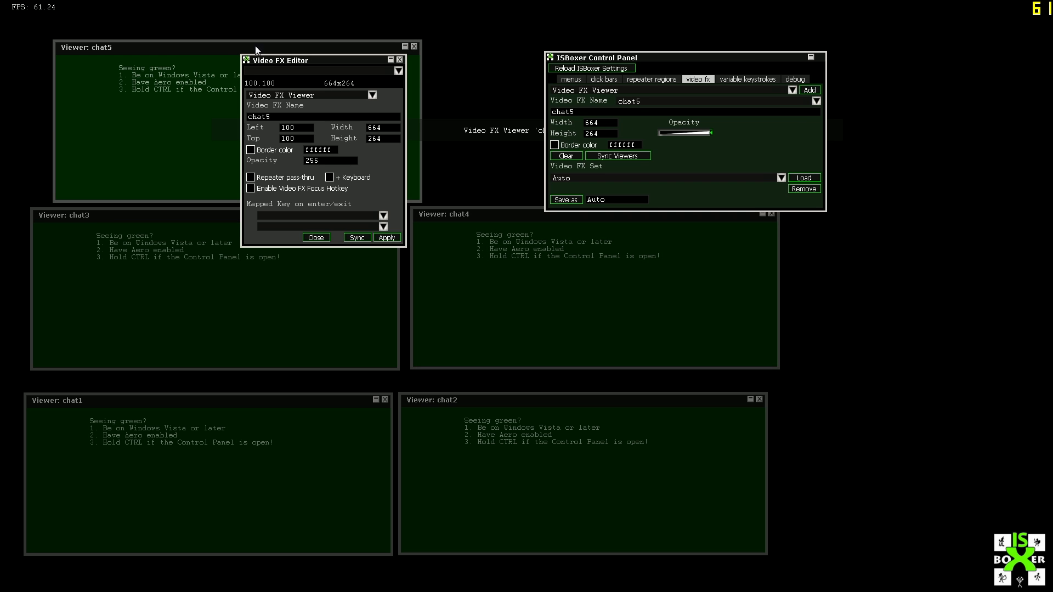
drag(188, 51, 162, 41)
drag(372, 59, 954, 228)
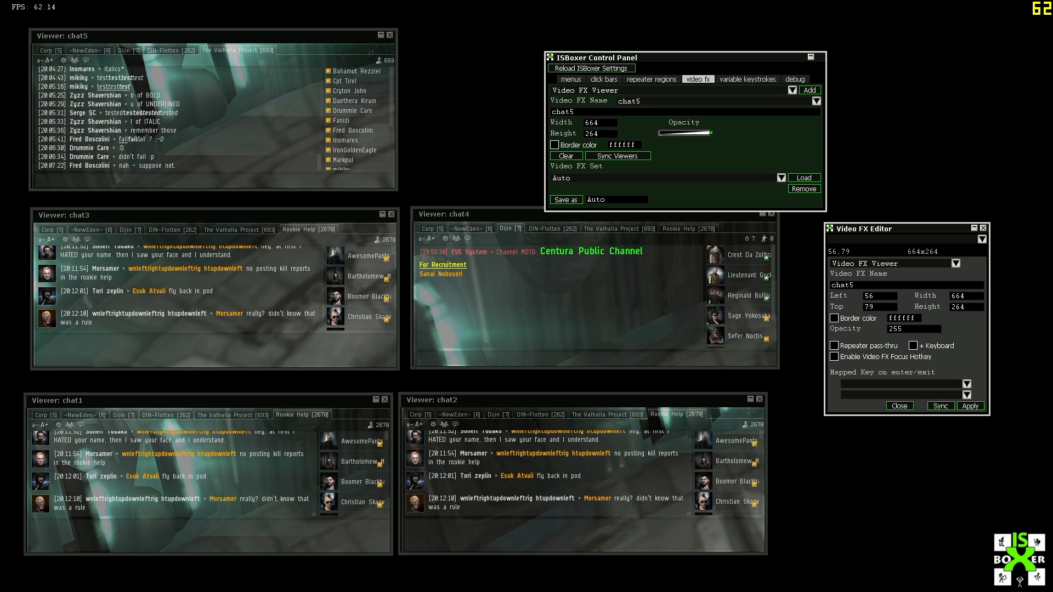
- Switch to boxing5accs.jpg in Windows Photo Viewer and examine the four-client grid and the main client in the example layout
key(alt+Tab)
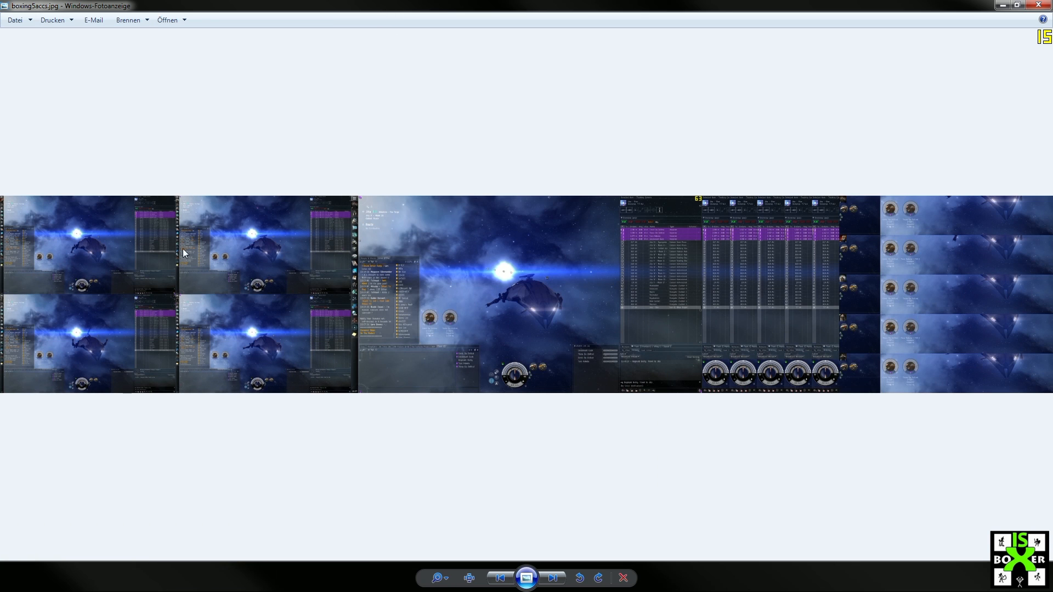
scroll(184, 251, up, 4)
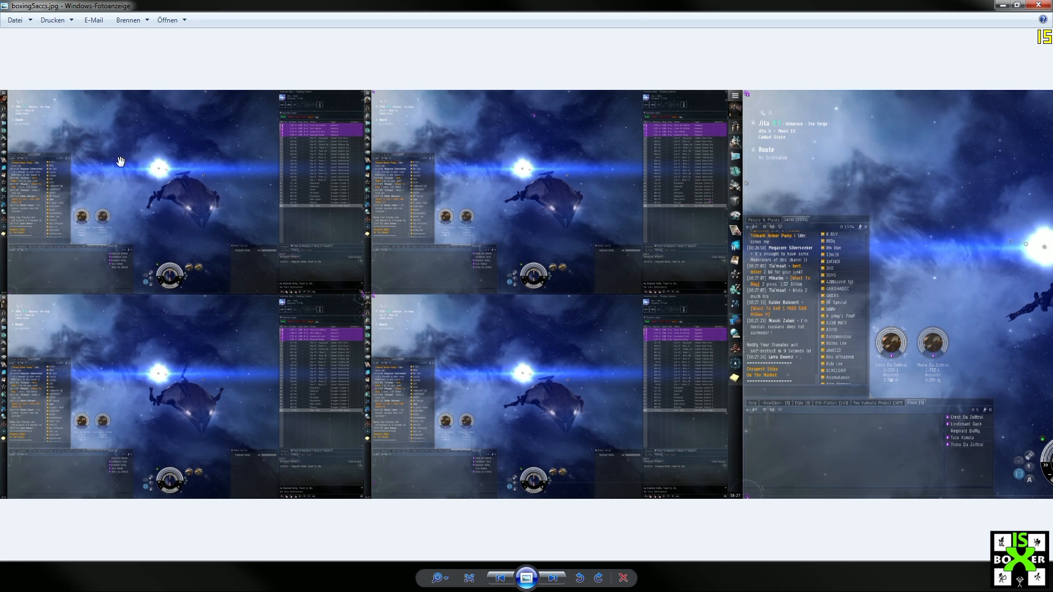
drag(625, 237, 451, 256)
drag(1004, 296, 655, 285)
drag(781, 241, 197, 252)
drag(543, 253, 521, 252)
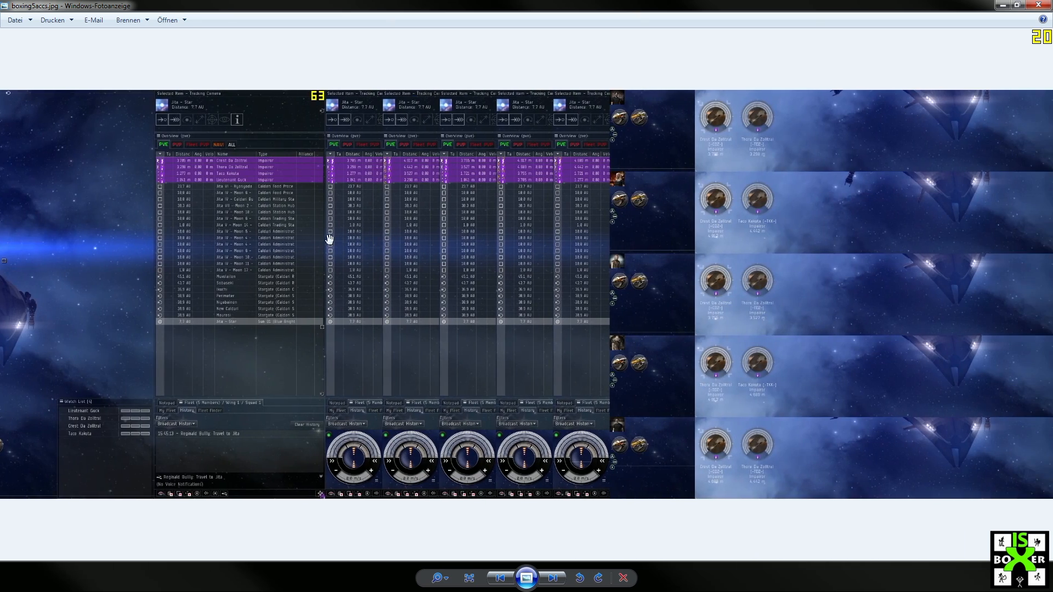
- Examine the tiled overviews, capacitor displays and target viewers in the example layout up close, and close the picture
scroll(455, 220, up, 3)
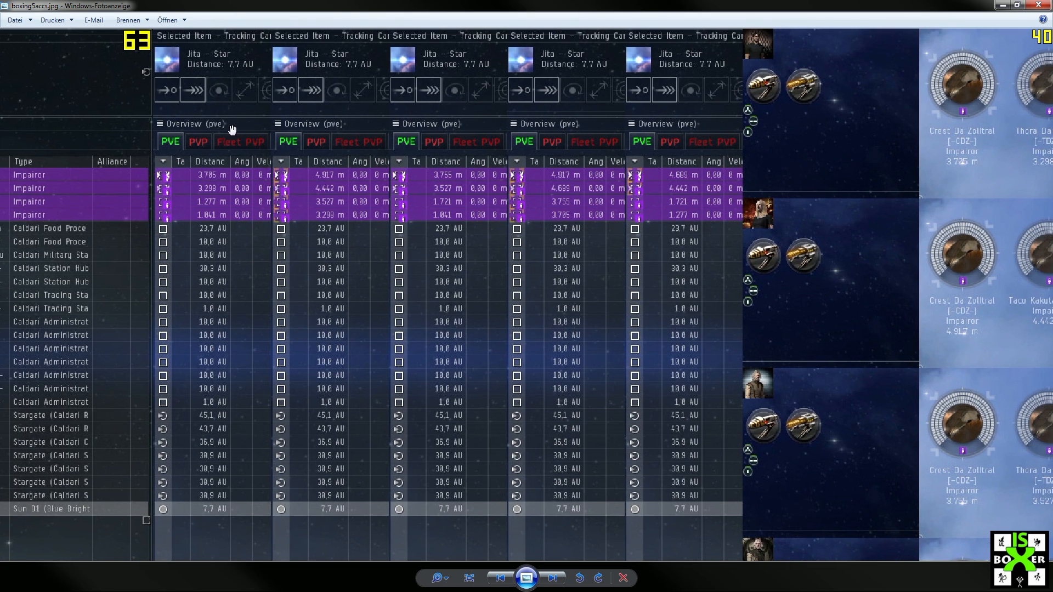
scroll(258, 353, down, 1)
scroll(262, 334, down, 1)
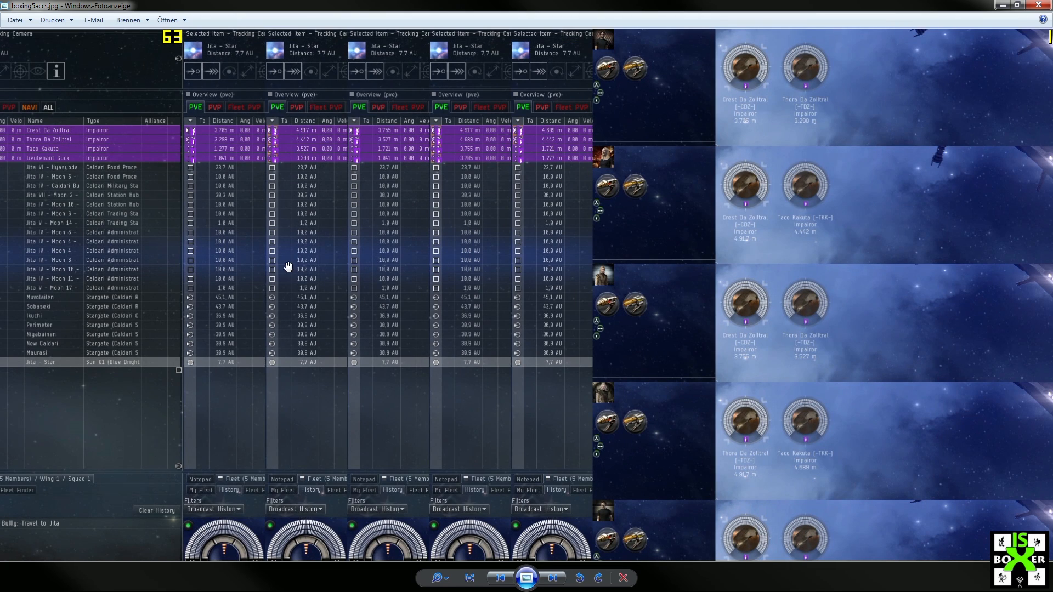
drag(633, 250, 569, 246)
drag(715, 192, 600, 188)
drag(223, 371, 392, 318)
drag(204, 484, 230, 451)
drag(487, 418, 447, 415)
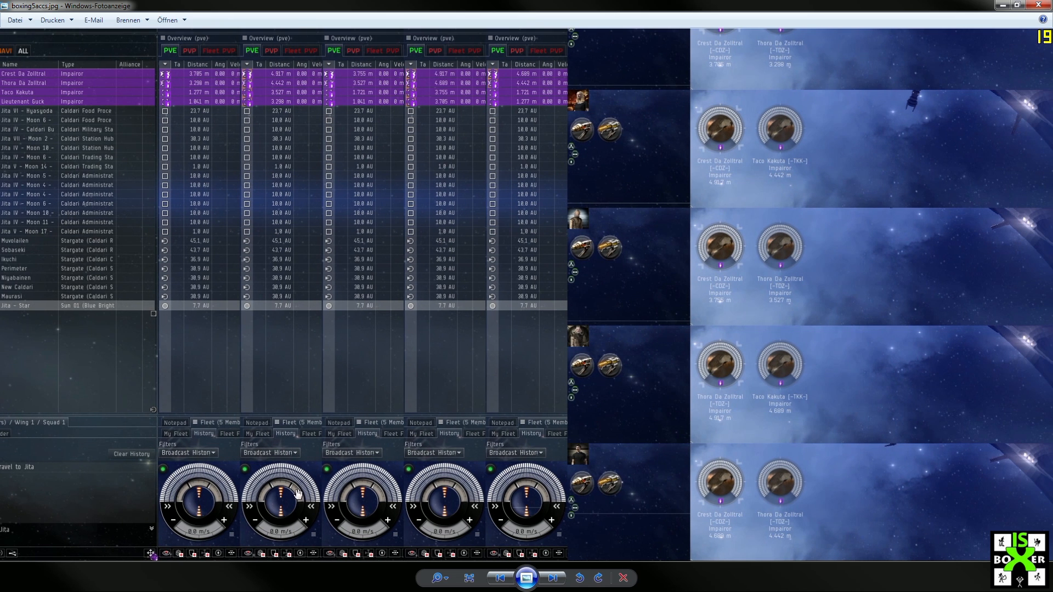
drag(590, 525, 411, 396)
key(ctrl+0)
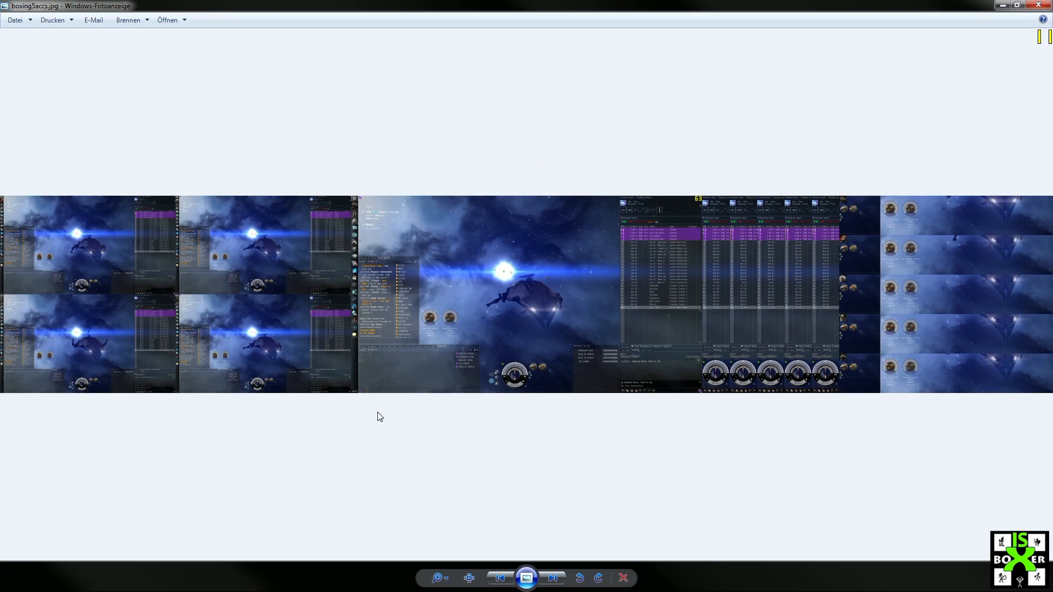
click(1037, 6)
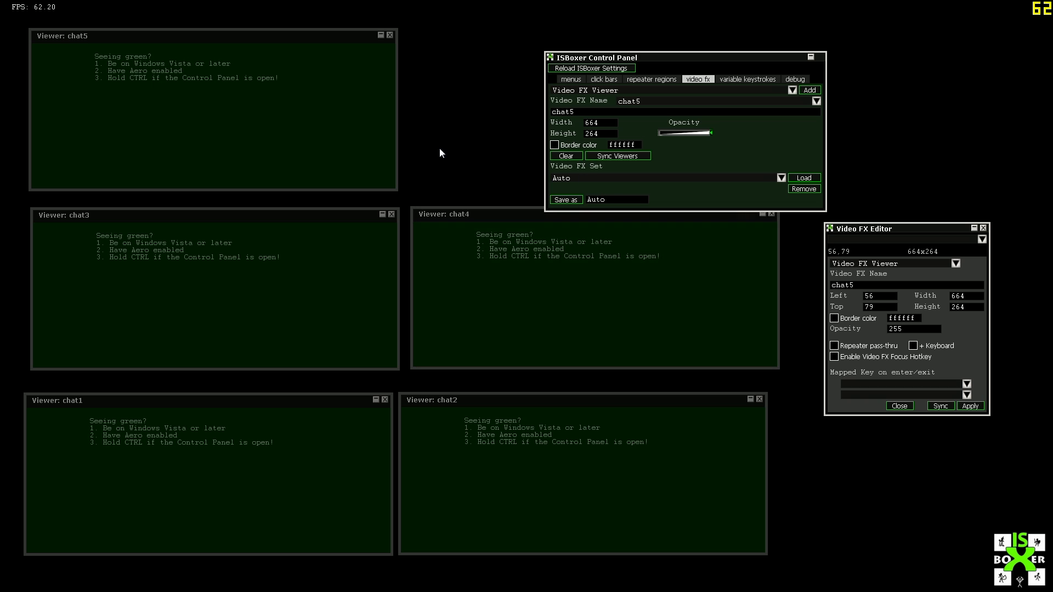
- Hide the ISBoxer interface over the chat viewers and show the Control Panel in the window with the four client viewers
key(ctrl)
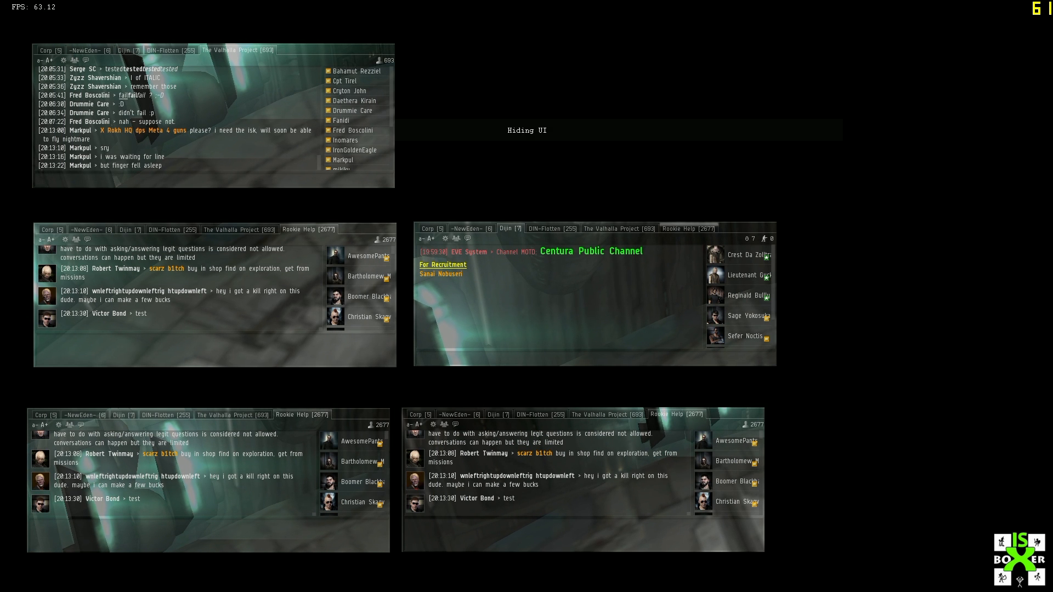
key(ctrl)
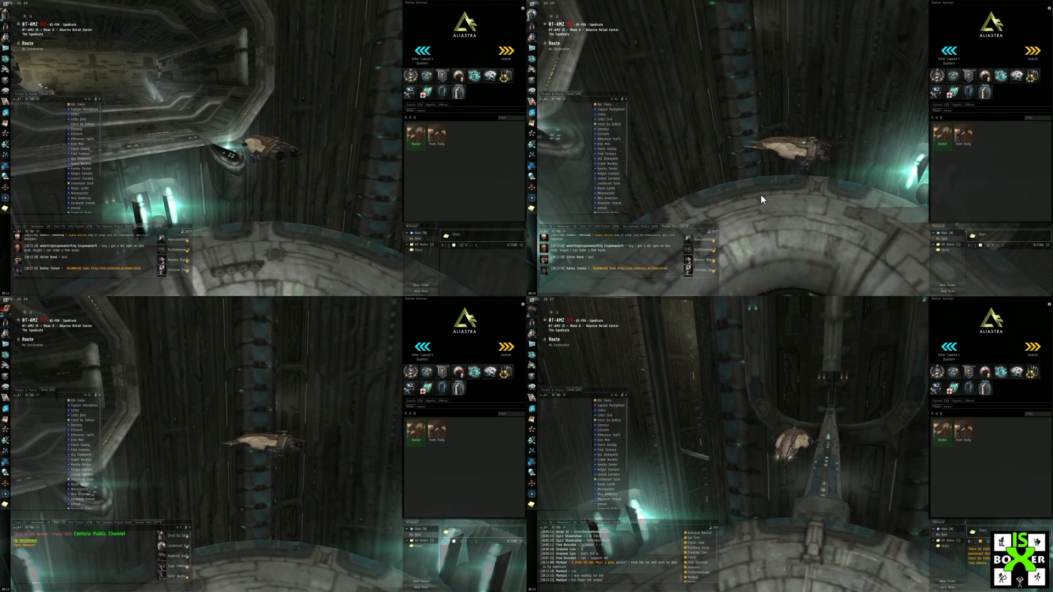
key(ctrl)
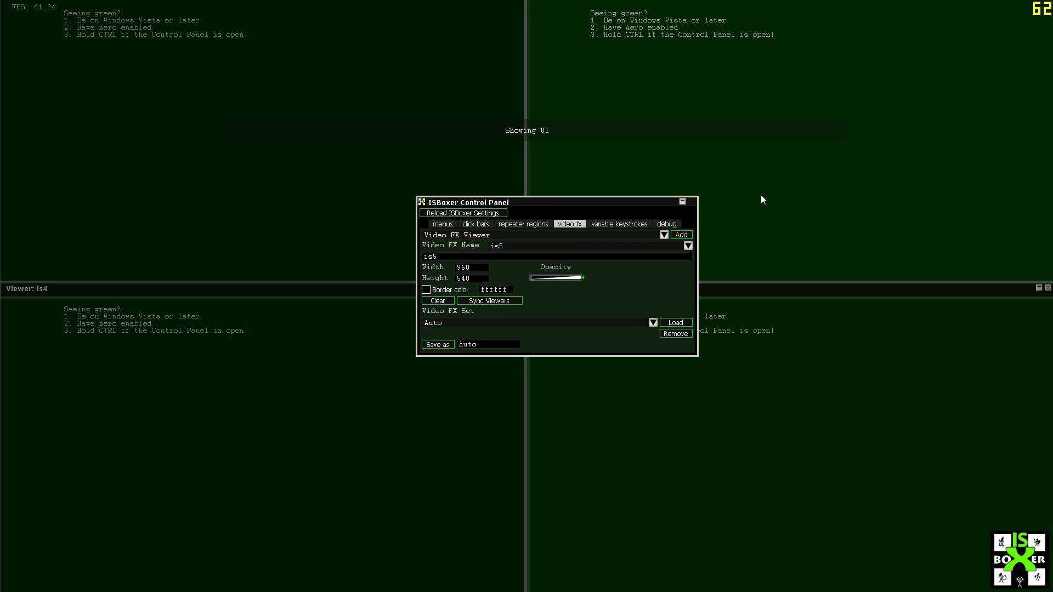
- Enable the Video FX Focus Hotkey for the is2 and is3 viewers and apply it
ctrl+right_click(395, 159)
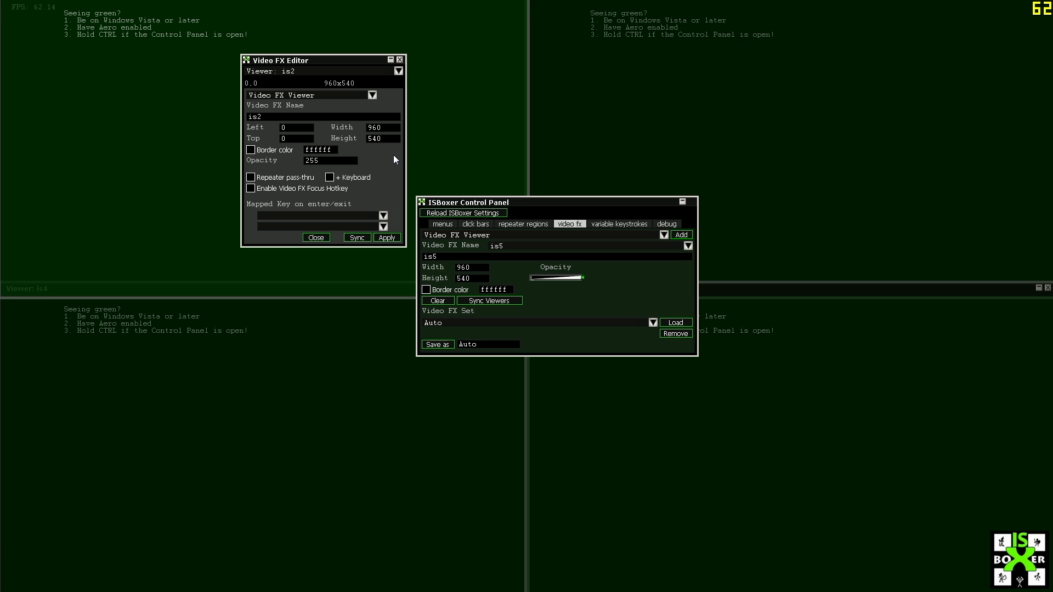
ctrl+right_click(381, 347)
ctrl+right_click(447, 157)
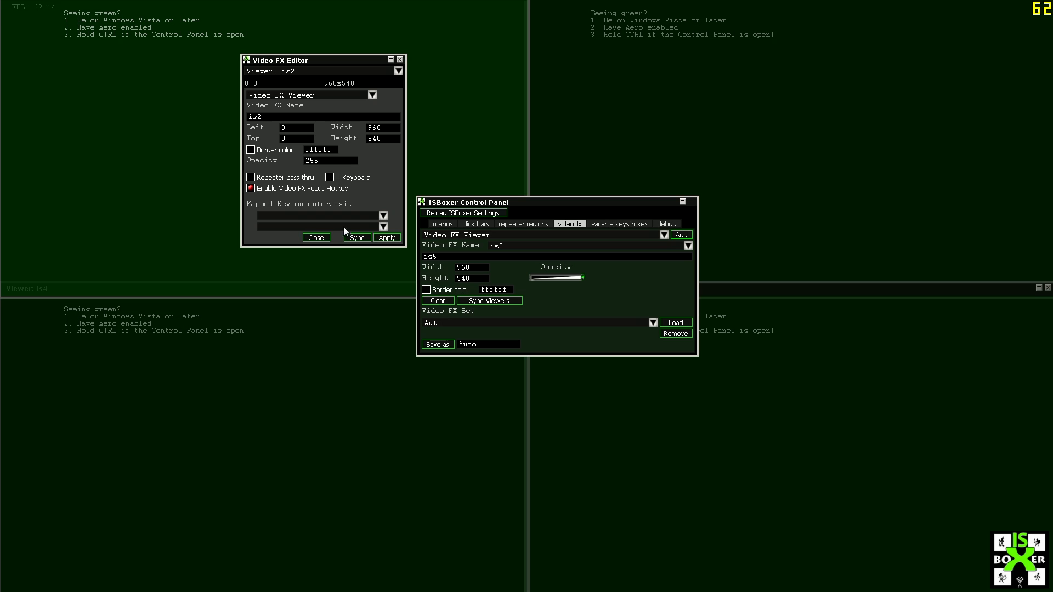
ctrl+right_click(543, 186)
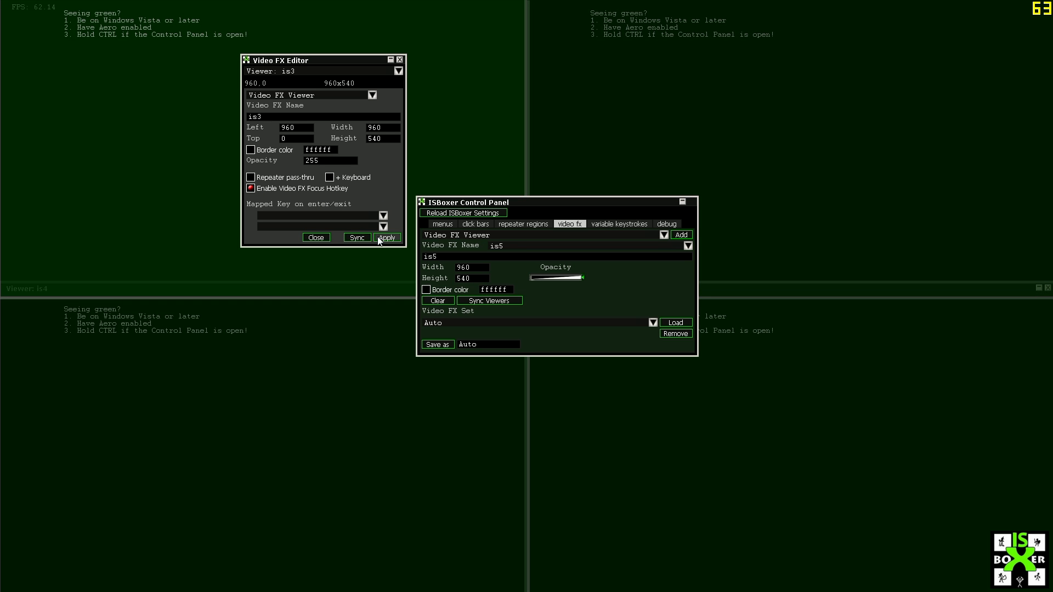
- Enable the Video FX Focus Hotkey for the is4 and is5 viewers, recheck their settings and close the Video FX Editor
ctrl+right_click(274, 384)
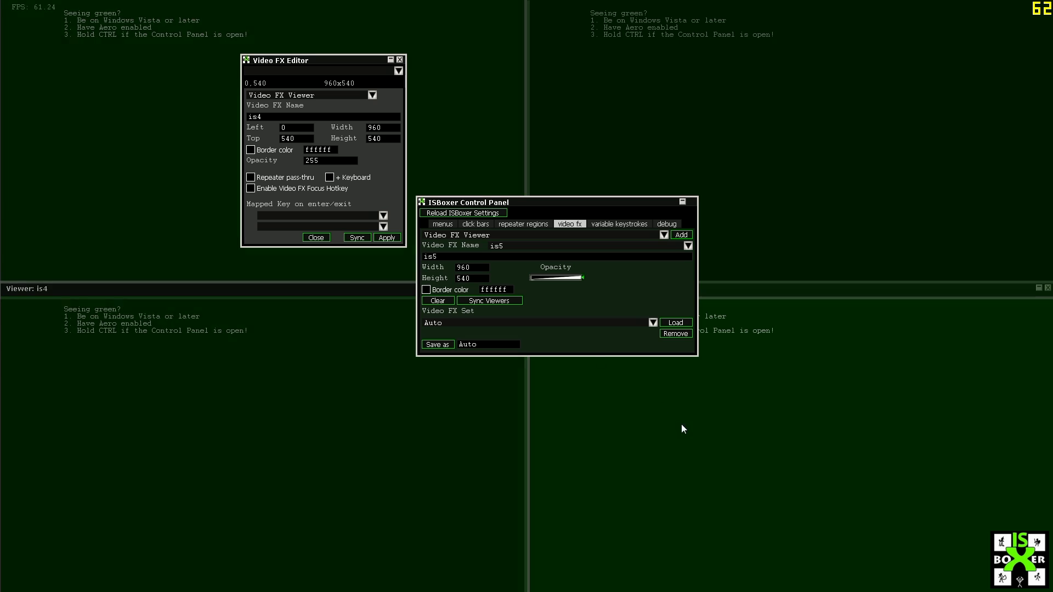
click(250, 189)
ctrl+right_click(591, 357)
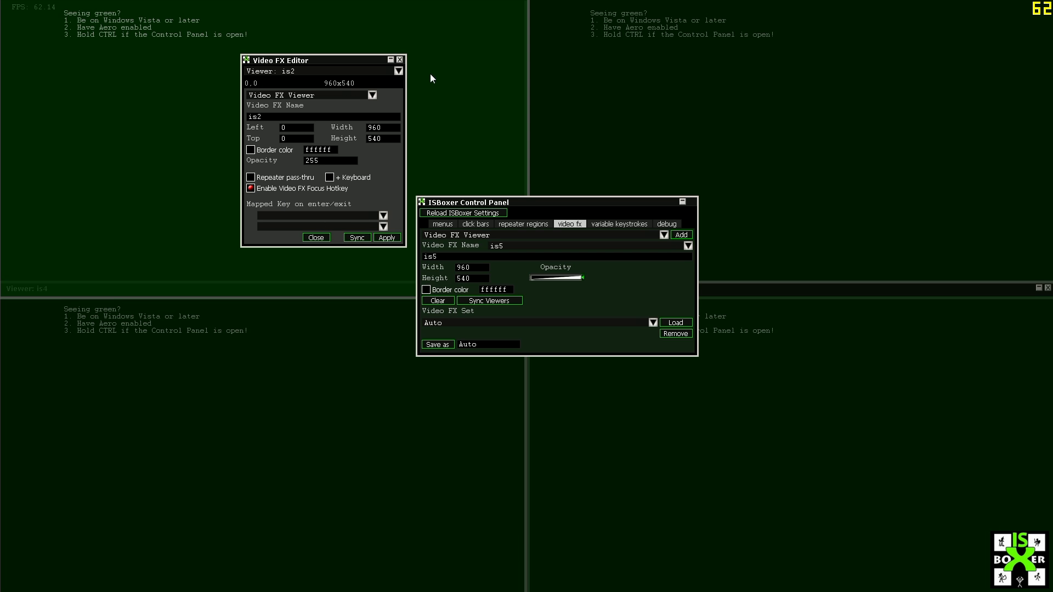
ctrl+right_click(290, 387)
ctrl+right_click(571, 374)
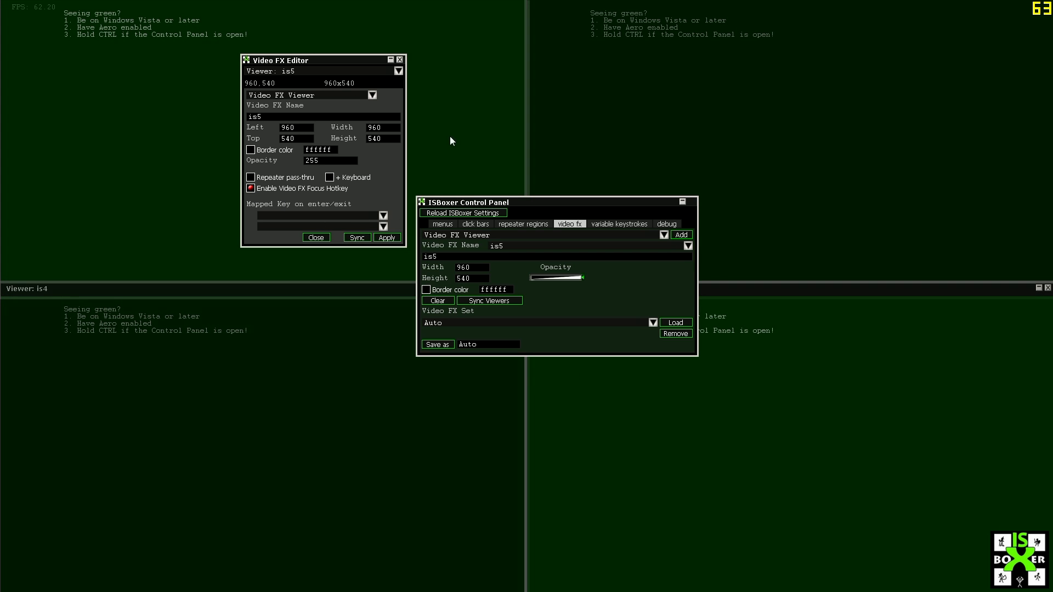
click(400, 60)
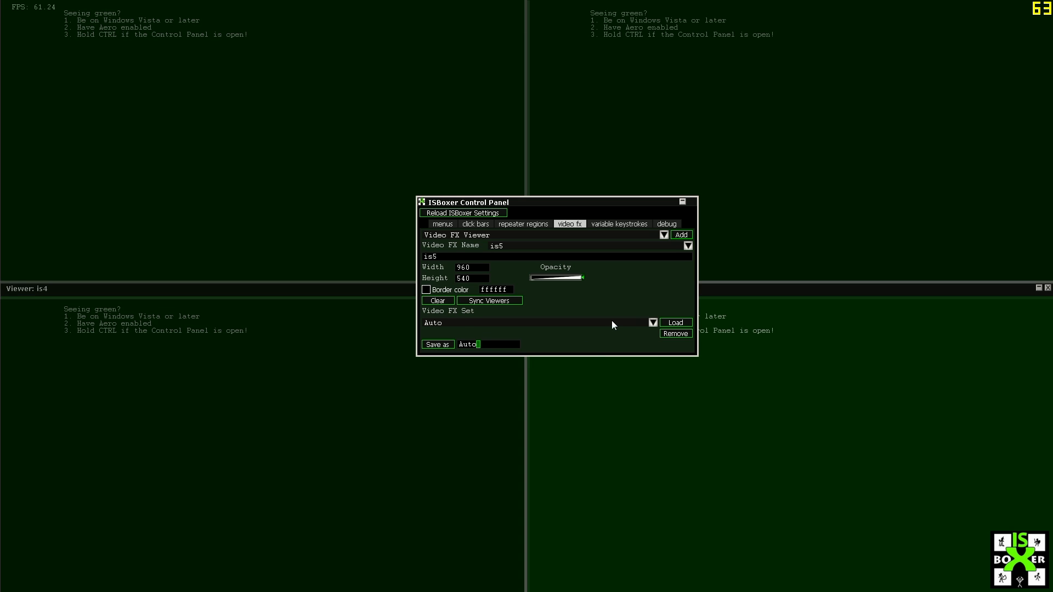
- Hide the ISBoxer interface and bring the is5 client to the foreground through its viewer
click(611, 320)
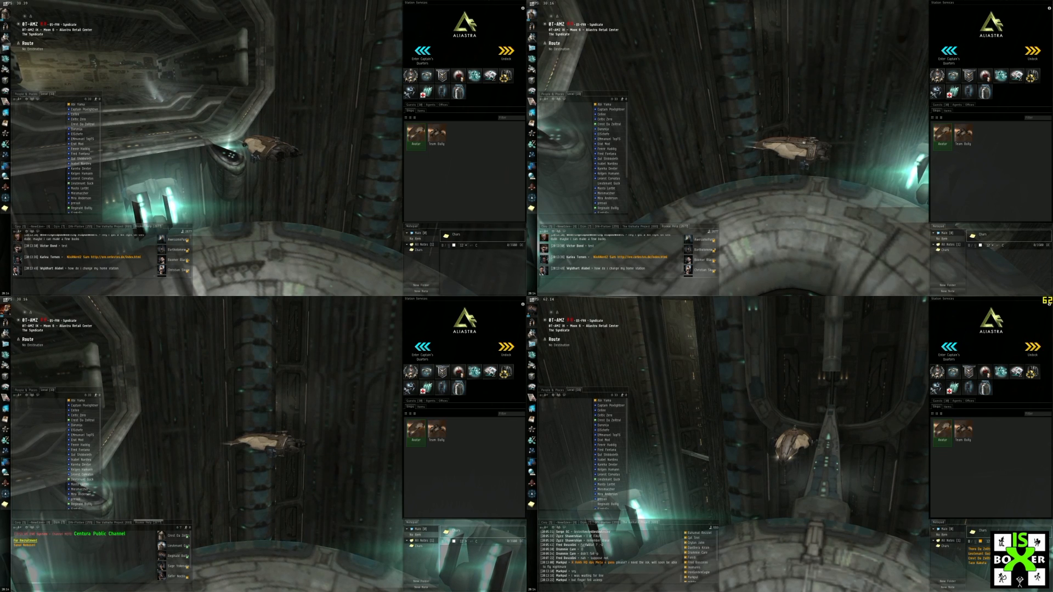
click(532, 345)
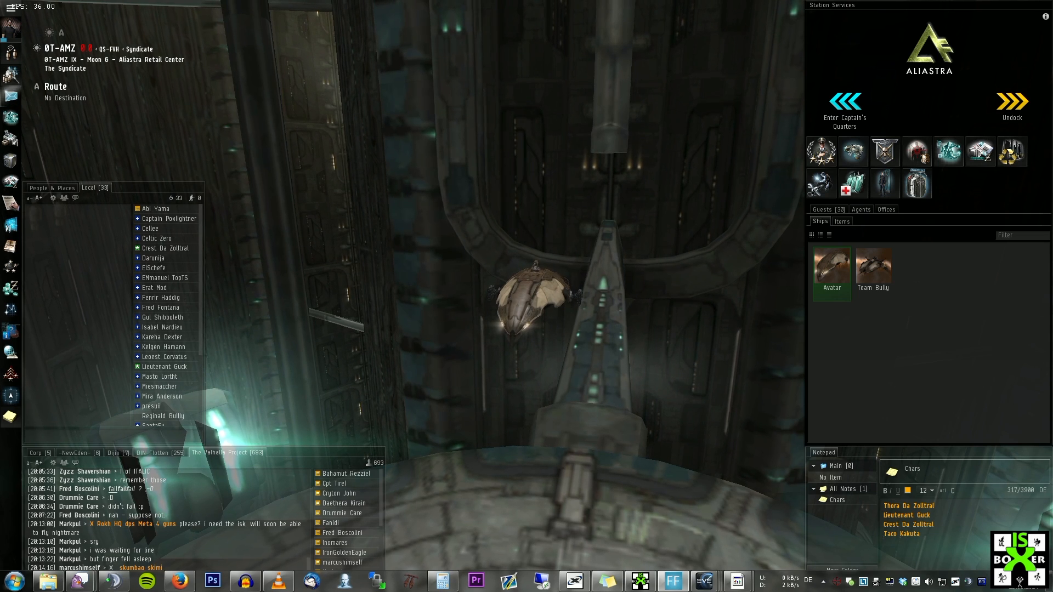
- Cycle the foreground repeatedly through the four EVE clients to test focus switching between them
key(ctrl+alt+2)
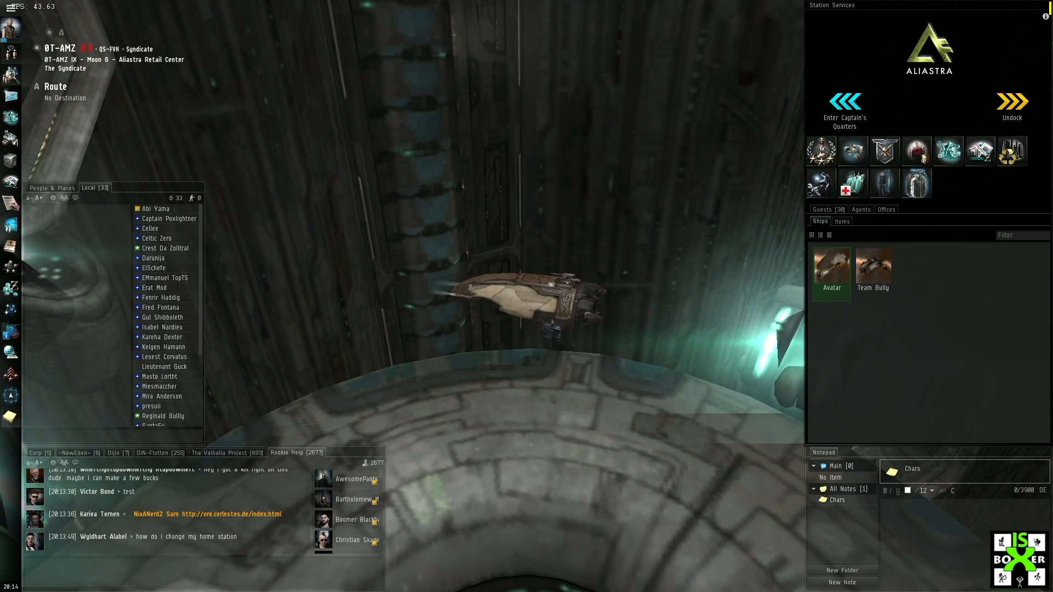
key(ctrl+alt+3)
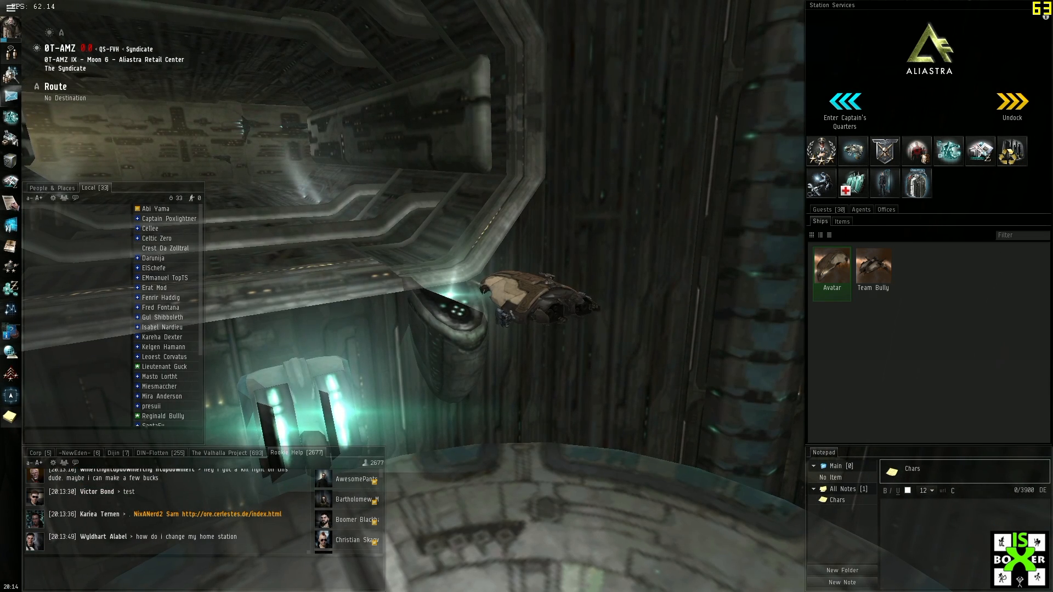
key(ctrl+alt+4)
key(ctrl+alt+1)
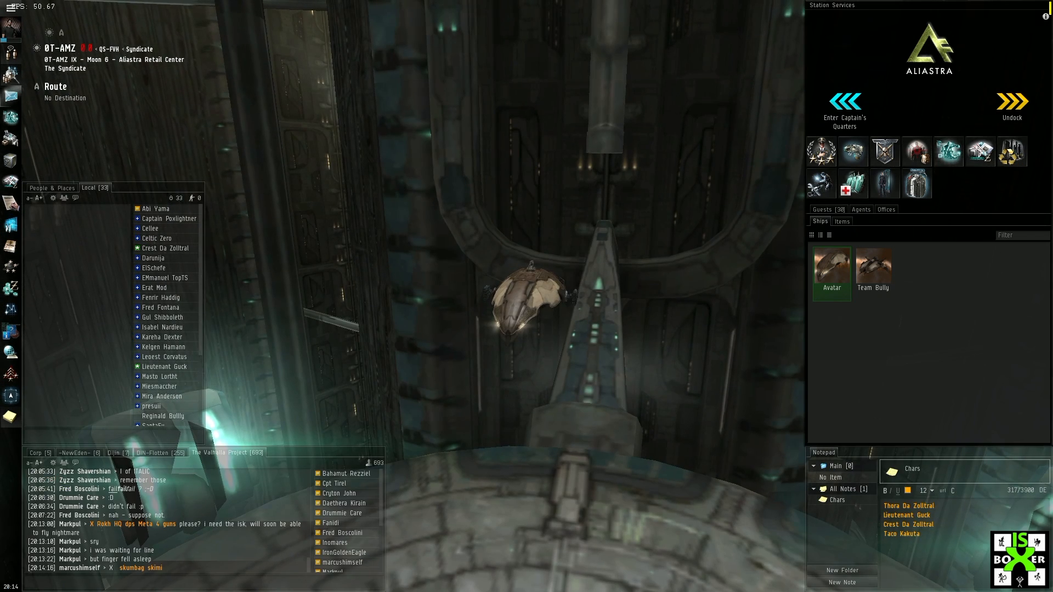
key(ctrl+alt+2)
key(ctrl+alt+3)
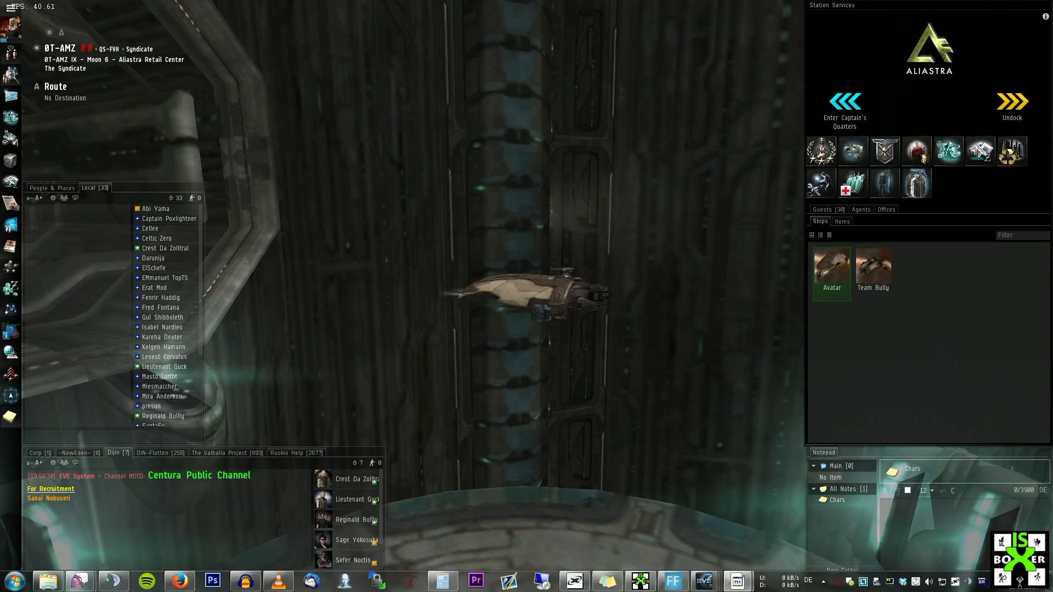
key(ctrl+alt+4)
key(ctrl+alt+1)
key(ctrl+alt+2)
key(ctrl+alt+3)
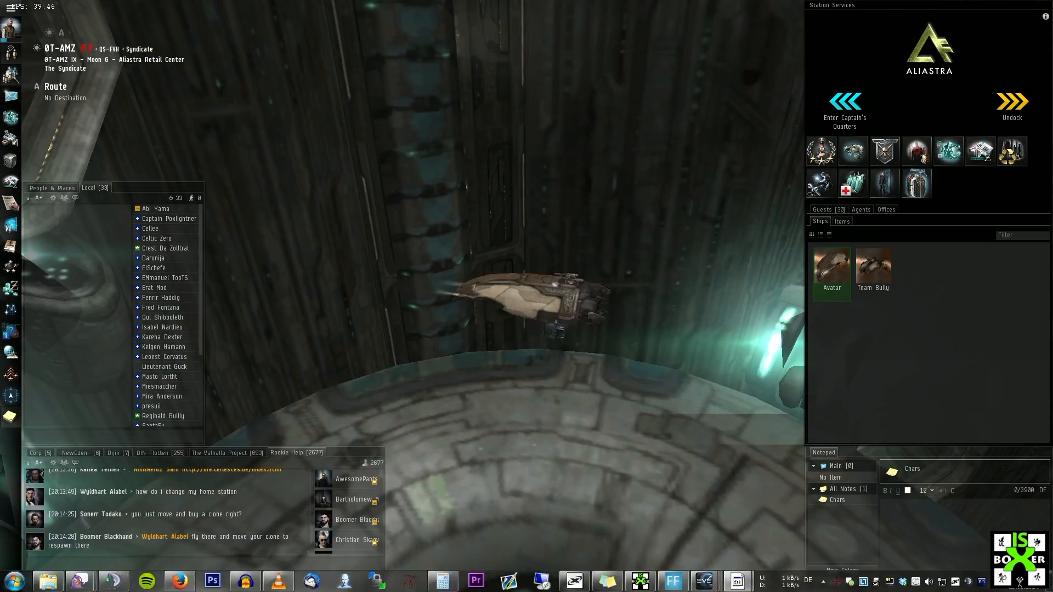
key(ctrl+alt+4)
key(ctrl+alt+1)
key(ctrl+alt+2)
key(ctrl+alt+3)
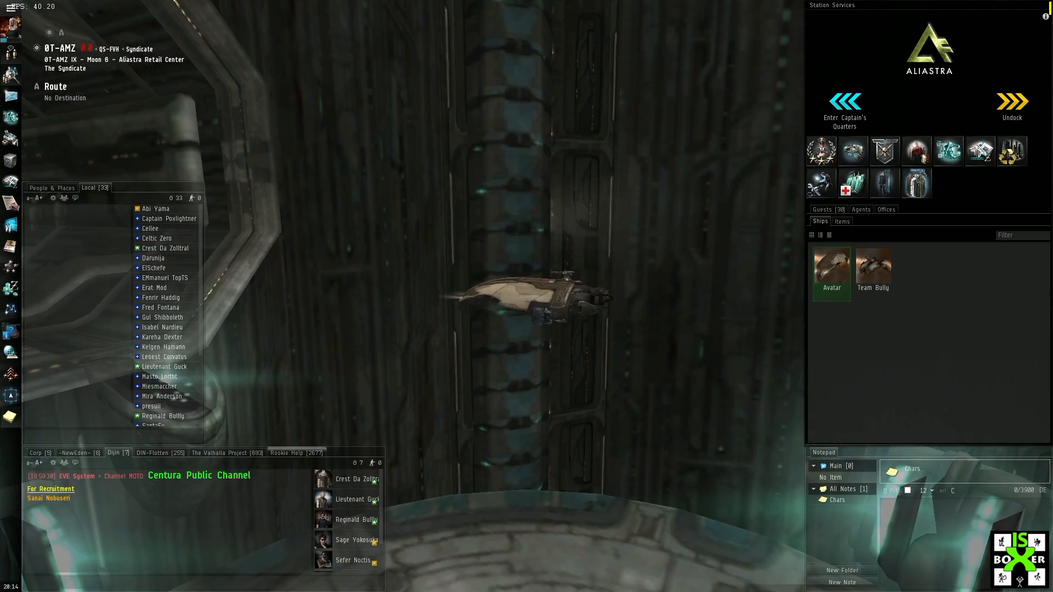
key(ctrl+alt+4)
key(ctrl+alt+1)
- Bring another EVE client window to the foreground and focus it
key(super)
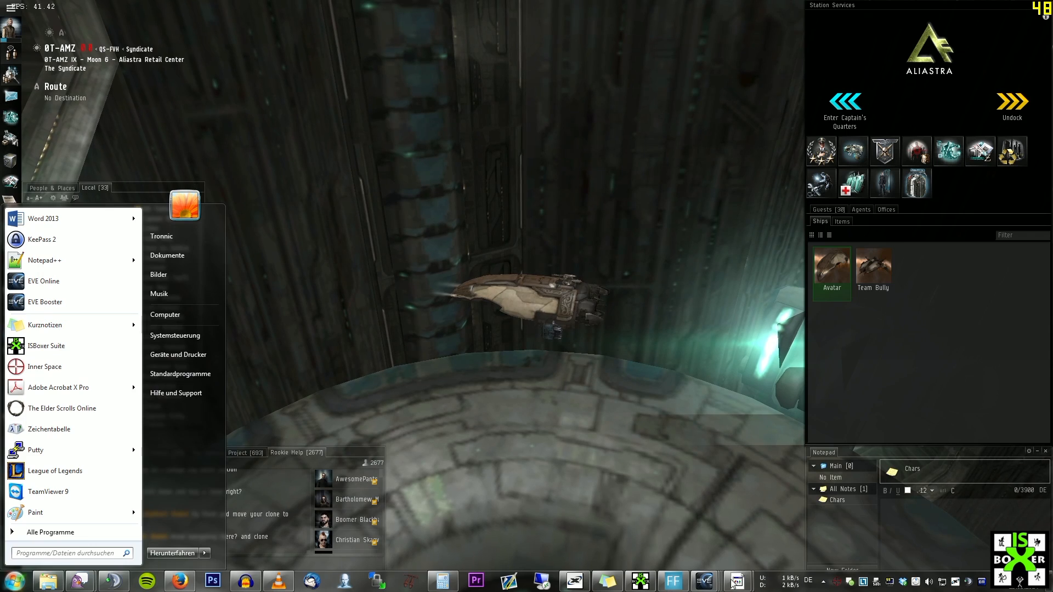
click(704, 581)
click(447, 519)
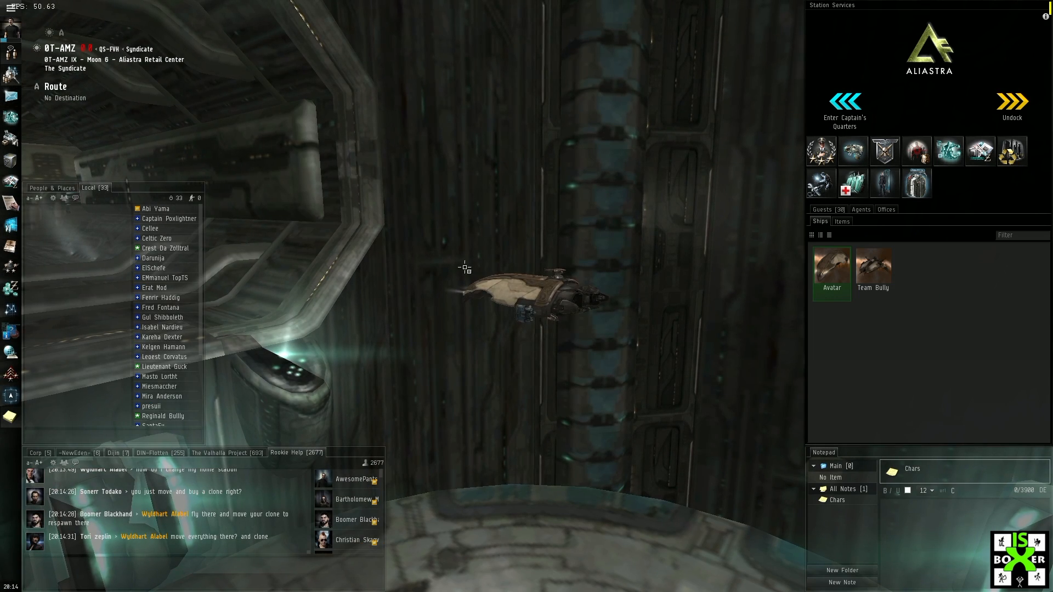
key(ctrl+alt+2)
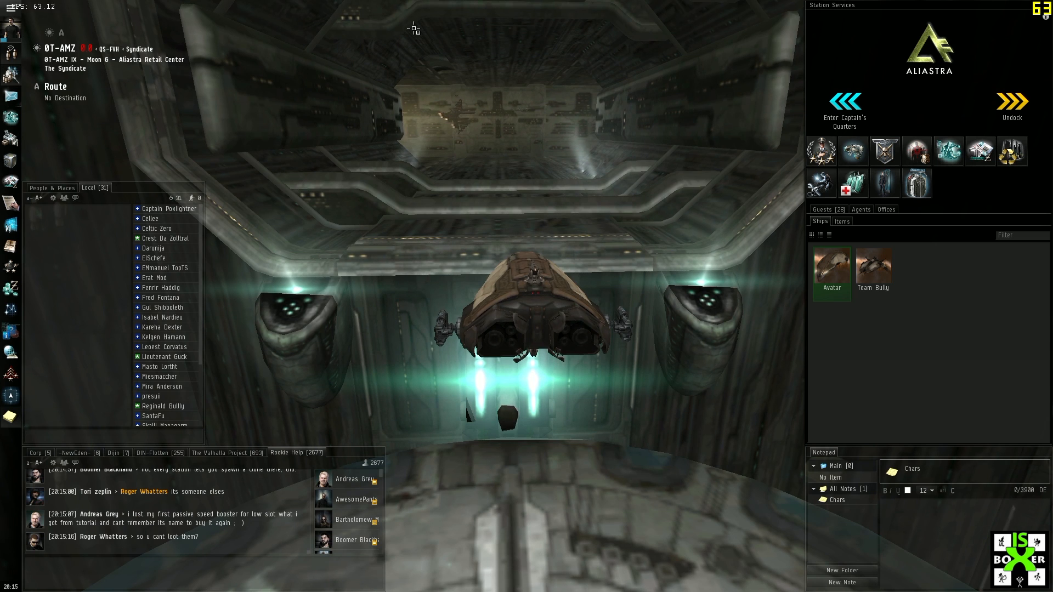
- Toggle the input broadcasting and undock all the team's ships from the station together
key(Scroll_Lock)
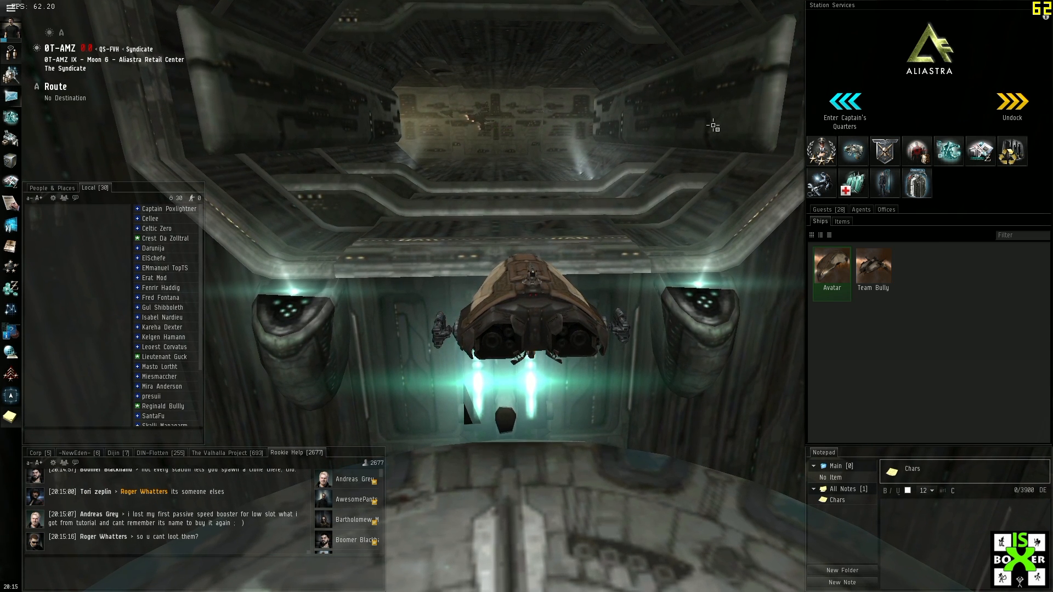
key(Scroll_Lock)
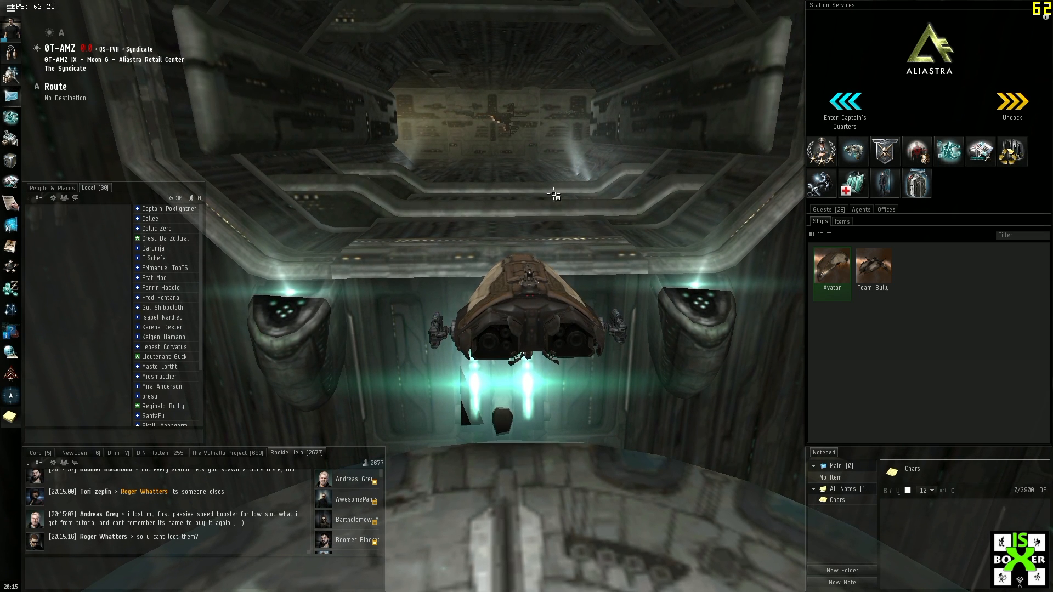
key(Scroll_Lock)
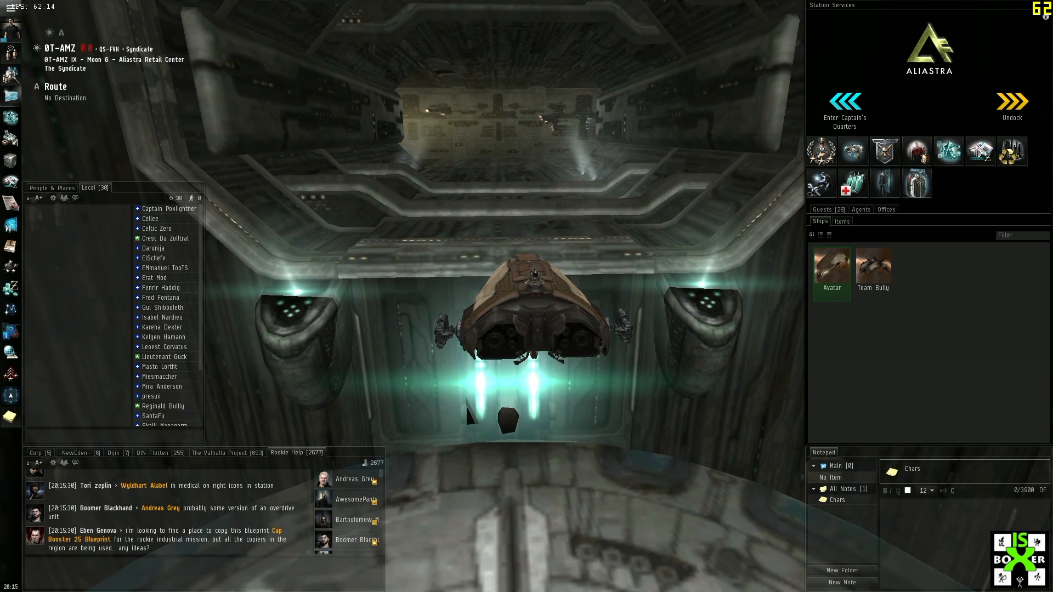
key(ctrl+alt+g)
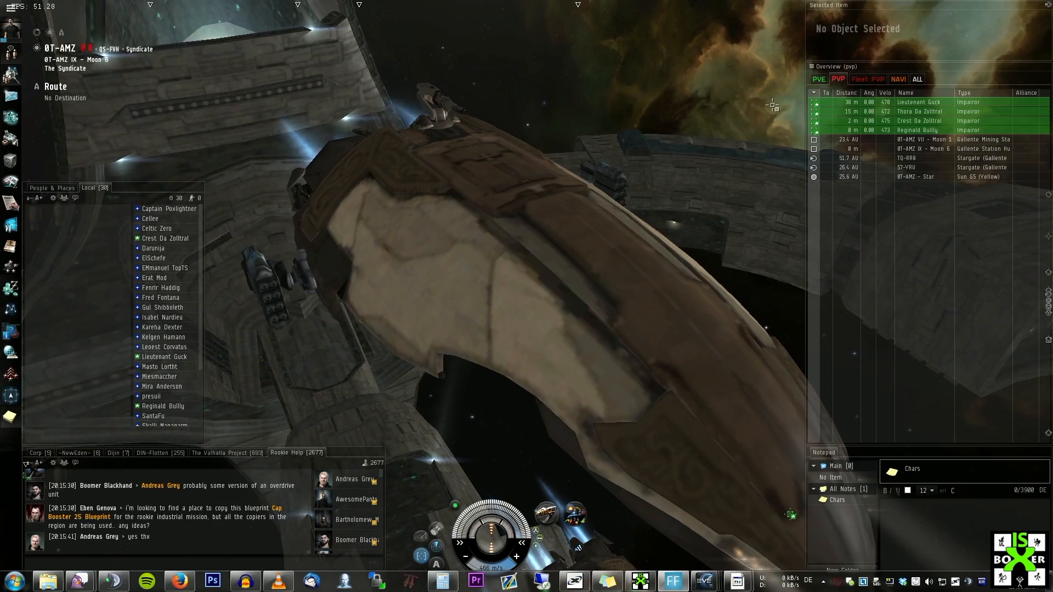
- Toggle the input broadcasting and stop the ship outside the station
drag(713, 146, 711, 158)
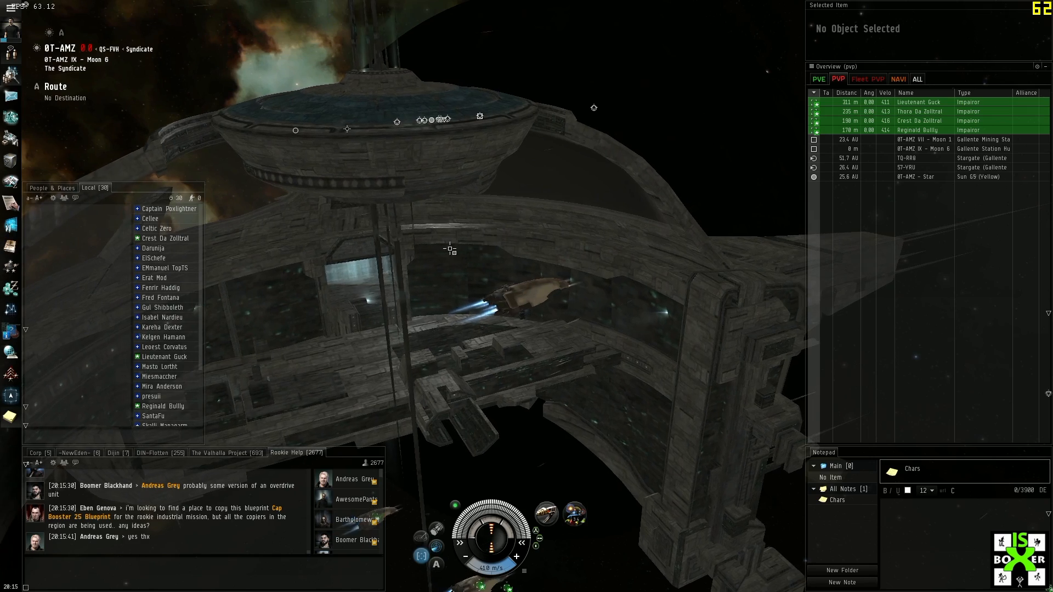
key(Scroll_Lock)
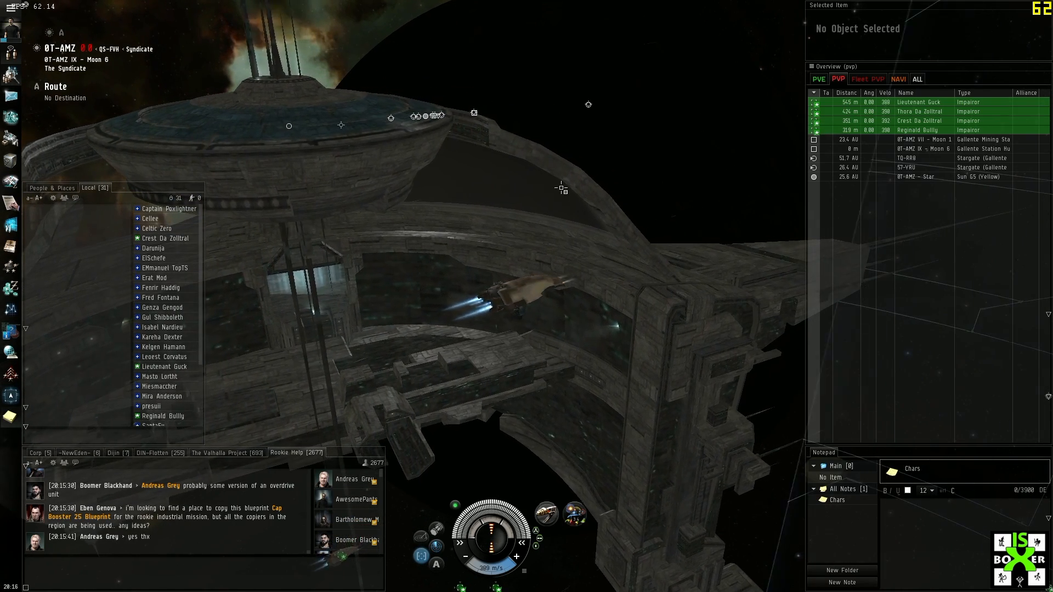
key(ctrl+space)
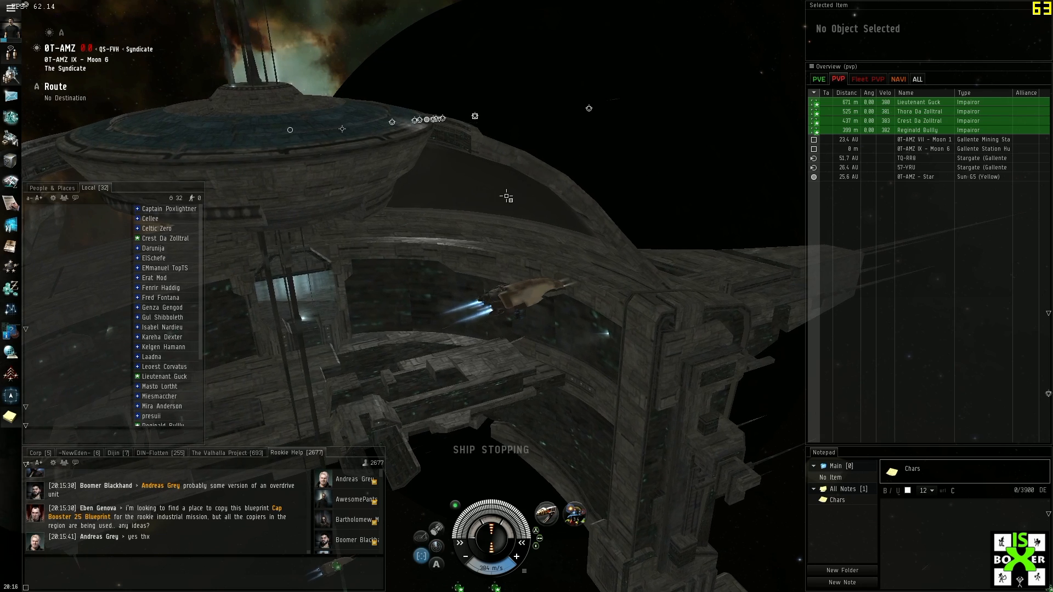
- Sort the overview by its icon column and send the clients' ships to the Aliastra Warehouse station at 0T-AMZ VII - Moon 10
drag(552, 181, 520, 170)
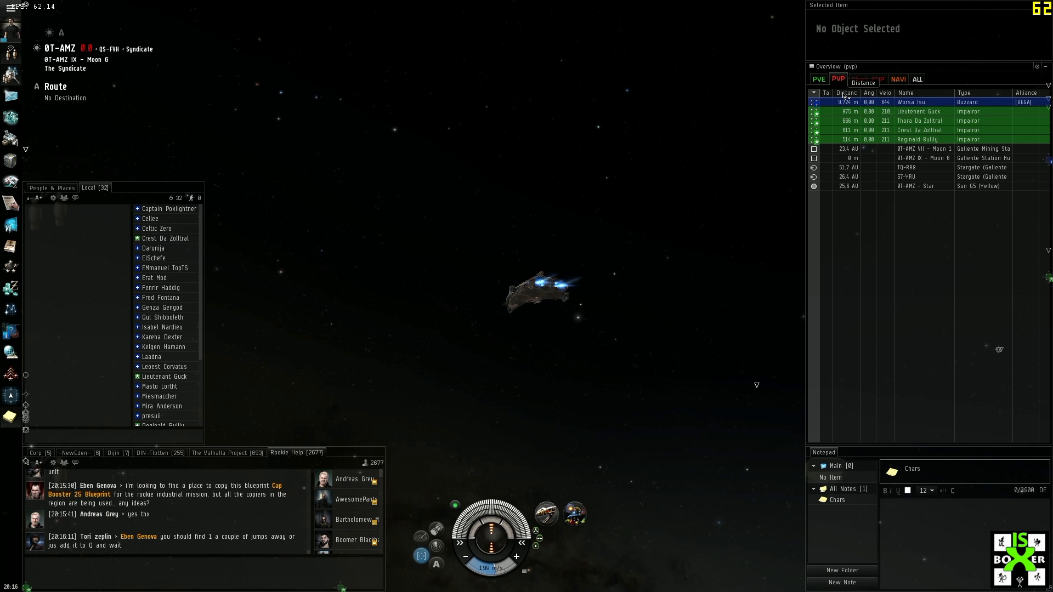
click(814, 97)
click(814, 95)
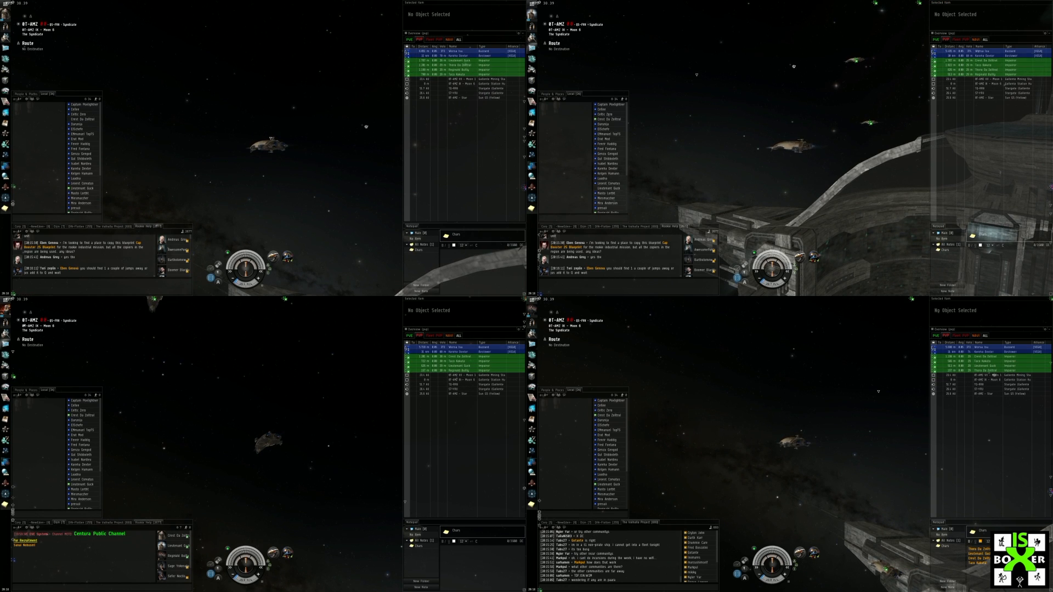
click(427, 79)
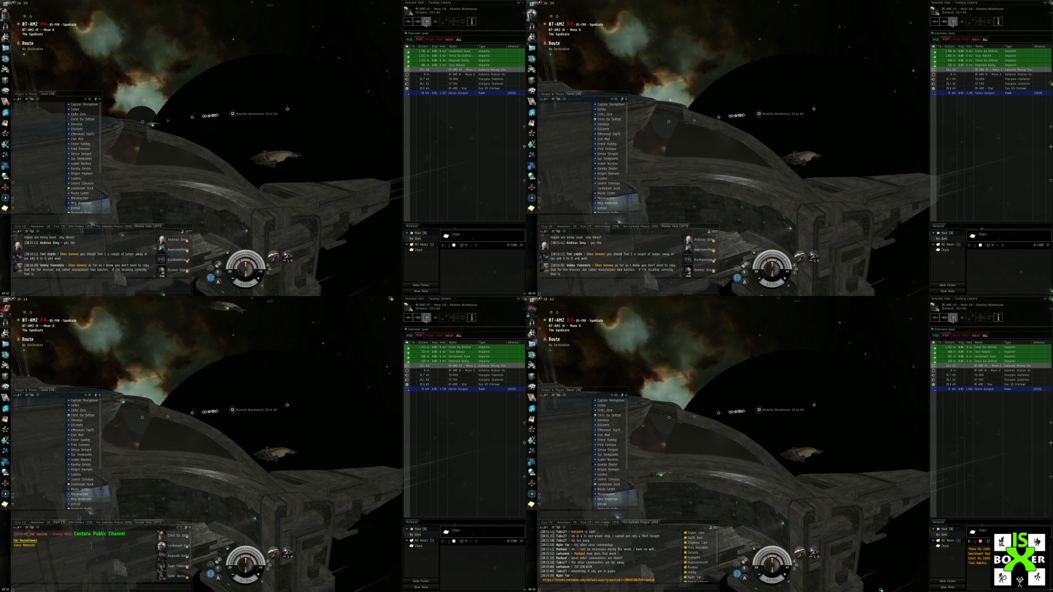
click(427, 317)
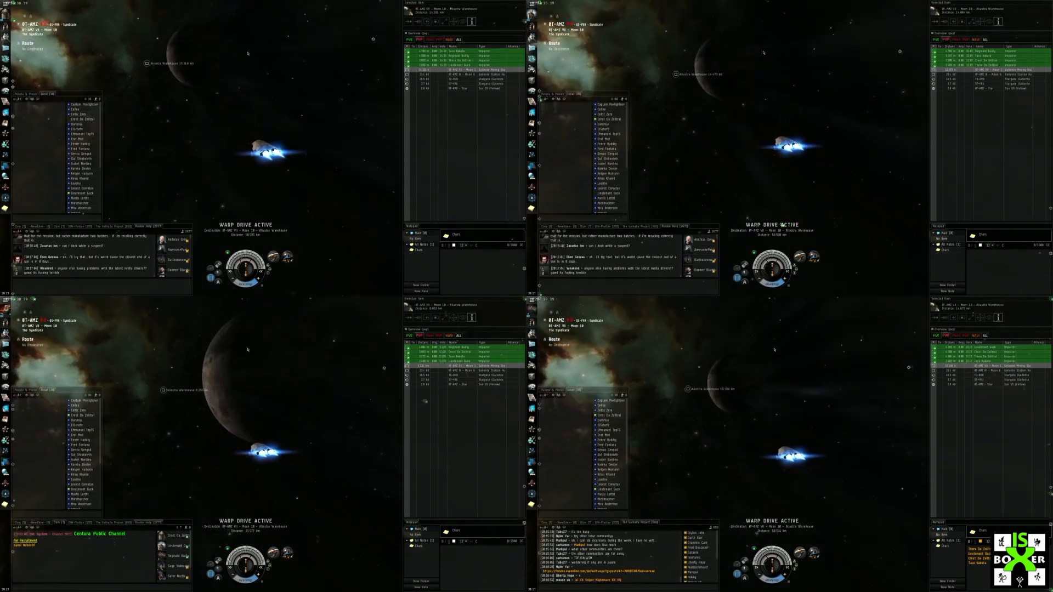
- Examine the asteroid belt travel options in the space context menu across the four clients, leaving it without choosing one
right_click(167, 63)
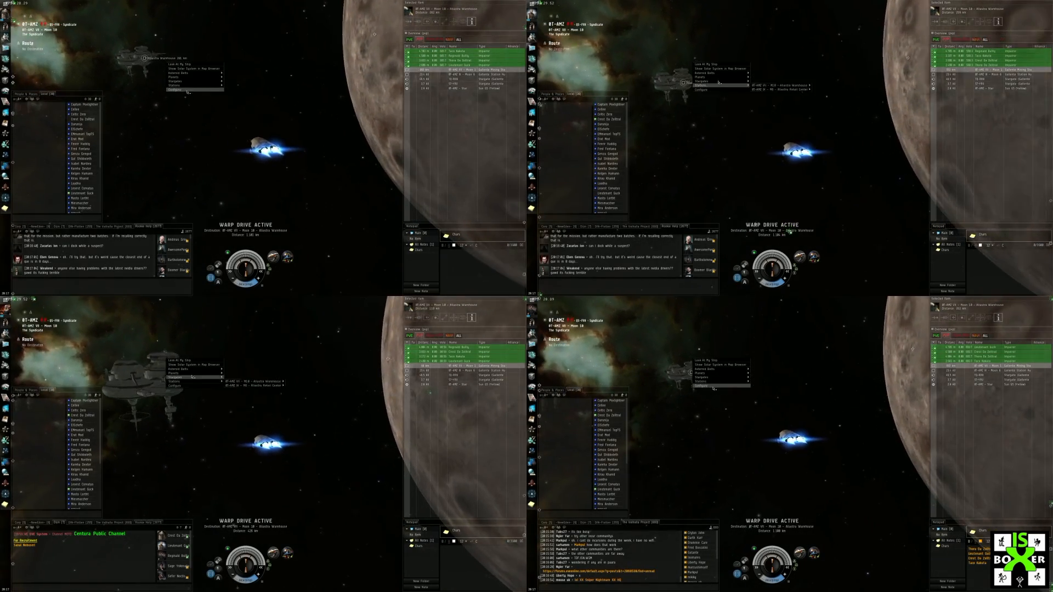
mouse_move(181, 73)
mouse_move(250, 114)
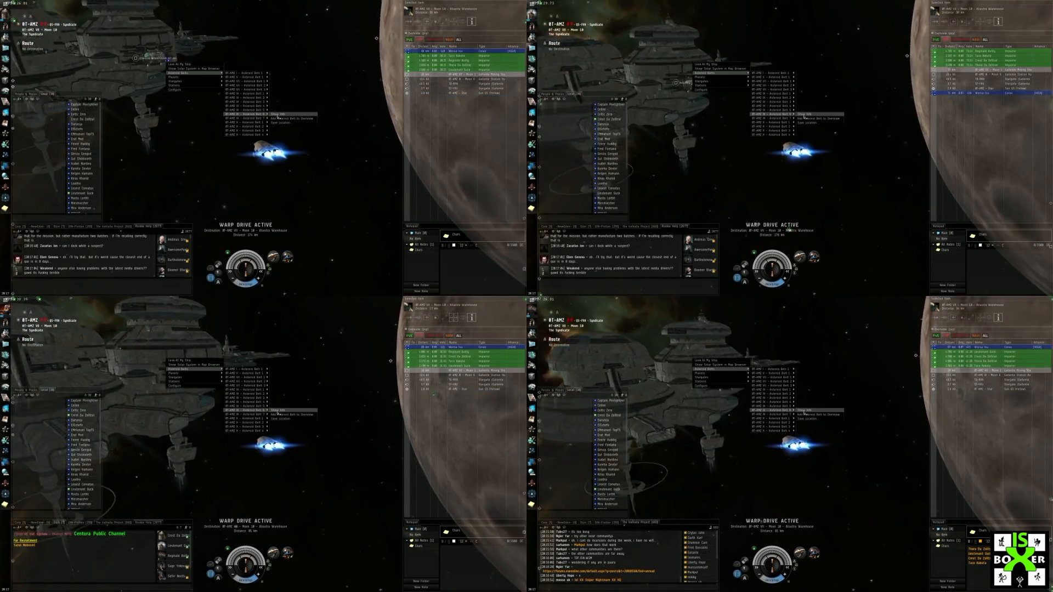
click(306, 81)
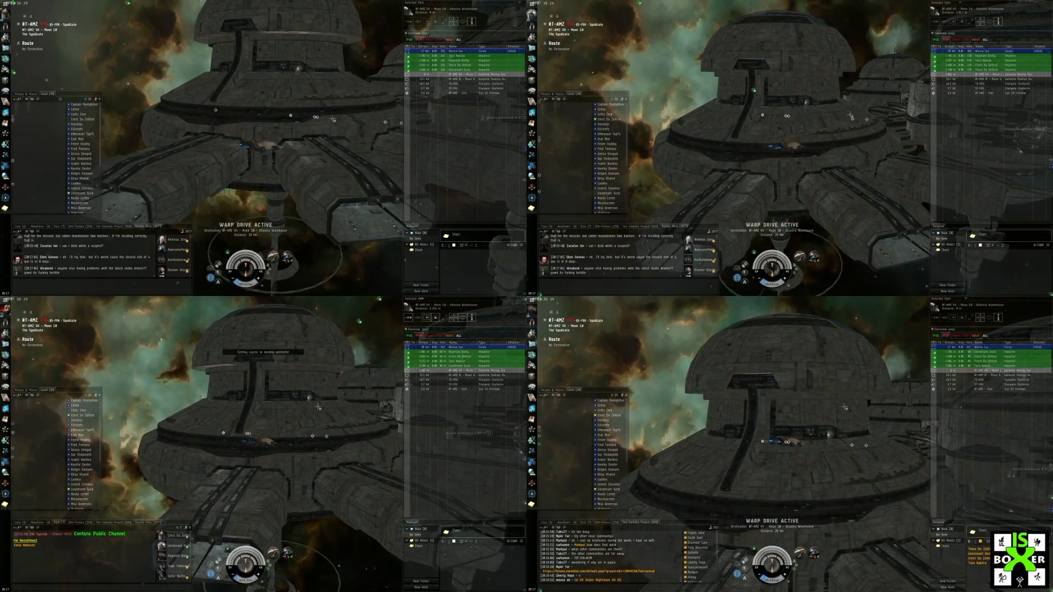
key(c)
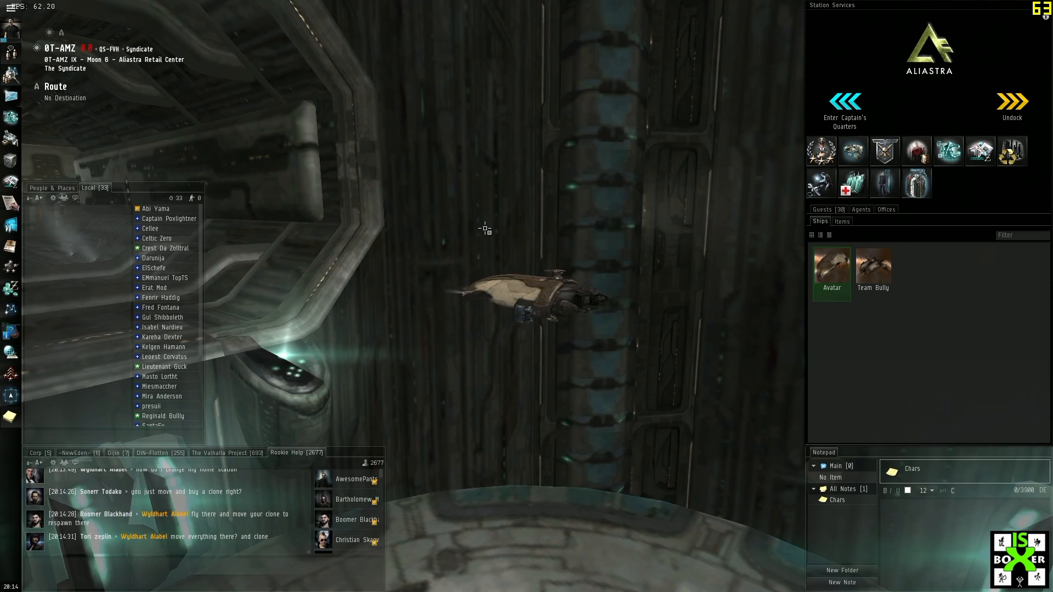
drag(383, 182, 519, 216)
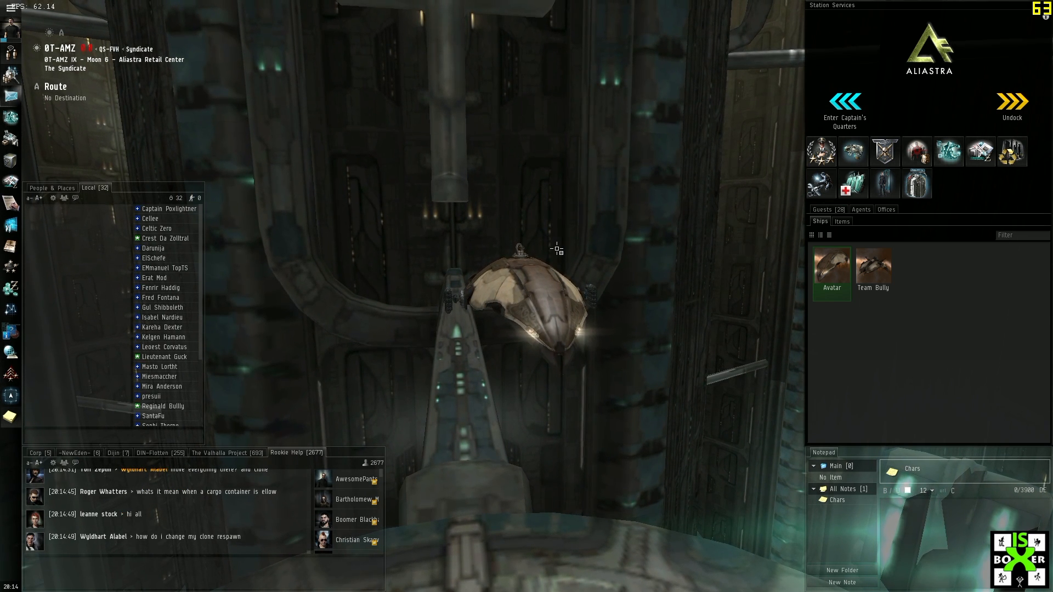
drag(495, 174, 418, 197)
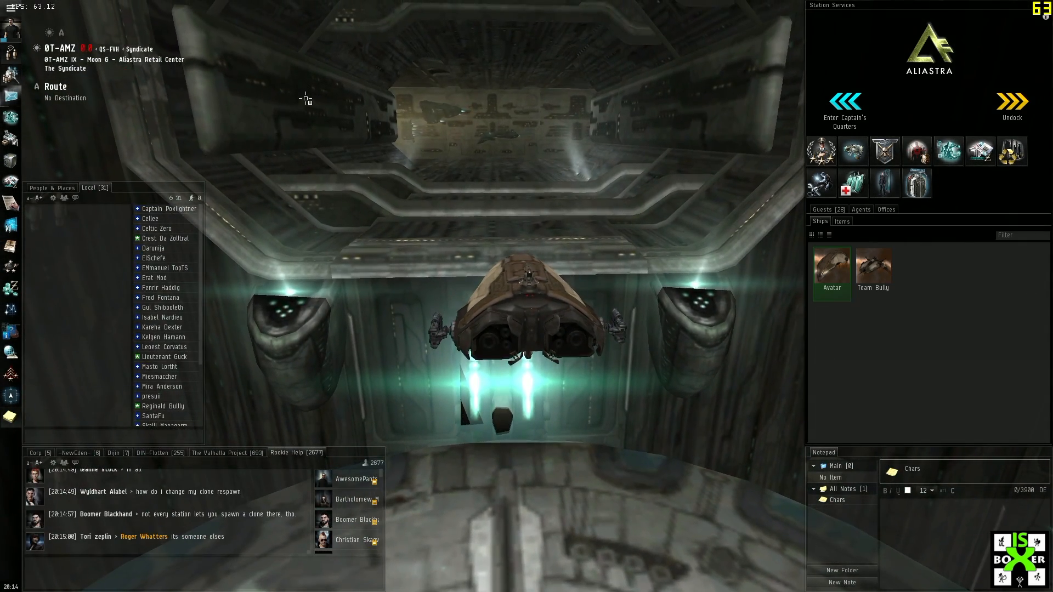